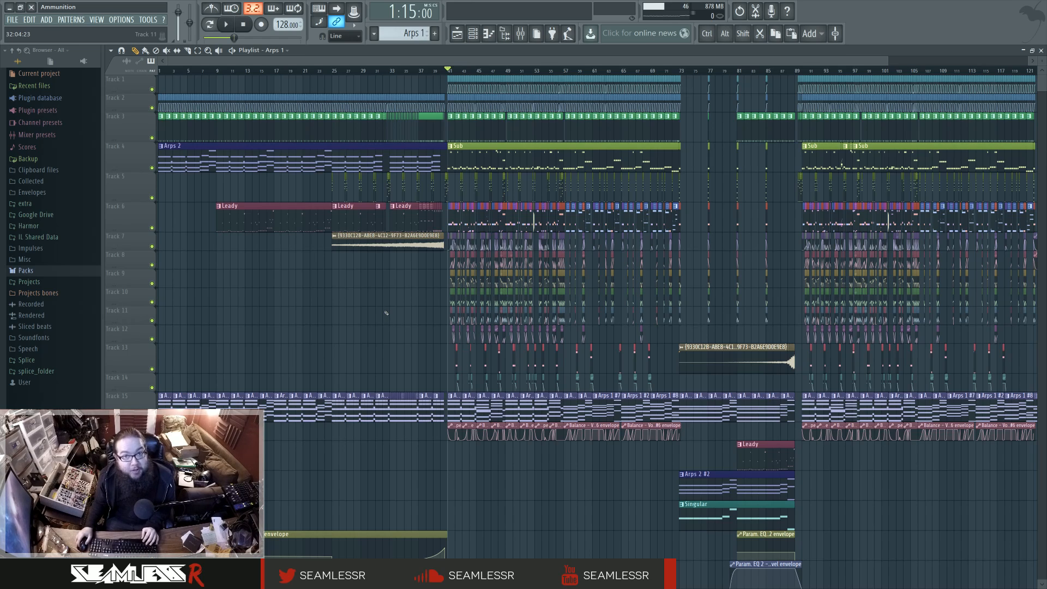
Step: Look over the song arrangement in the playlist, zooming in on the start of the drop at bar 41
scroll(386, 313, "down", 1)
scroll(349, 313, "down", 5)
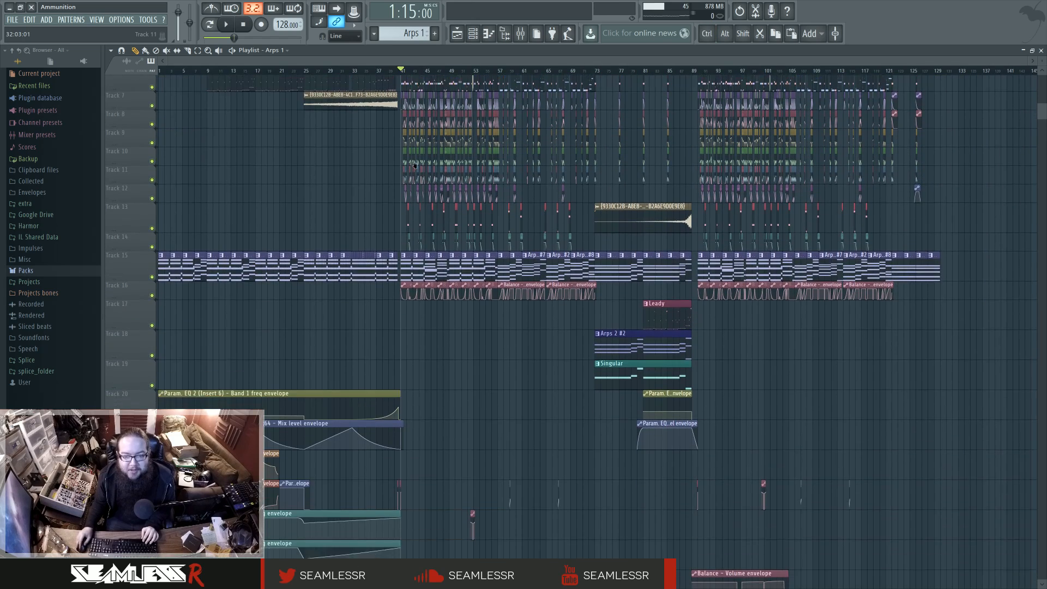
scroll(677, 522, "up", 4)
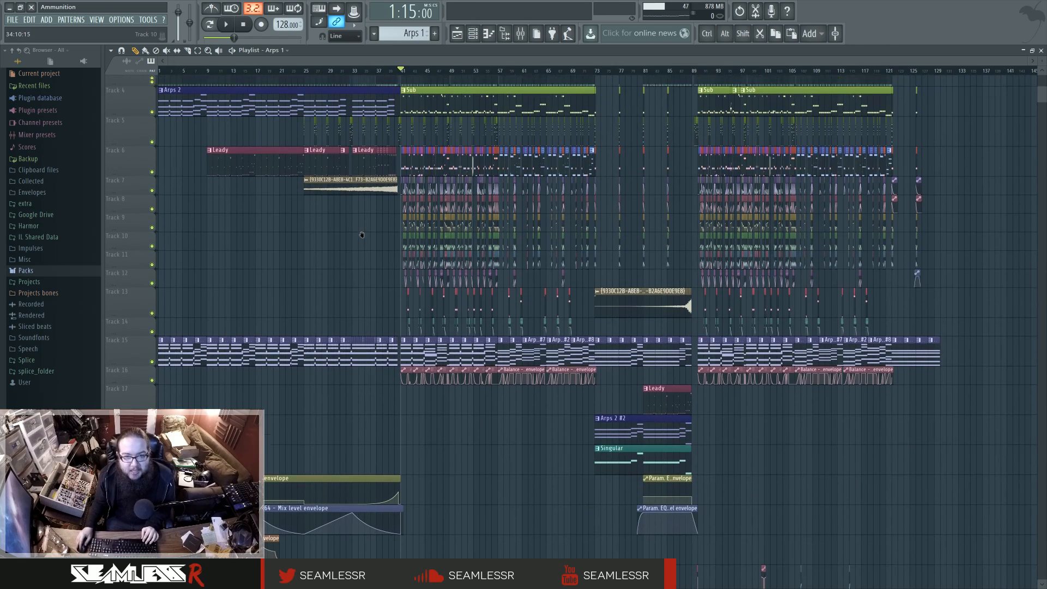
scroll(361, 307, "up", 3)
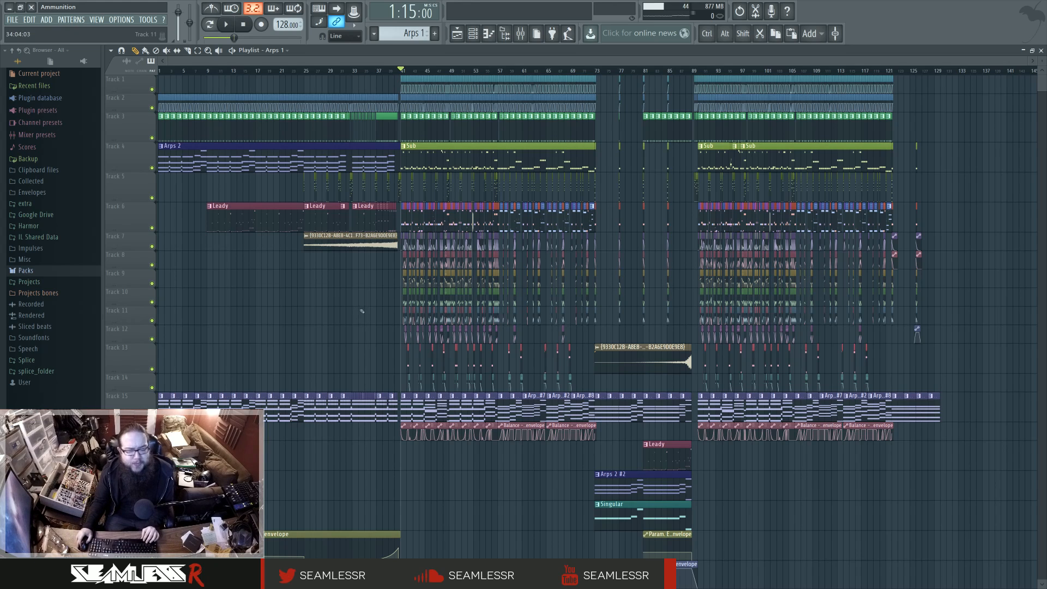
scroll(382, 316, "up", 5)
scroll(502, 328, "up", 4)
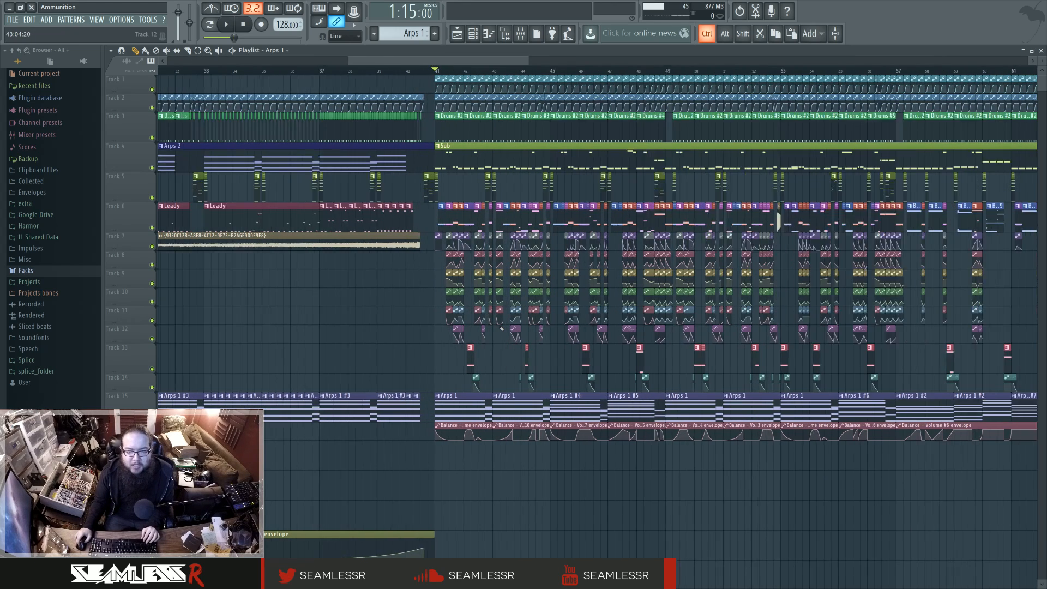
scroll(321, 317, "down", 6)
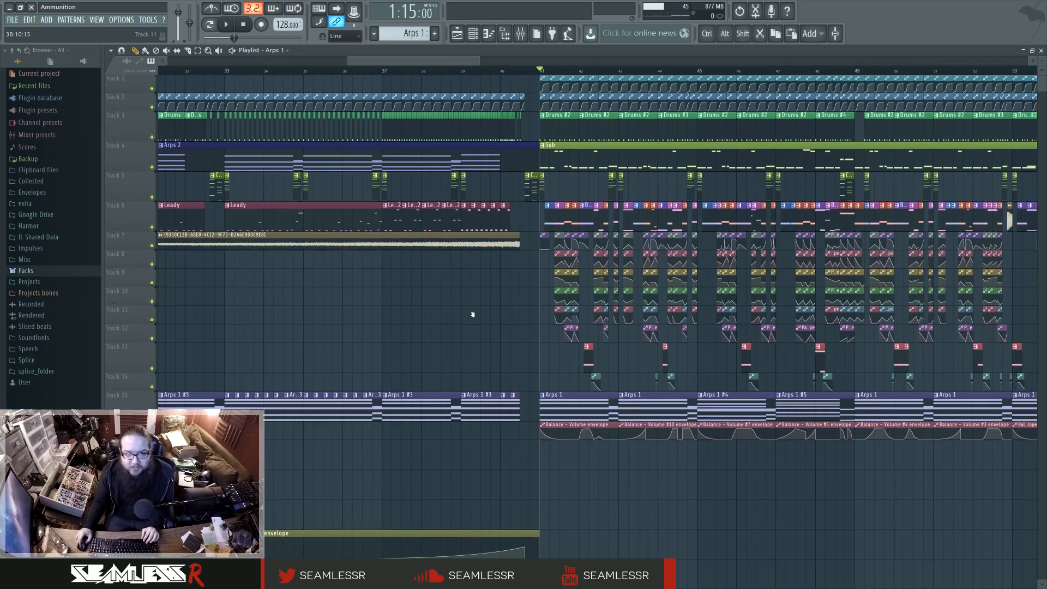
scroll(414, 322, "down", 2)
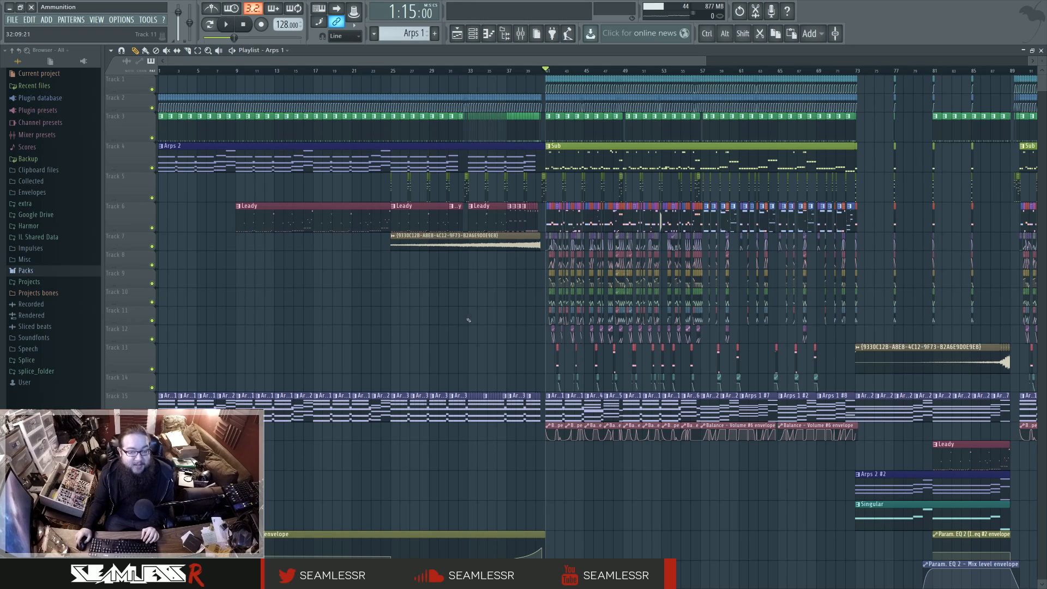
scroll(465, 320, "right", 2)
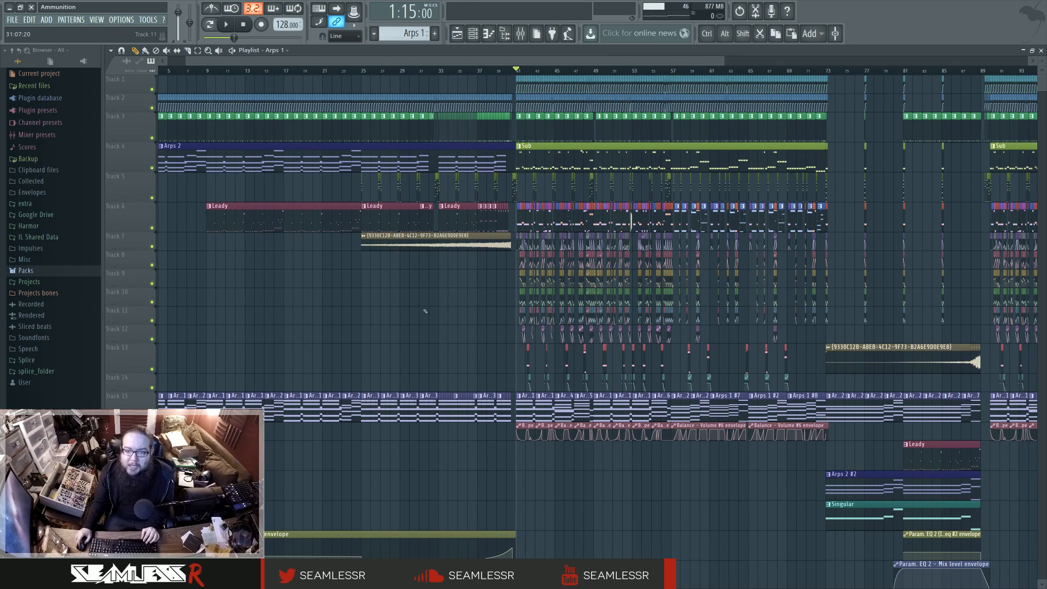
scroll(426, 311, "right", 4)
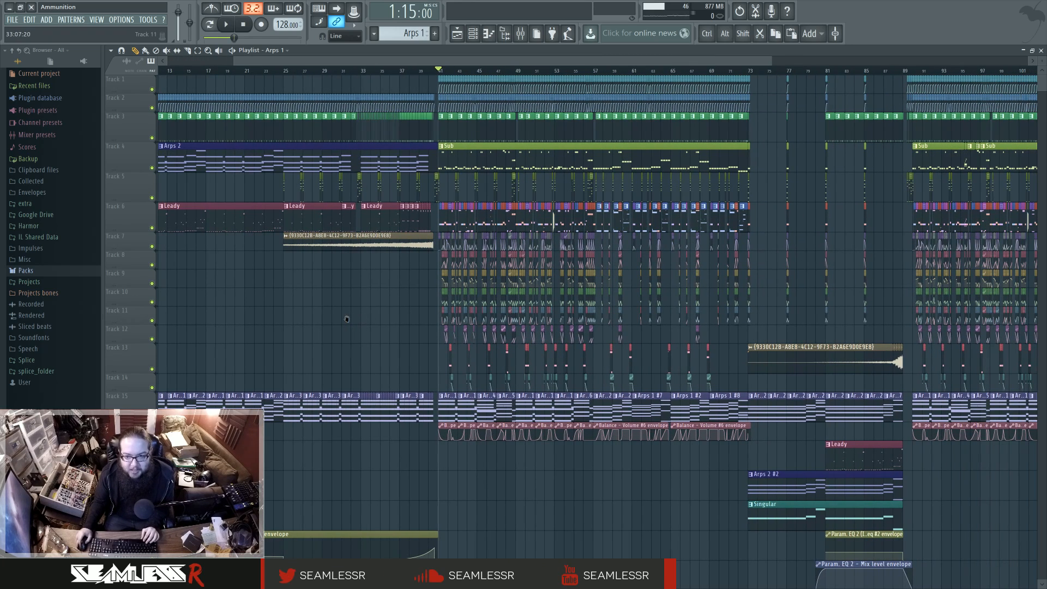
scroll(355, 320, "right", 1)
scroll(399, 326, "left", 3)
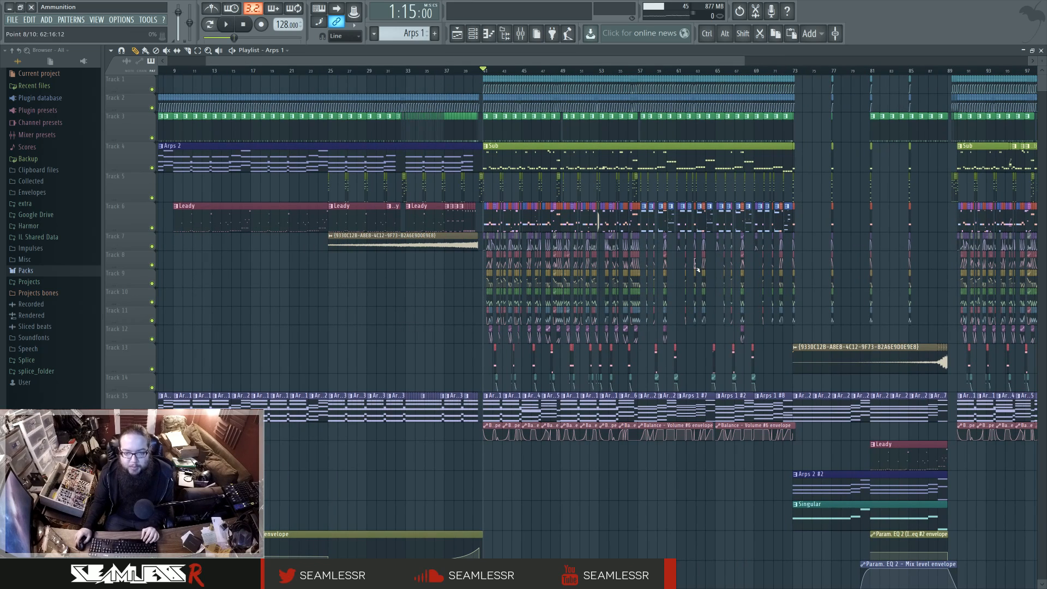
scroll(442, 306, "up", 2)
scroll(443, 306, "up", 6)
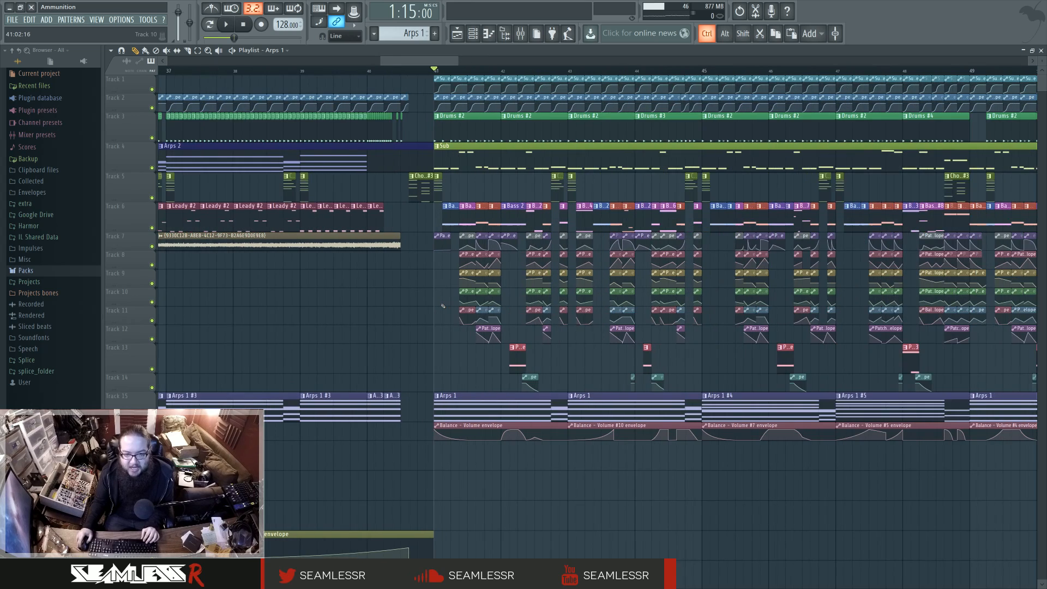
scroll(600, 301, "right", 2)
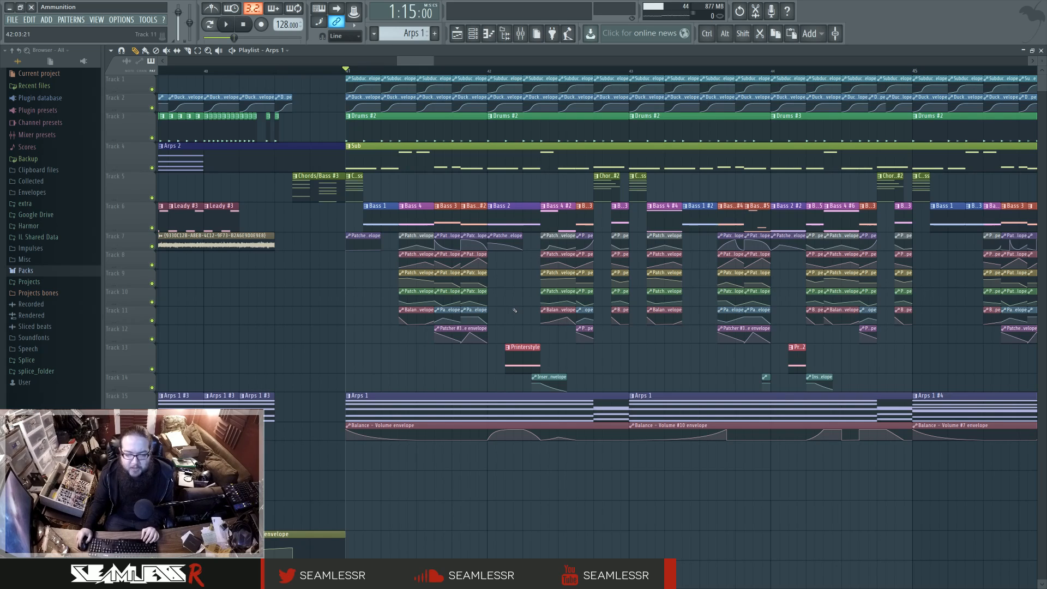
Step: Play the song's intro from the very beginning for about seven bars and stop playback
scroll(512, 308, "down", 10)
left_click(165, 71)
key("space")
scroll(174, 305, "up", 6)
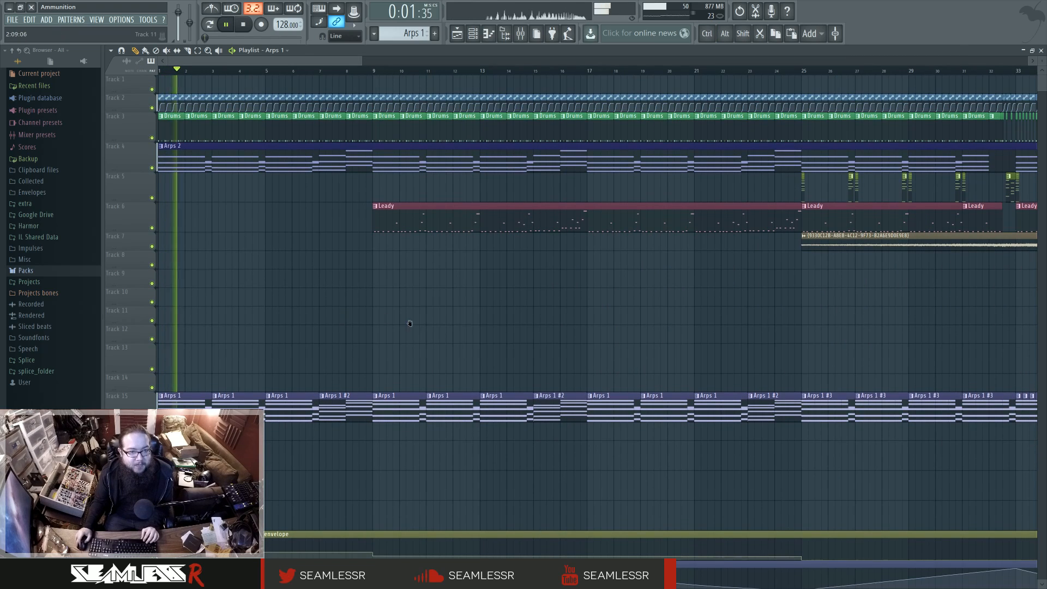
scroll(322, 278, "down", 1)
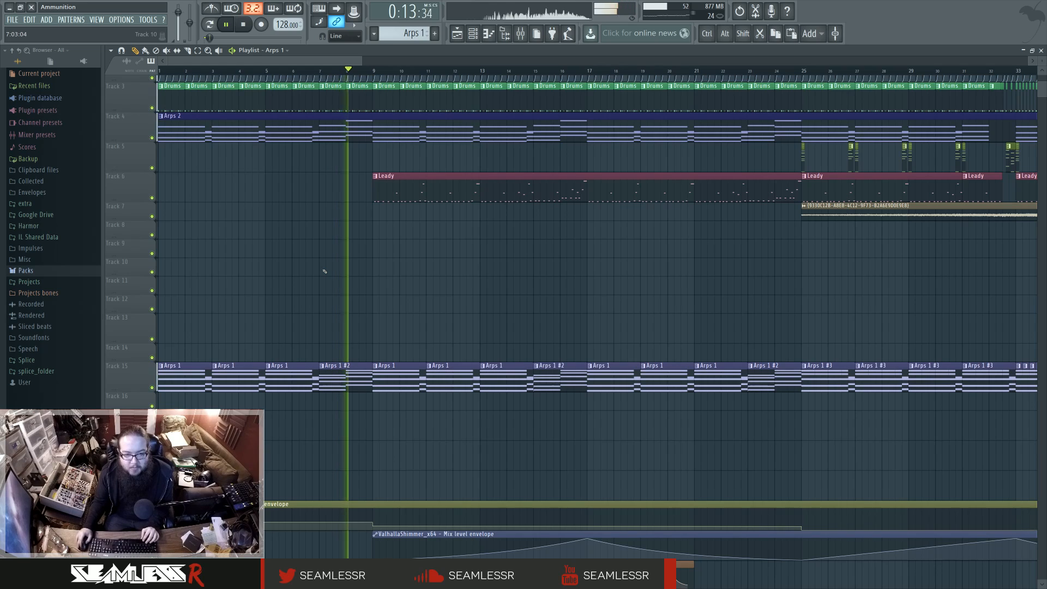
key("space")
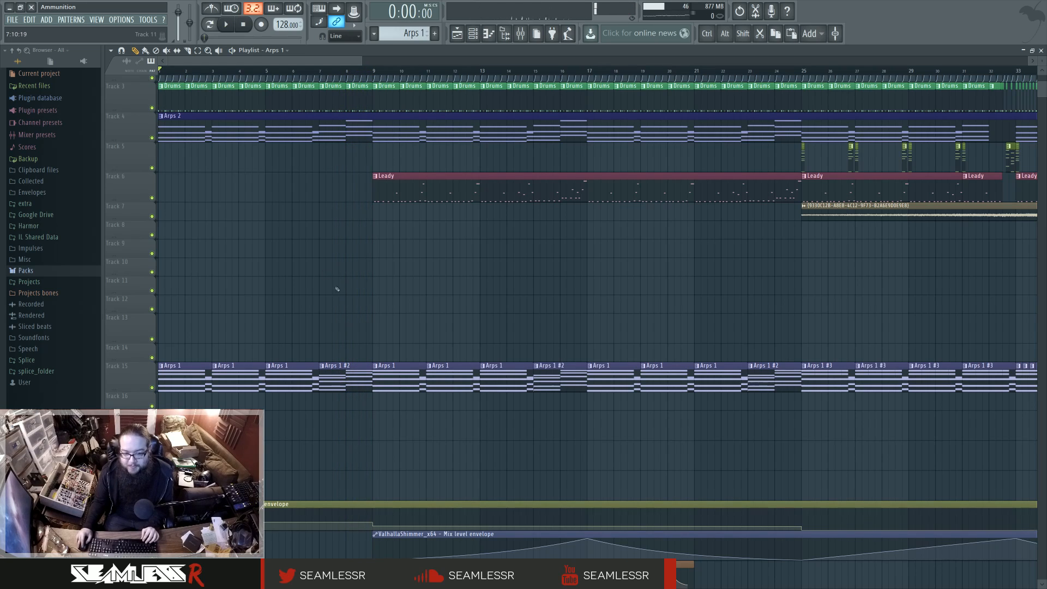
Step: Open the Arps 1 pattern in the piano roll alongside the channel rack and play that pattern on its own
double_click(295, 366)
left_click_drag(436, 168, 573, 164)
left_click(520, 34)
left_click(521, 34)
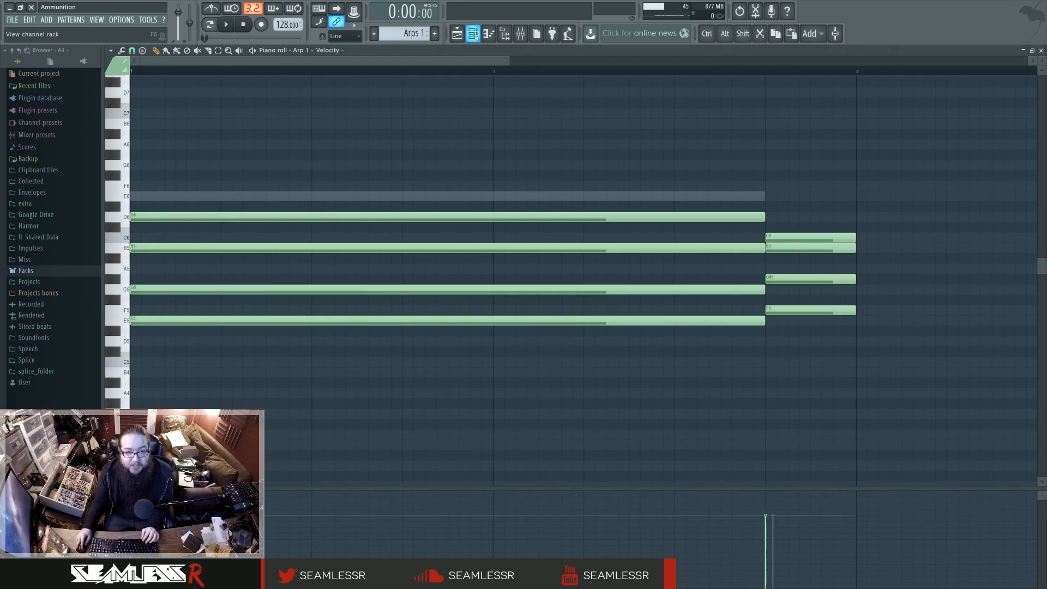
left_click(472, 33)
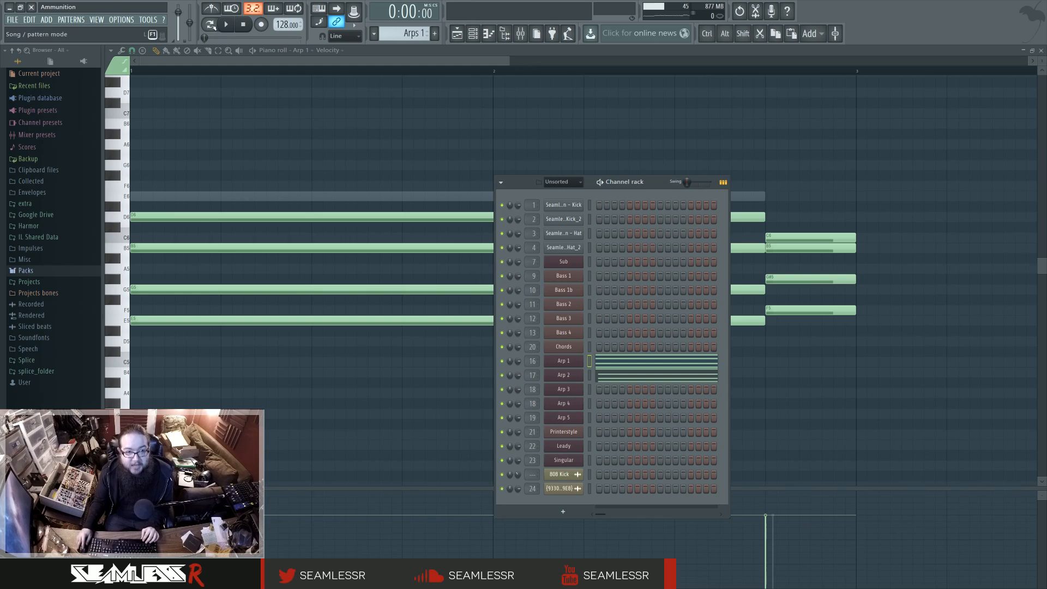
key("space")
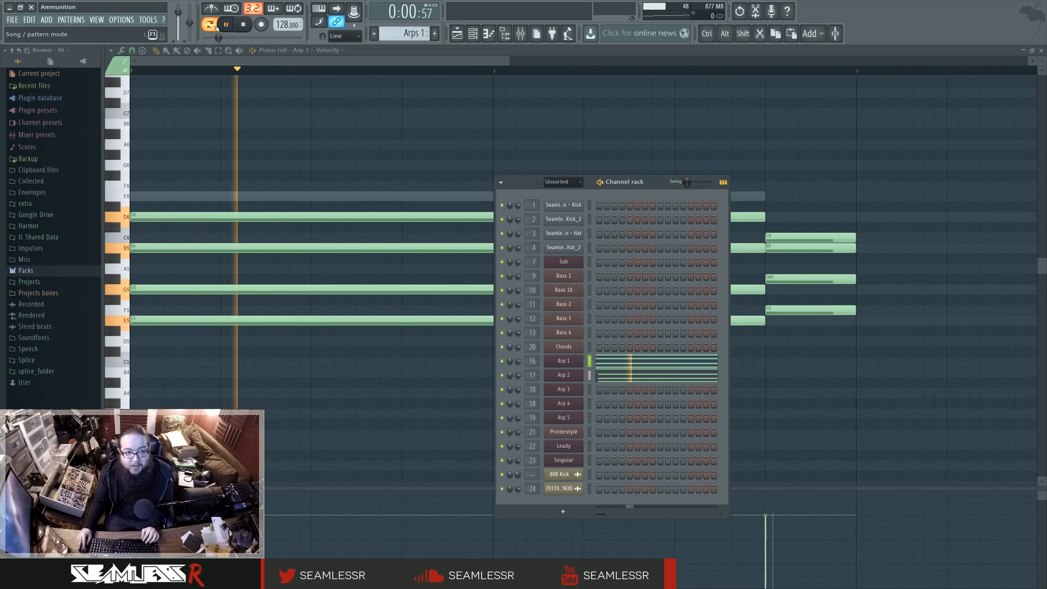
Step: Audition the Arp 1 and Arp 2 channels by toggling their mutes during playback, and stop
left_click(479, 39)
left_click(209, 24)
left_click(209, 24)
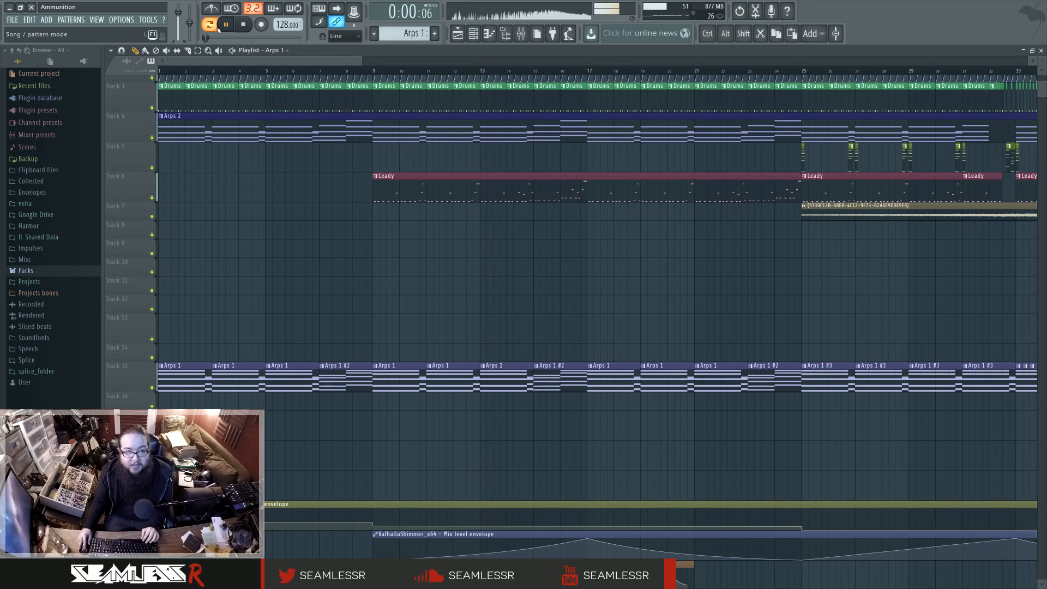
left_click(478, 39)
left_click(503, 361)
left_click(502, 361)
left_click(502, 375)
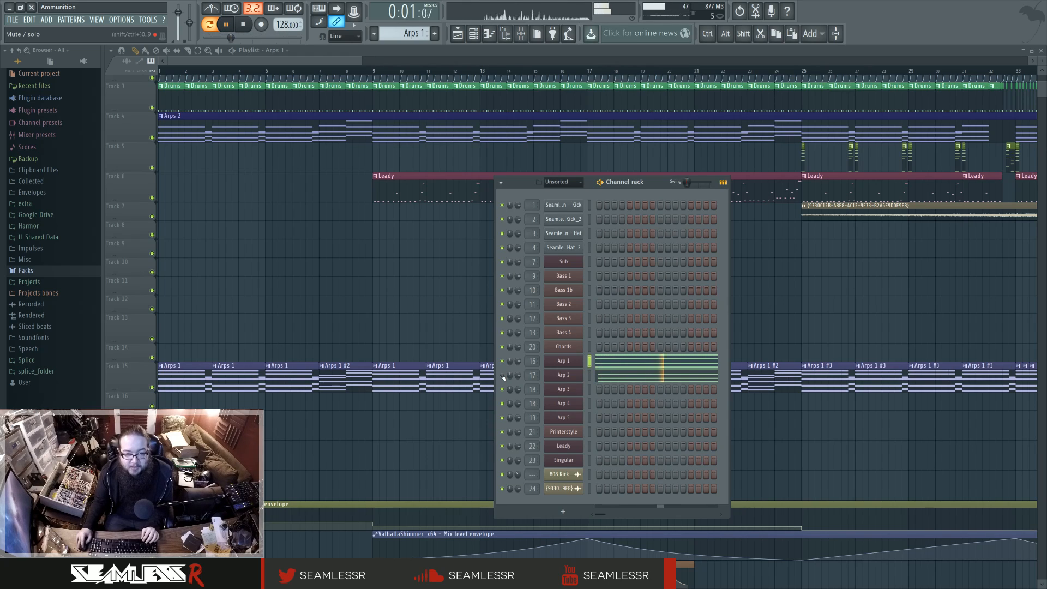
key("space")
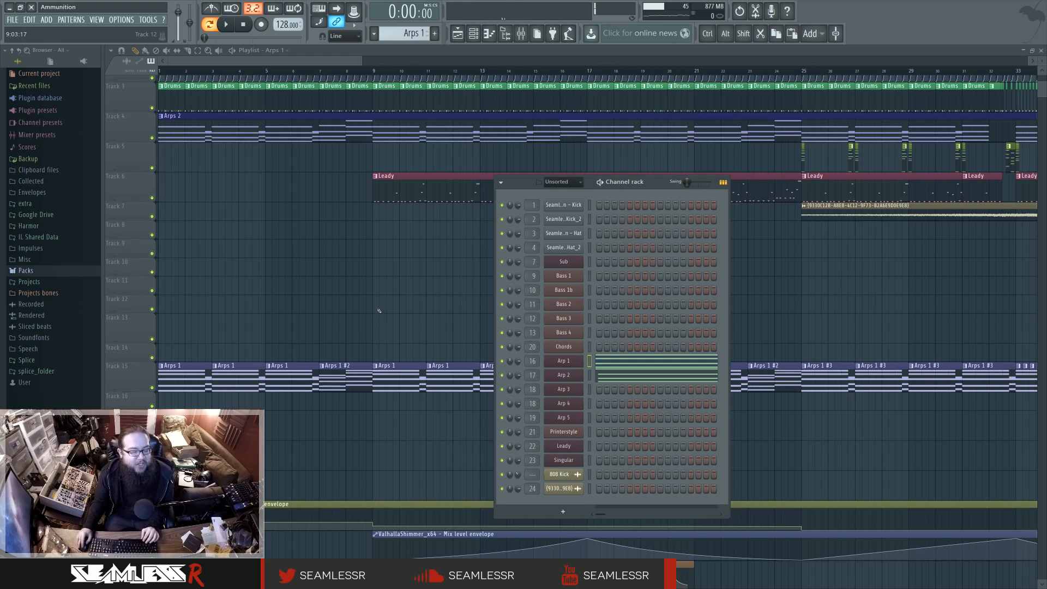
Step: Open the Arps 2 pattern from track 4 in the piano roll, play it and show its channels in the channel rack
key("F6")
scroll(307, 493, "down", 4)
scroll(307, 493, "up", 6)
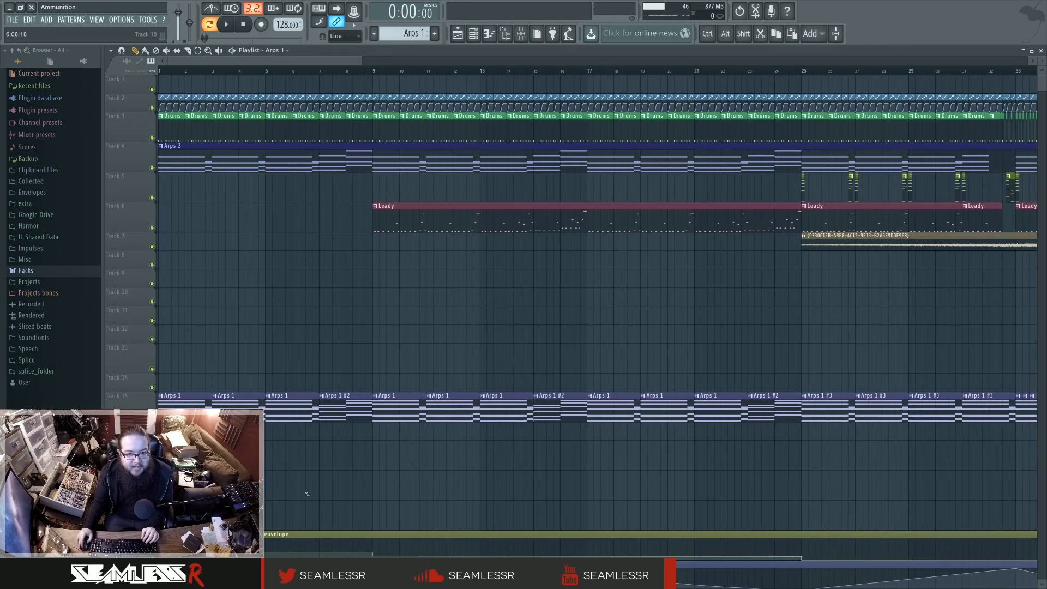
double_click(309, 172)
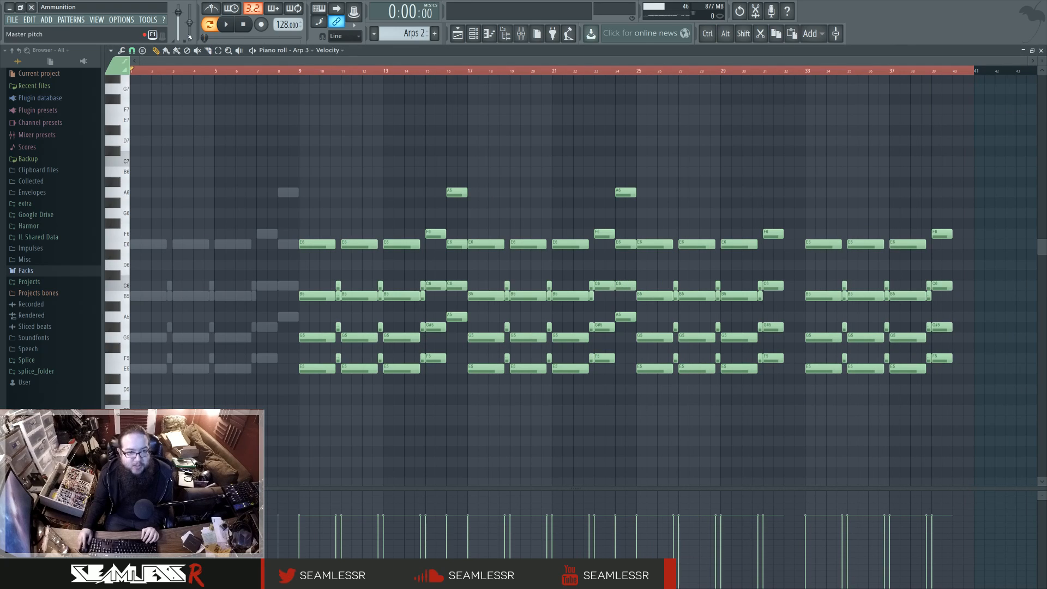
left_click(215, 26)
key("space")
key("F6")
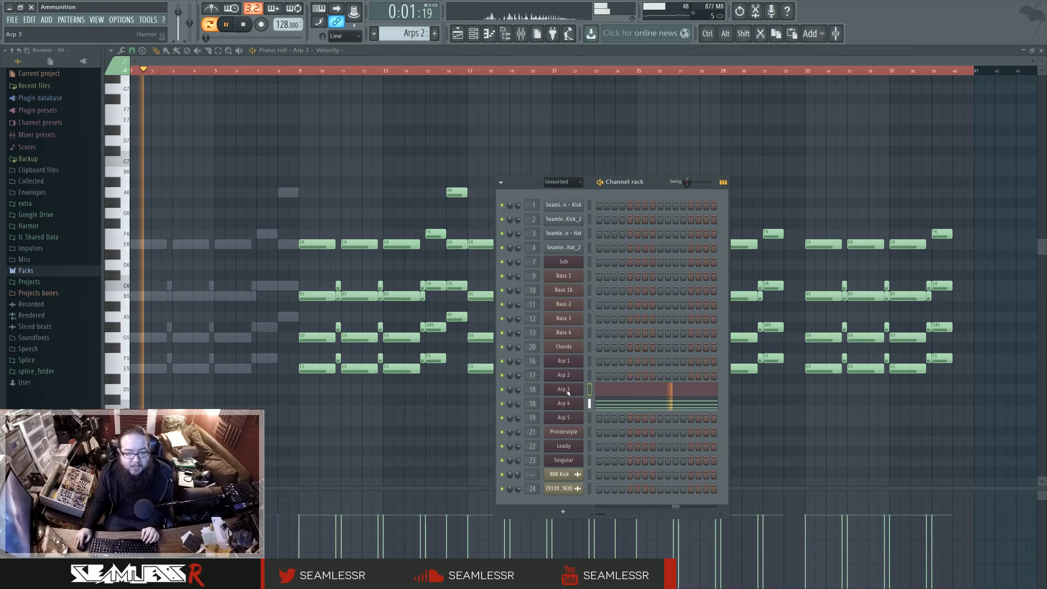
Step: Glance at the Arp 4 channel and move playback of the Arps 2 pattern to bar 9
left_click(574, 410)
key("Escape")
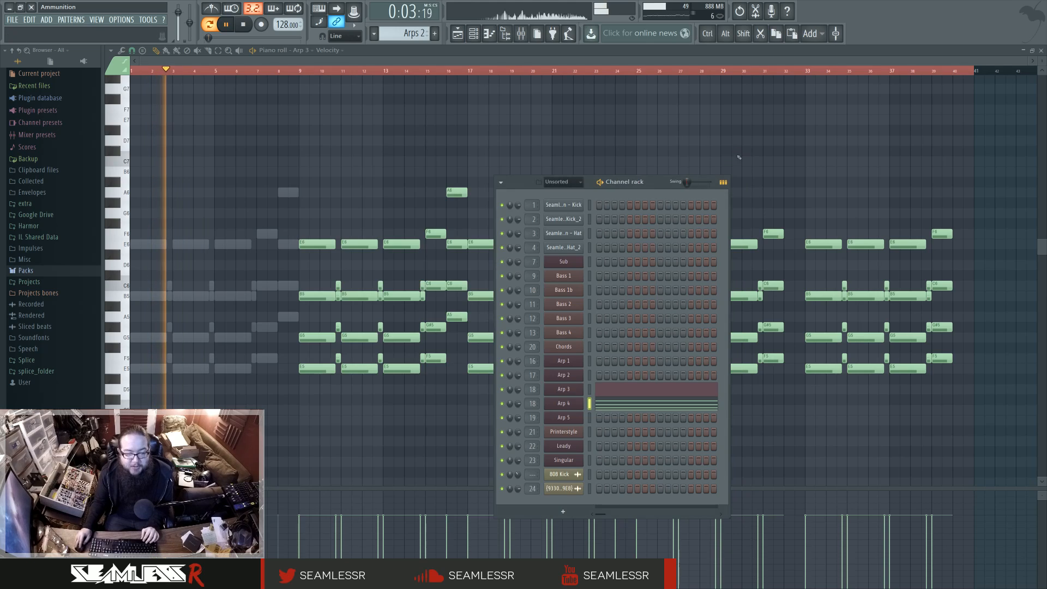
key("F6")
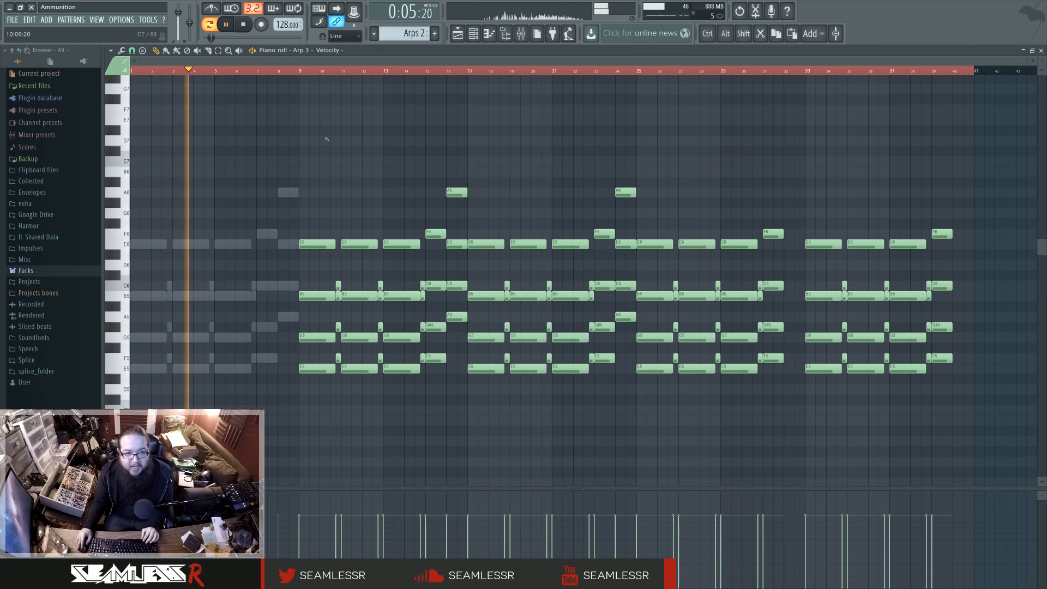
left_click(301, 71)
key("F6")
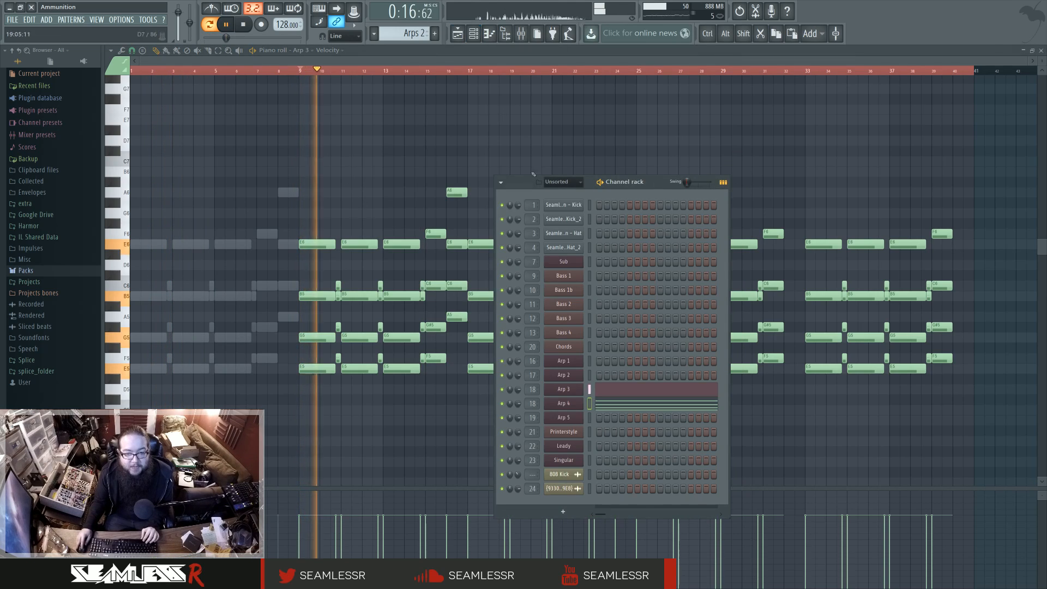
Step: Examine the notes of Arp 3 and Arp 4 one after the other in the piano roll
key("F5")
left_click(623, 391)
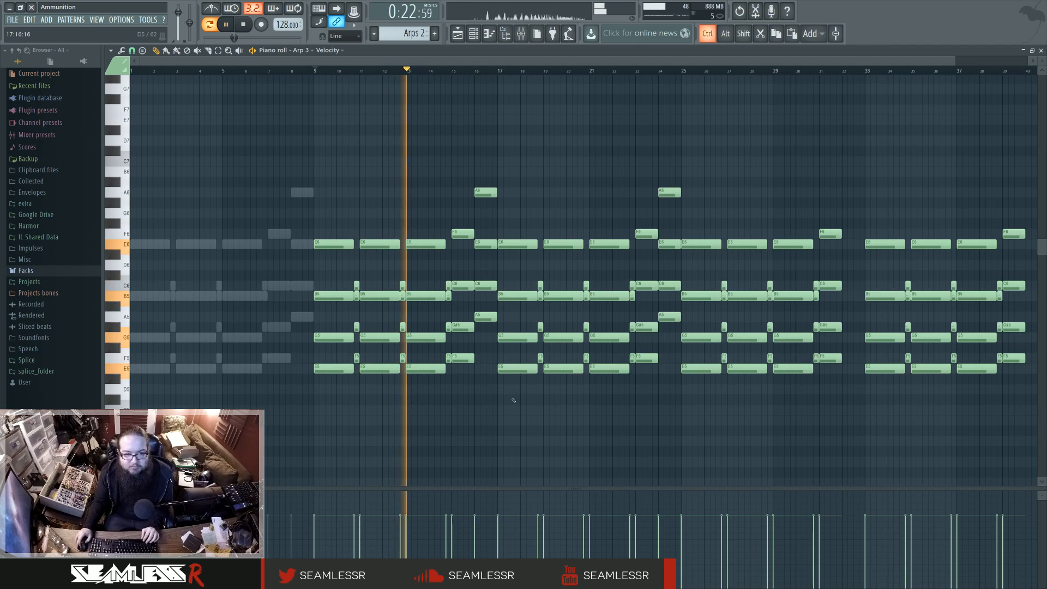
key("F6")
left_click(623, 404)
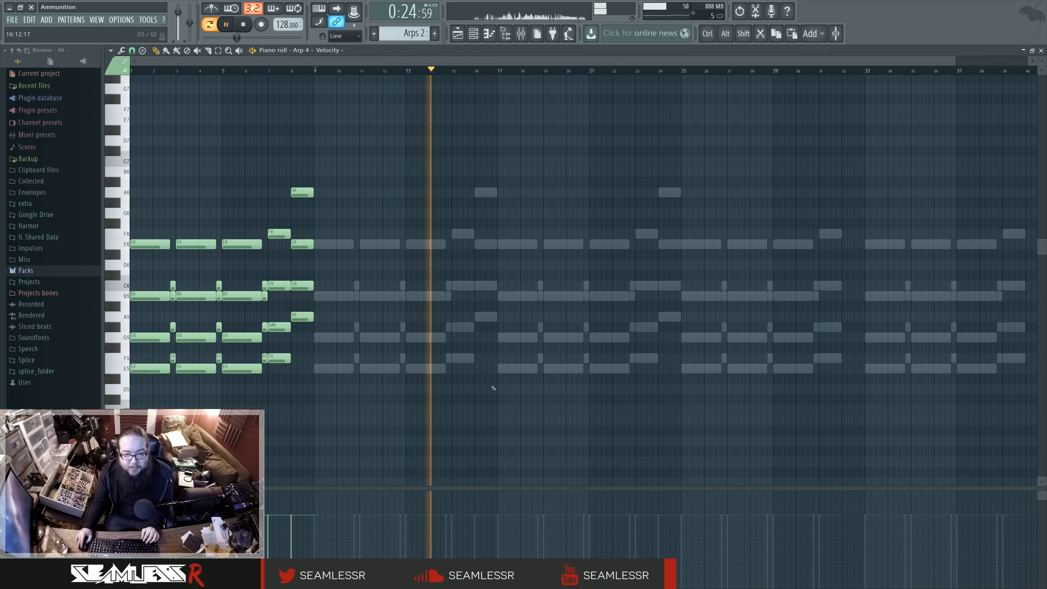
Step: Inspect Arp 4's synth settings and its mixer track, and close the synth window
key("F6")
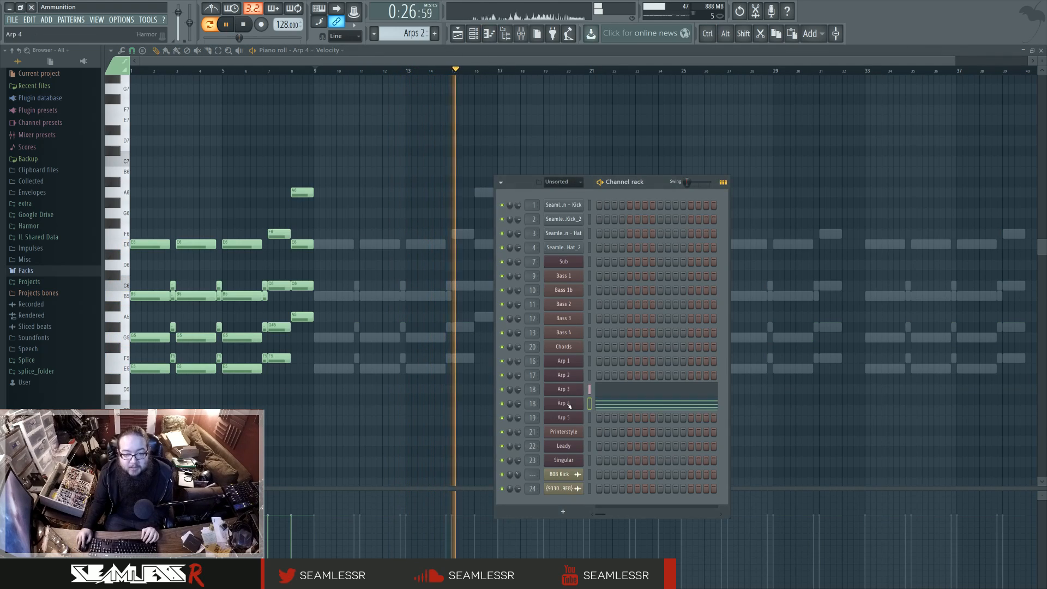
left_click(590, 330)
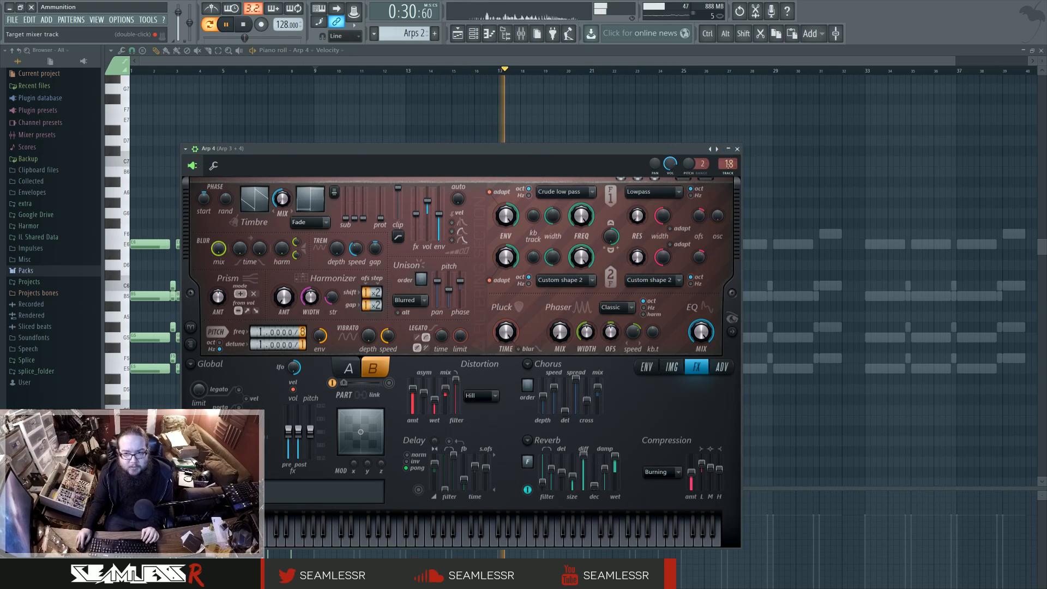
key("F9")
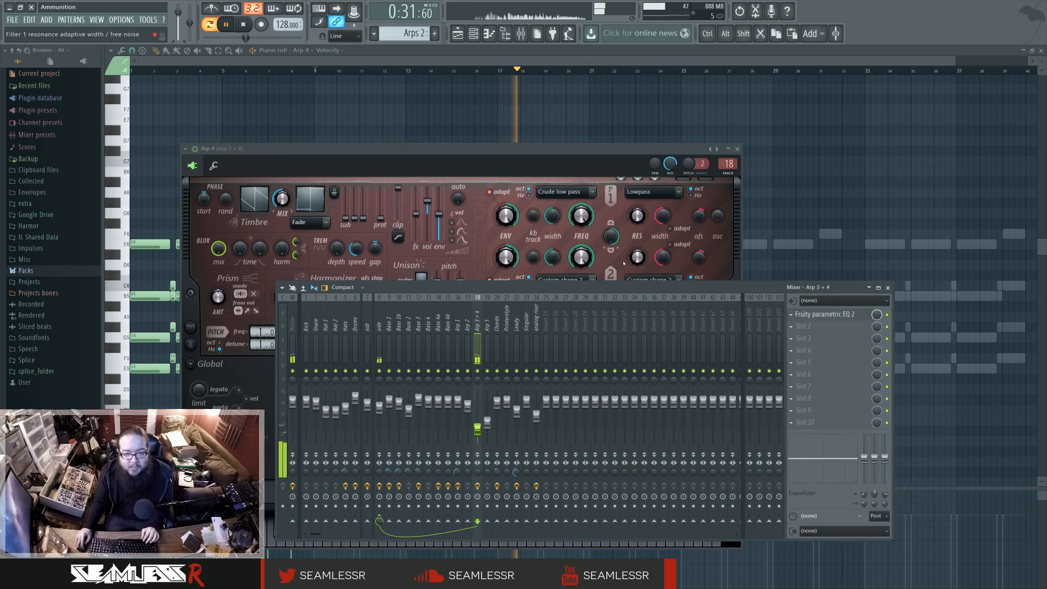
left_click(737, 149)
Step: Check the Arp 2 channel, return to the playlist, stop playback and look over the intro's automation clips
key("F6")
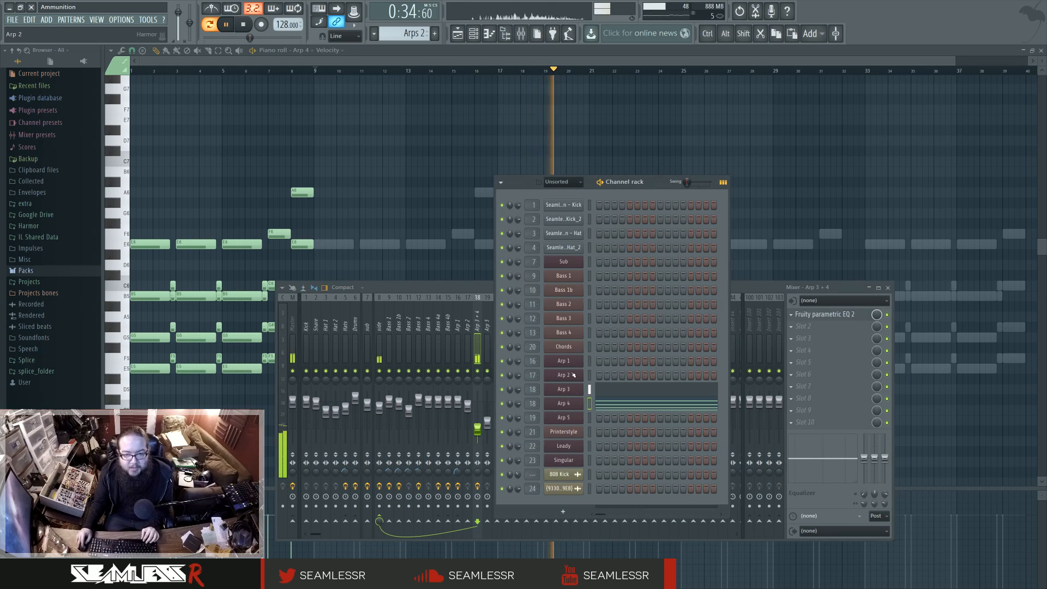
left_click(570, 375)
key("F5")
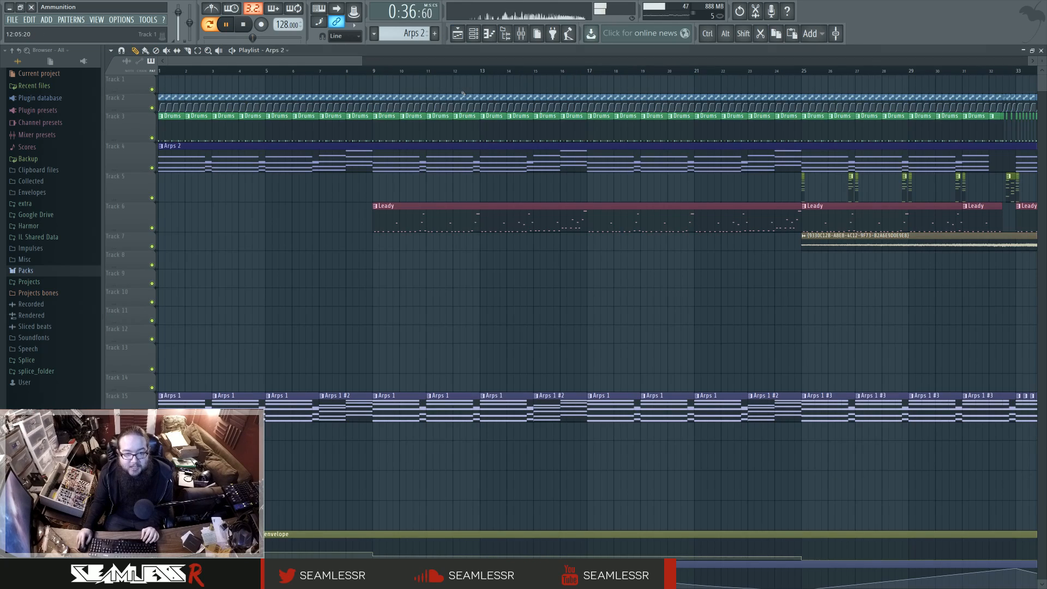
key("space")
scroll(316, 268, "down", 5)
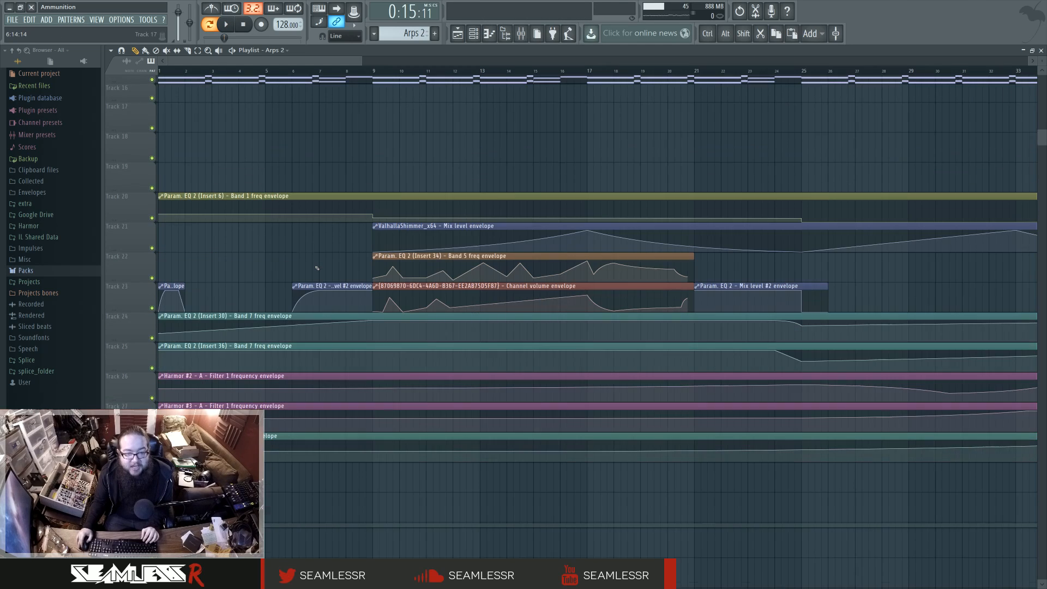
scroll(317, 268, "up", 5)
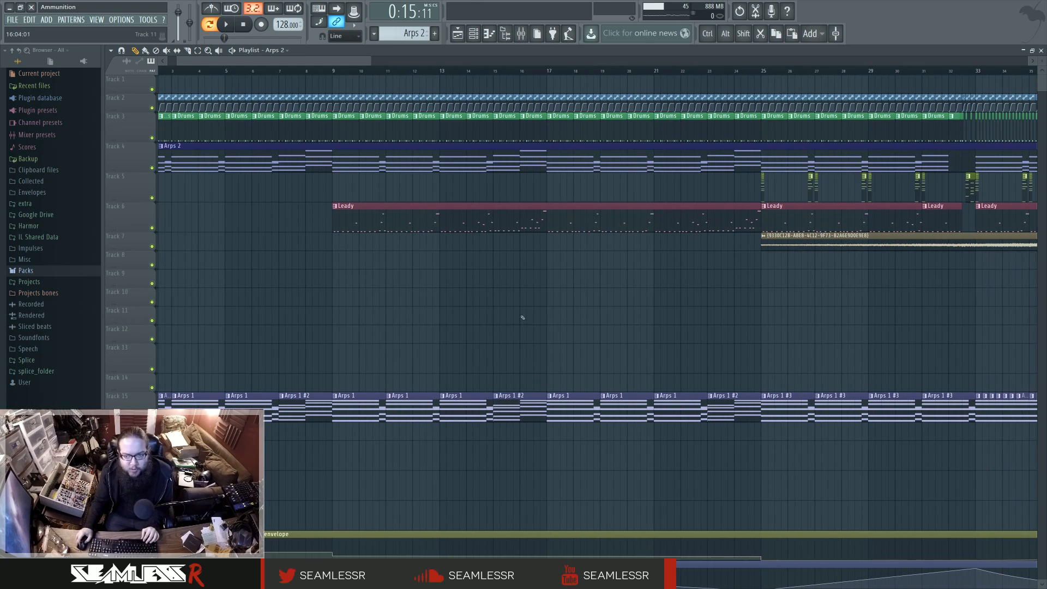
Step: Play the song from bar 25 in the playlist, and stop after a short listen
scroll(452, 321, "right", 10)
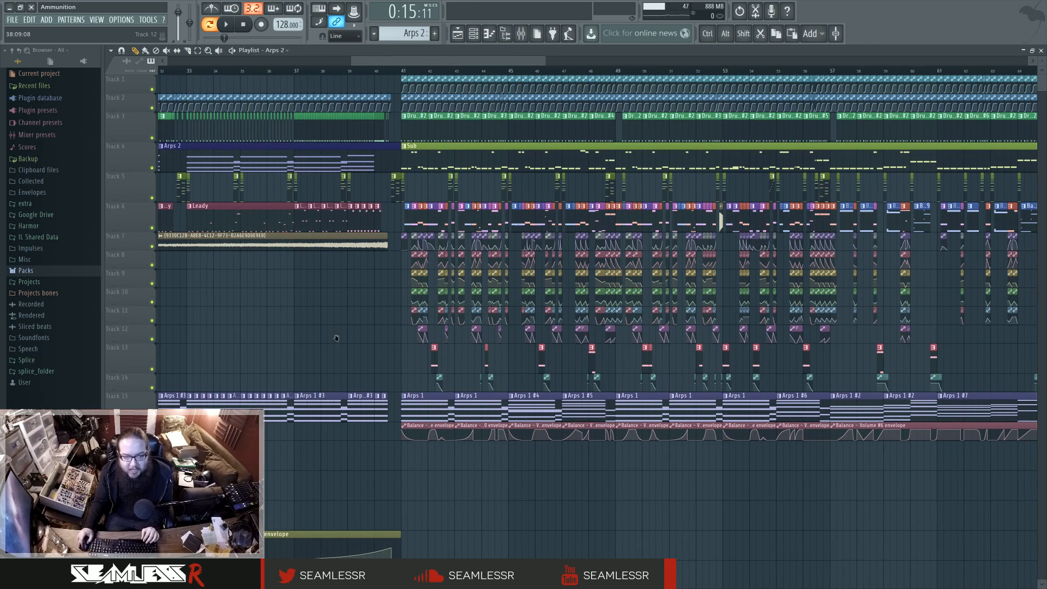
scroll(334, 338, "left", 6)
key("space")
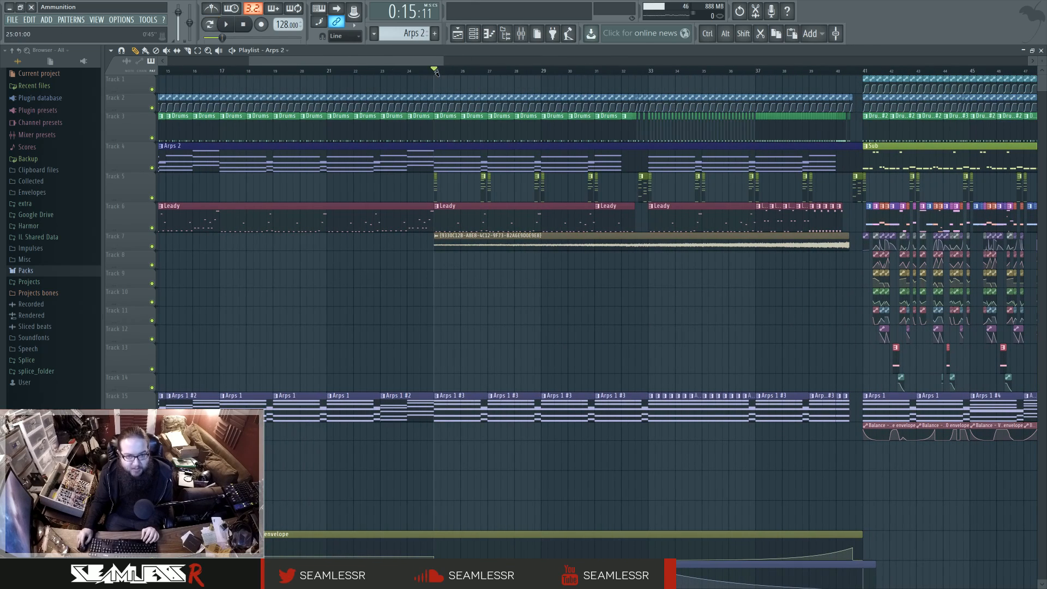
left_click(436, 71)
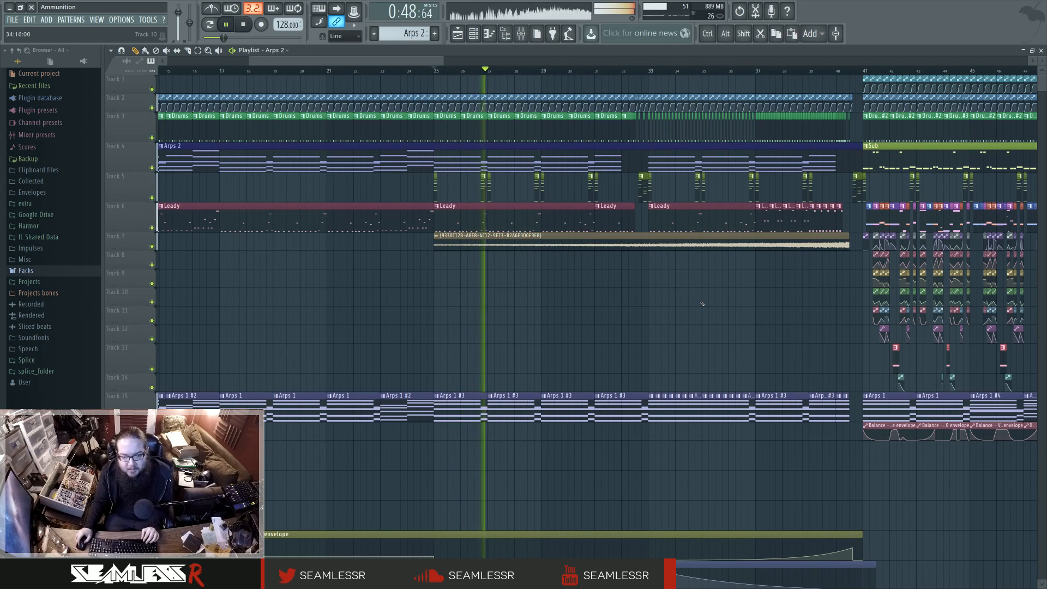
key("space")
Step: Set the playback position to bar 41 and look over the drop's Balance volume envelope clips under the Arps 1 patterns
left_click_drag(665, 325, 363, 316)
left_click(389, 70)
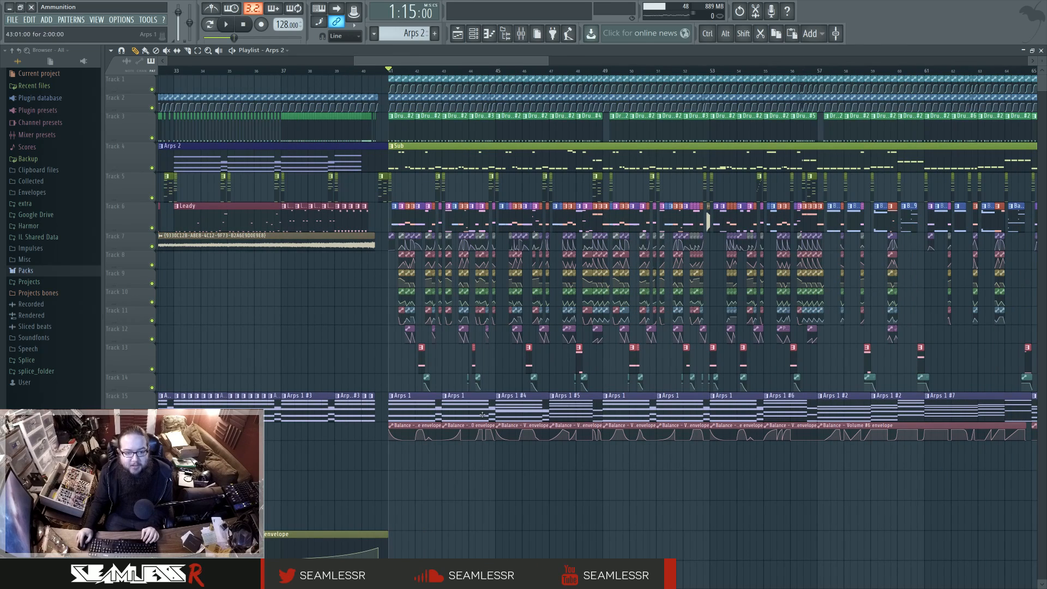
left_click_drag(442, 435, 763, 446)
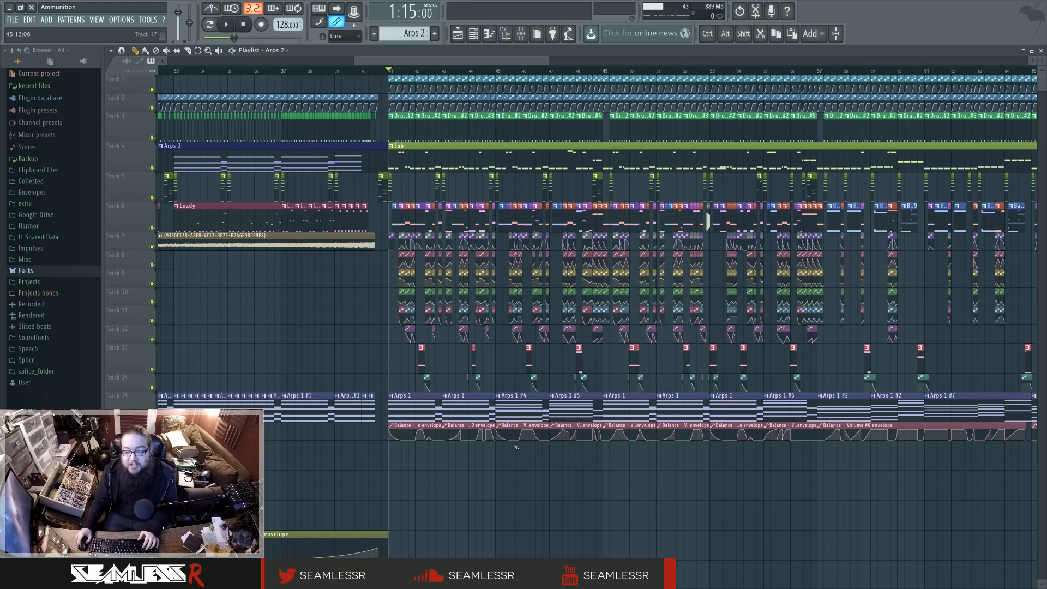
scroll(524, 449, "left", 1)
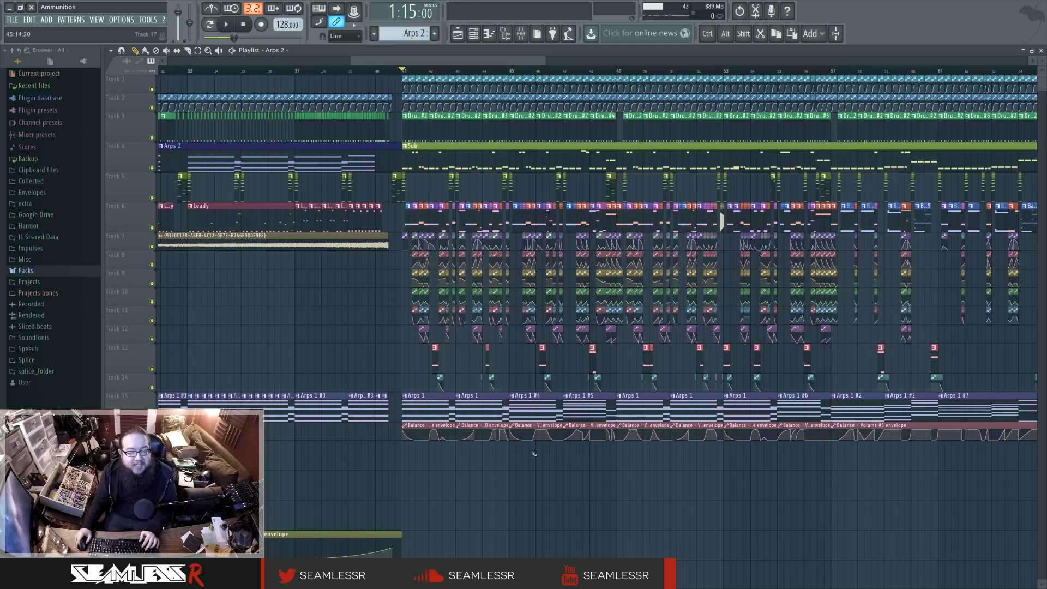
scroll(444, 460, "left", 6)
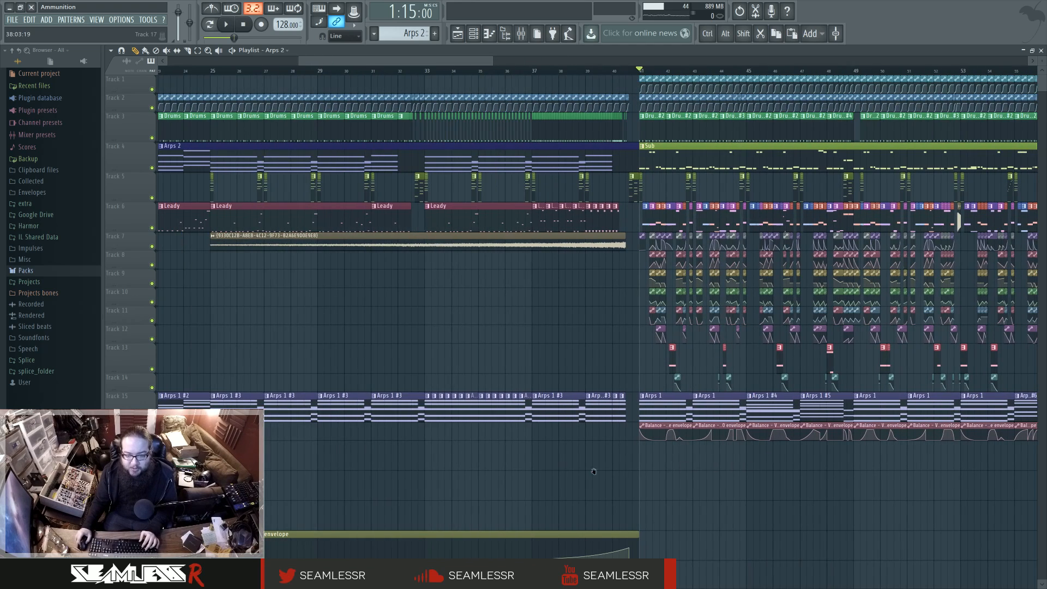
Step: Listen to the intro from bar 17, bring up the mixer to watch the levels, and stop playback
left_click(275, 70)
key("space")
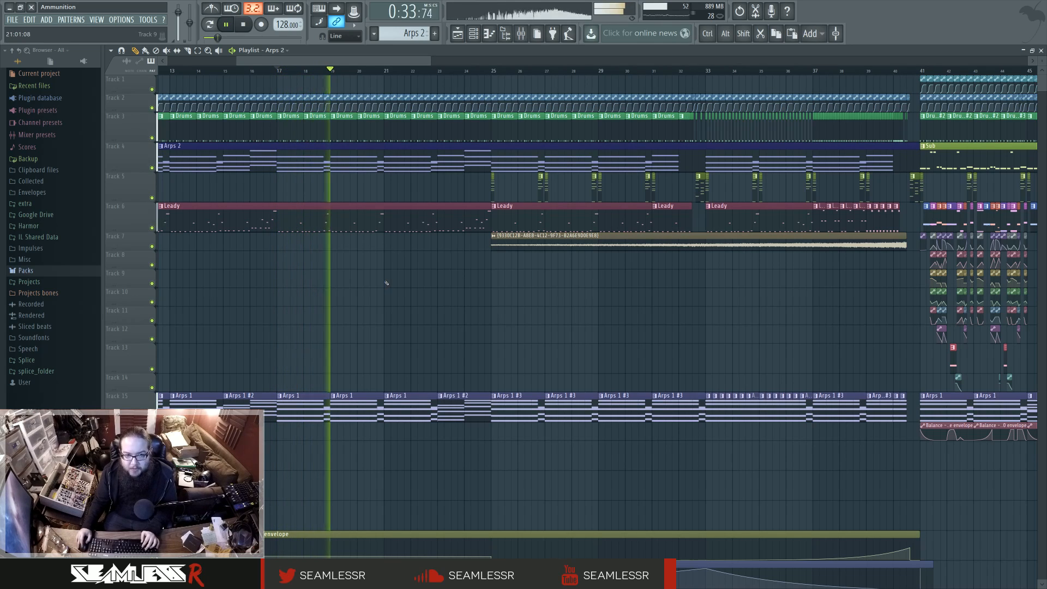
key("F9")
key("space")
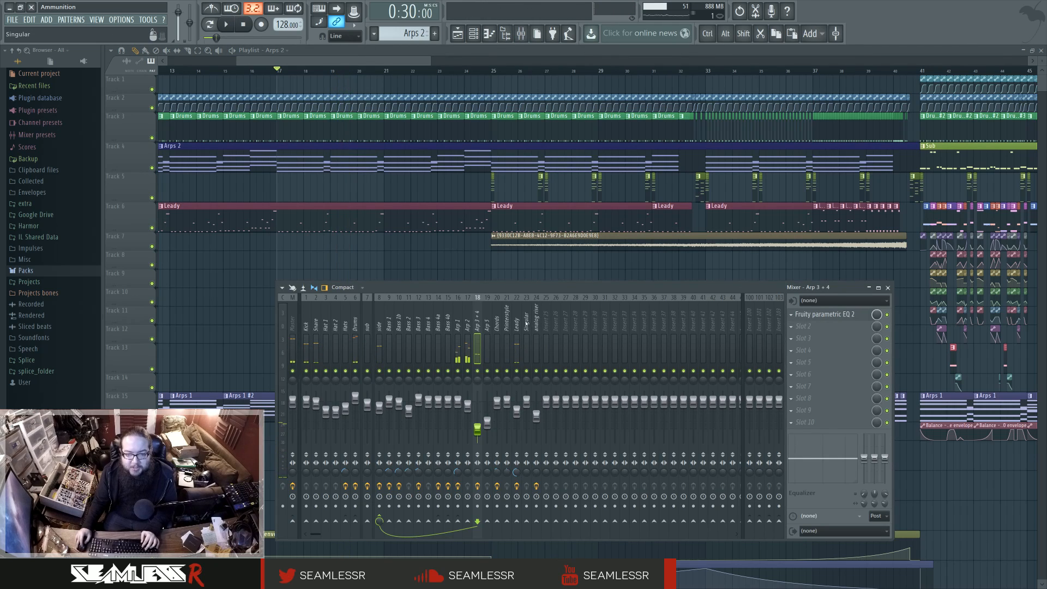
Step: Check the ValhallaShimmer effect on the Arp 1 mixer track and close the mixer
left_click(458, 339)
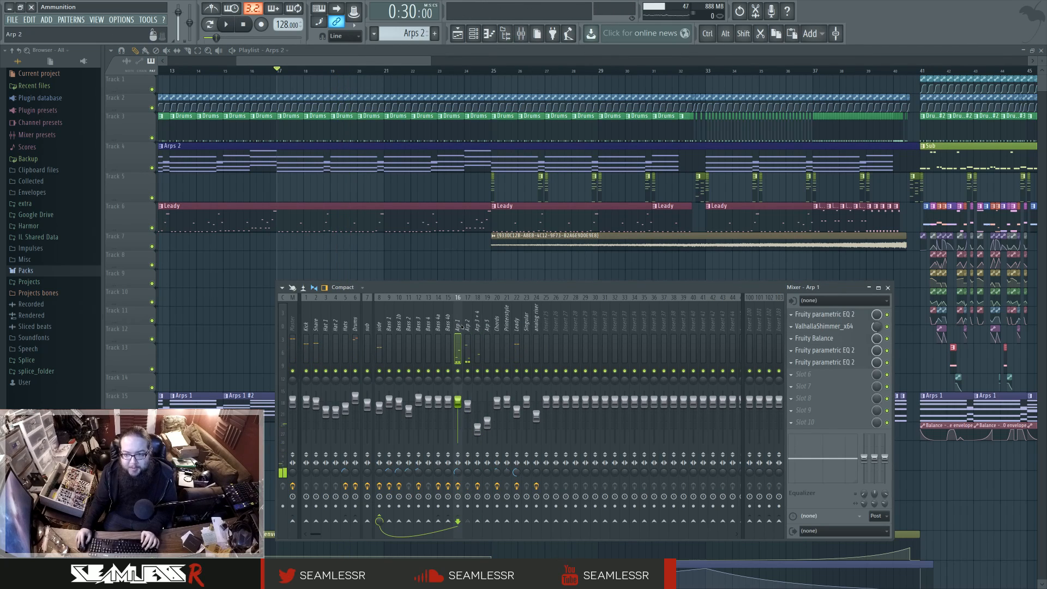
left_click(857, 327)
left_click(857, 327)
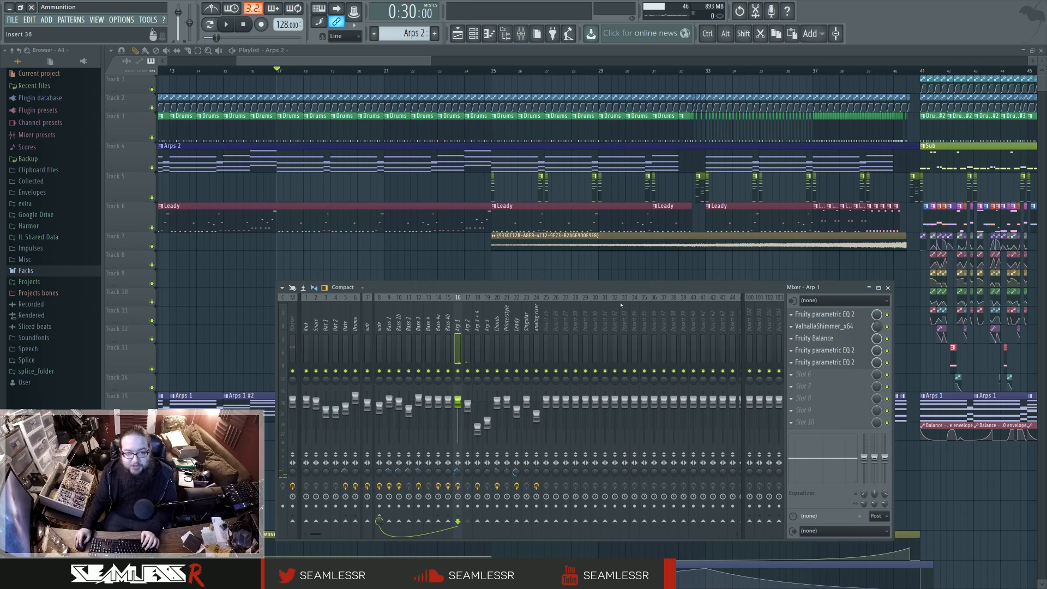
key("F9")
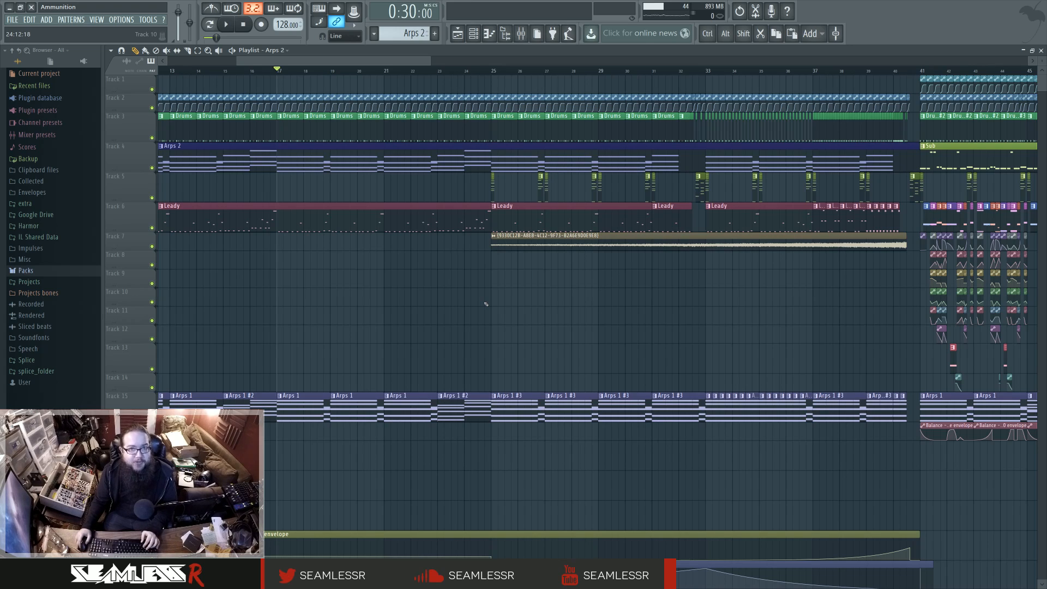
Step: Audition the drop from bar 45 in the playlist and stop playback
left_click_drag(696, 311, 493, 317)
left_click_drag(736, 365, 602, 379)
scroll(602, 380, "up", 1)
scroll(603, 381, "up", 1)
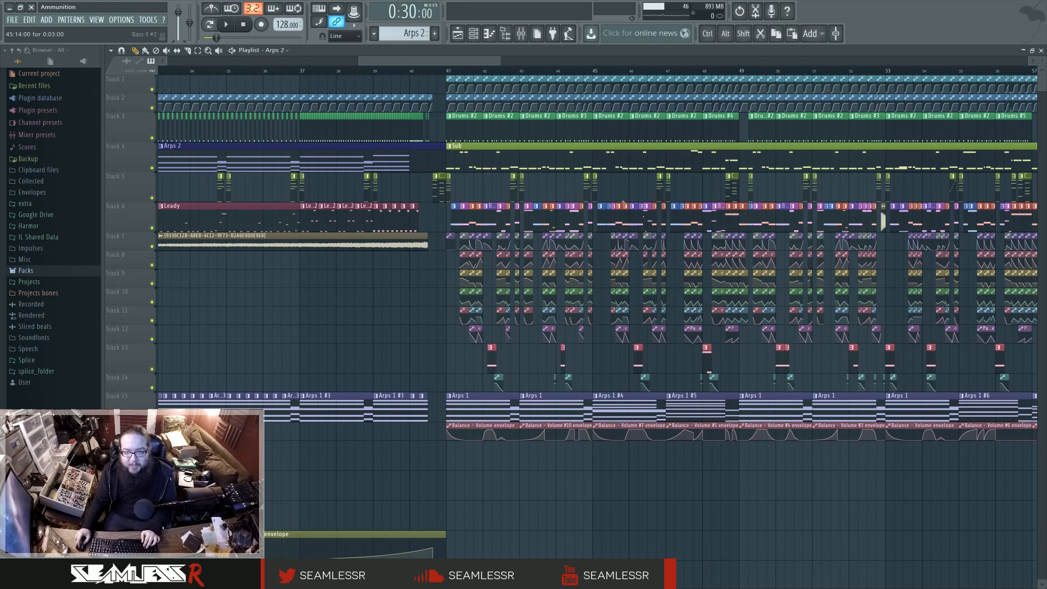
left_click(596, 70)
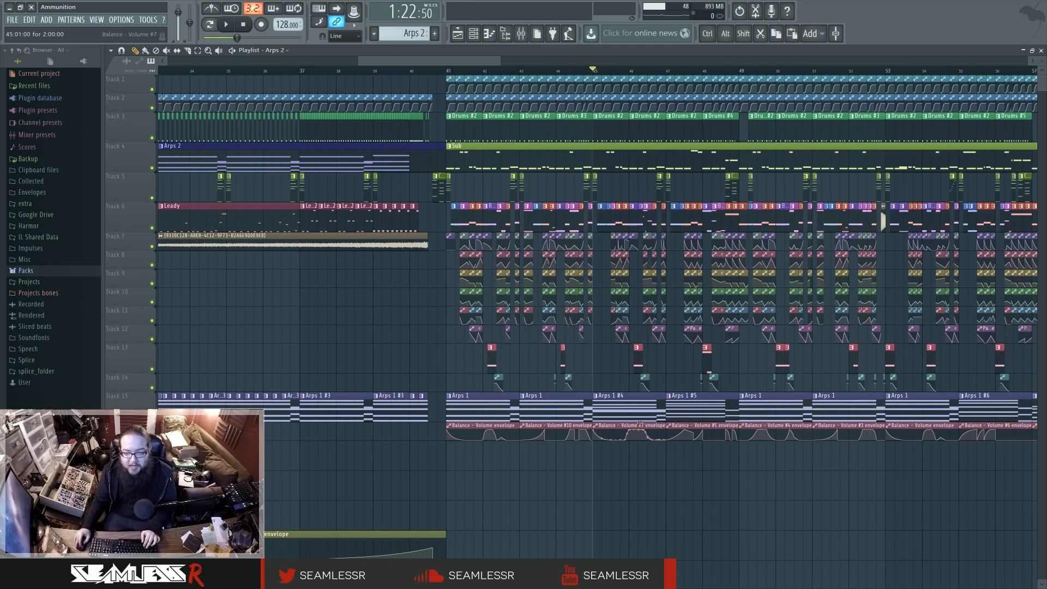
key("space")
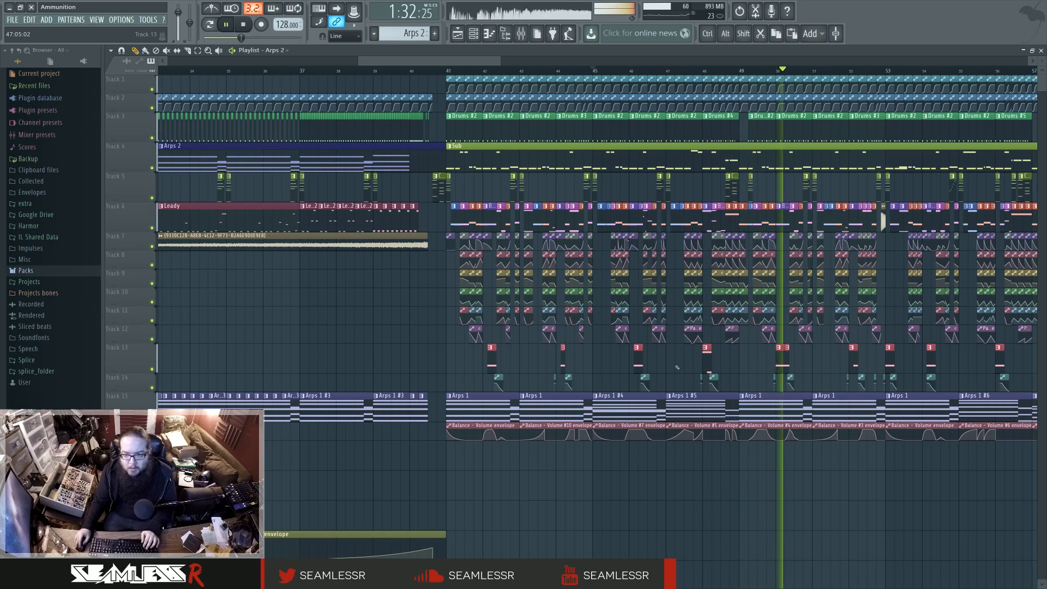
key("space")
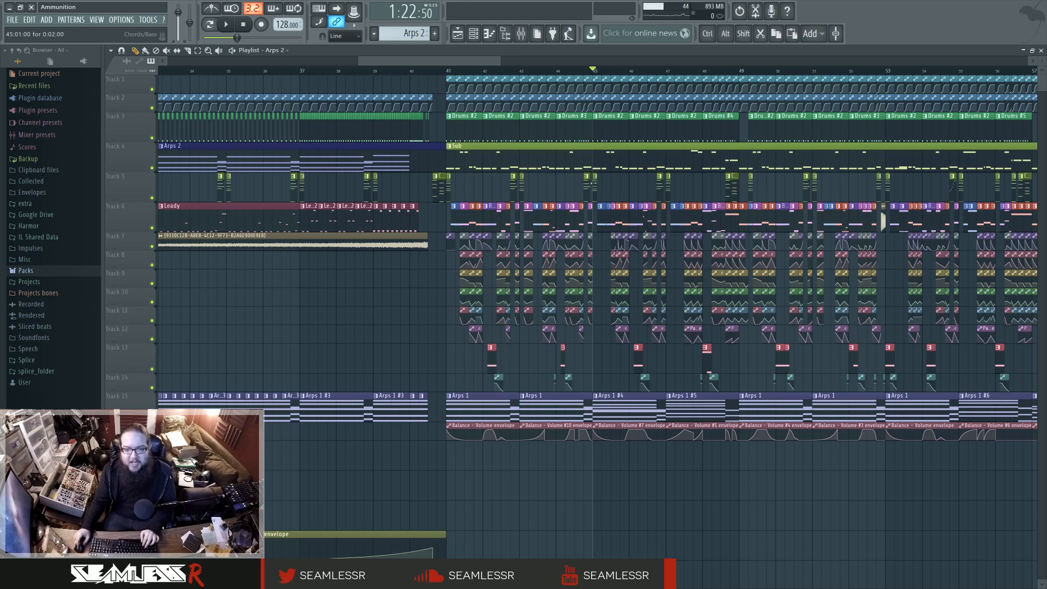
Step: Replay the drop from just before bar 45 and examine how the bass clips and surrounding sections are arranged
left_click(584, 71)
scroll(590, 225, "up", 5)
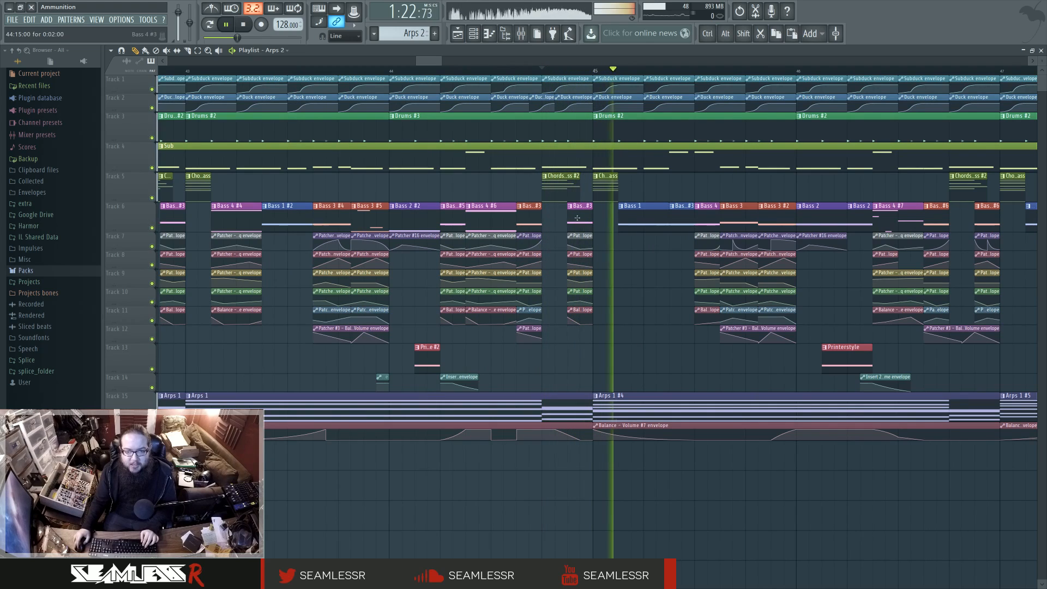
scroll(613, 239, "down", 4)
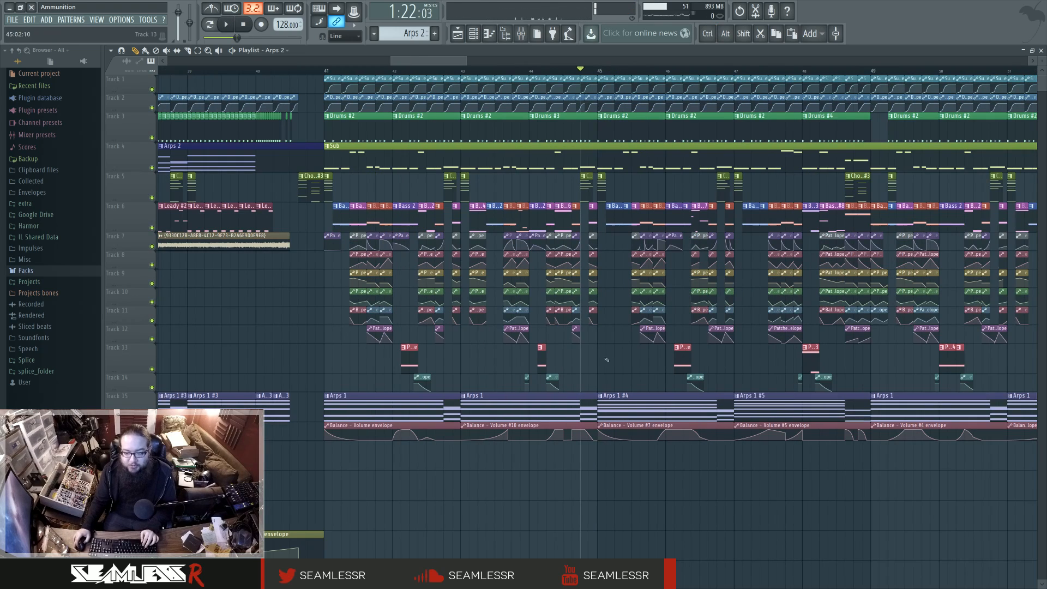
left_click_drag(568, 364, 518, 363)
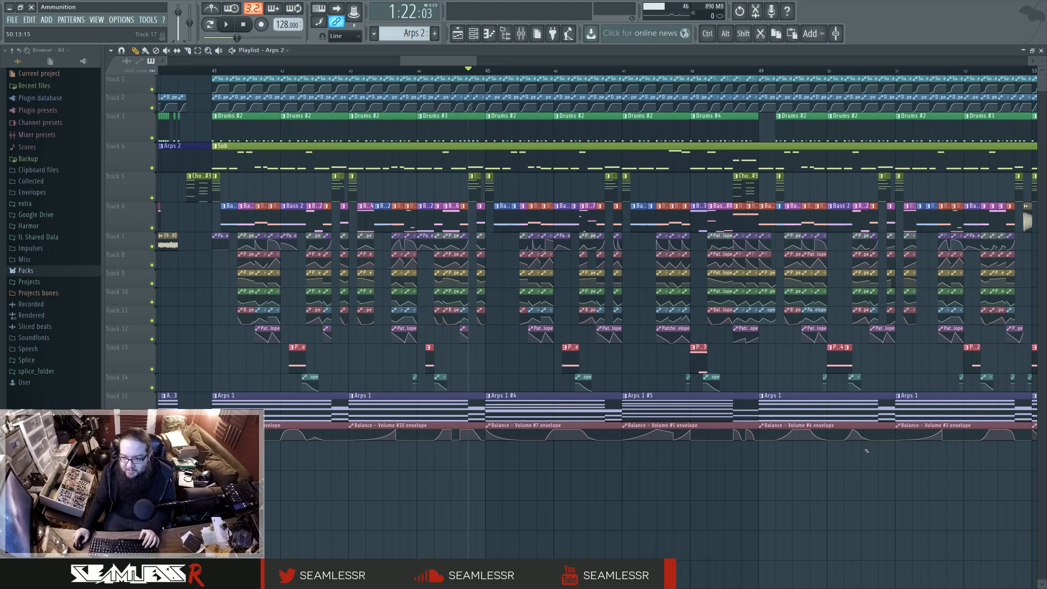
scroll(825, 413, "down", 5)
scroll(400, 450, "up", 4)
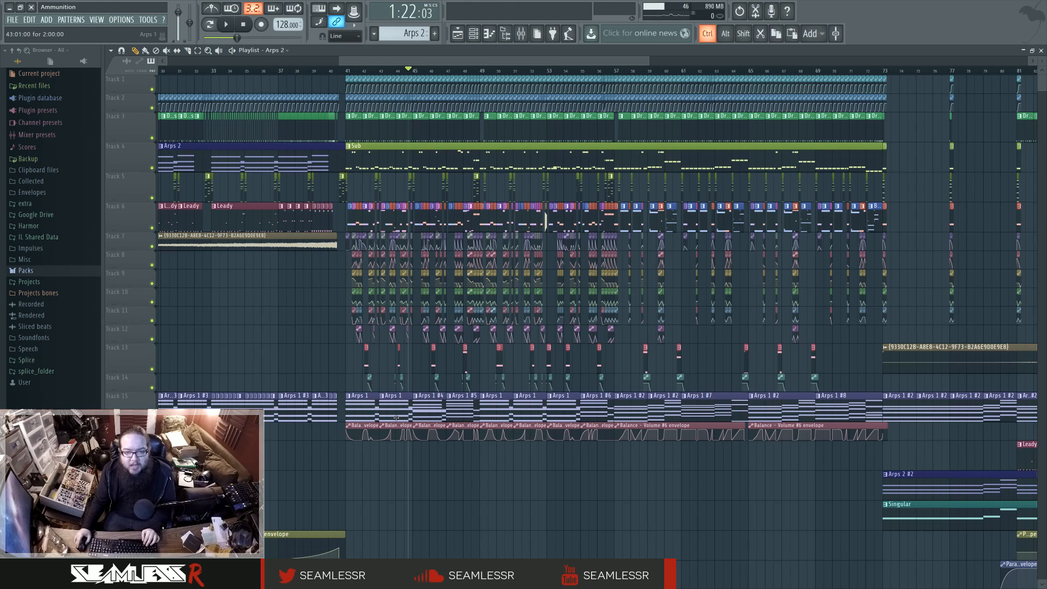
scroll(400, 451, "left", 3)
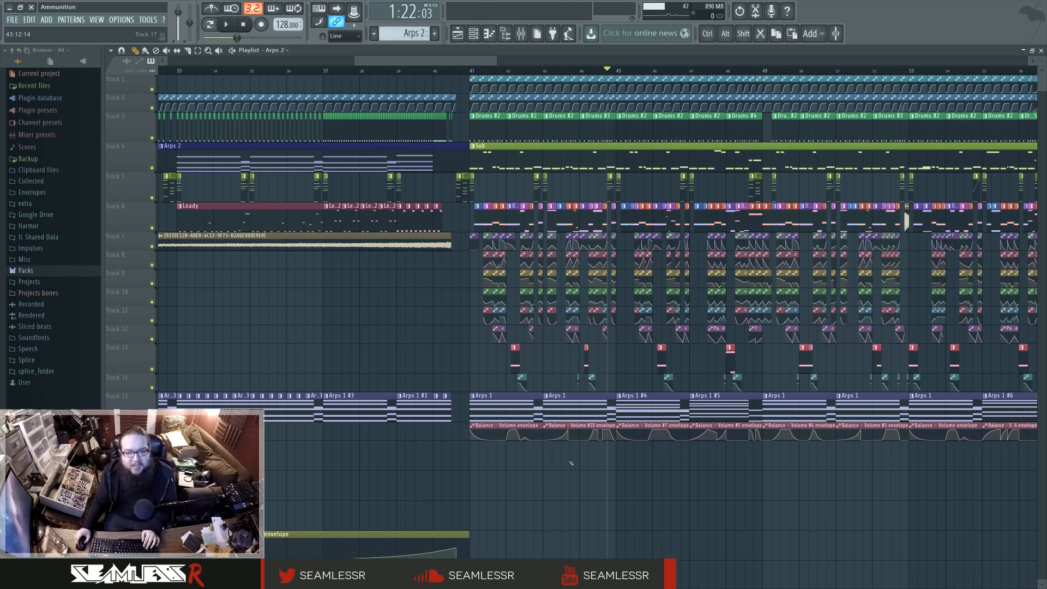
scroll(566, 456, "down", 5)
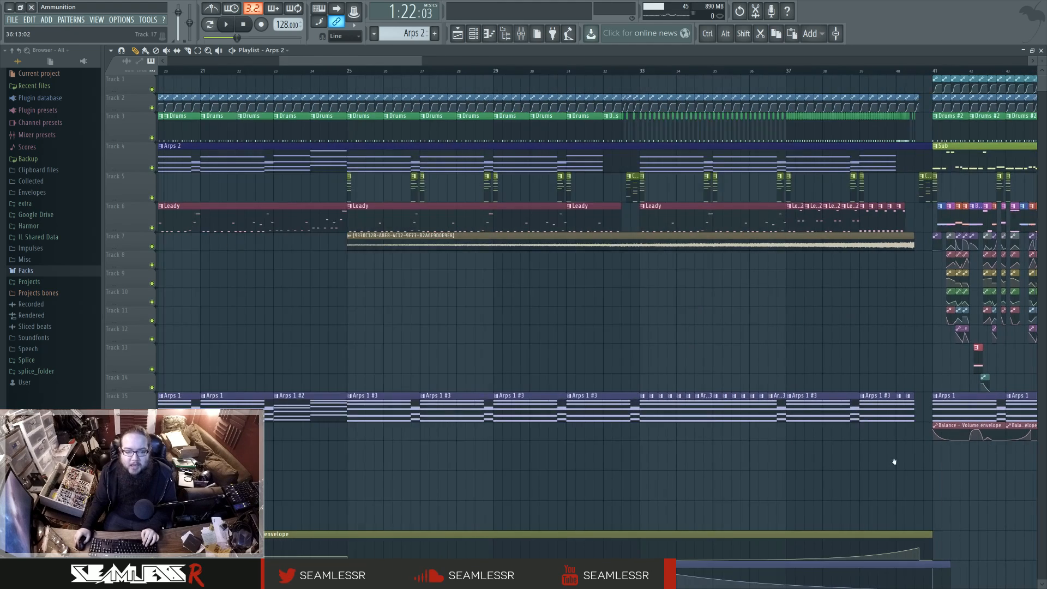
Step: Inspect the Drums pattern's kick notes, glance at its channels and the mixer, and return to the playlist
key("space")
double_click(168, 127)
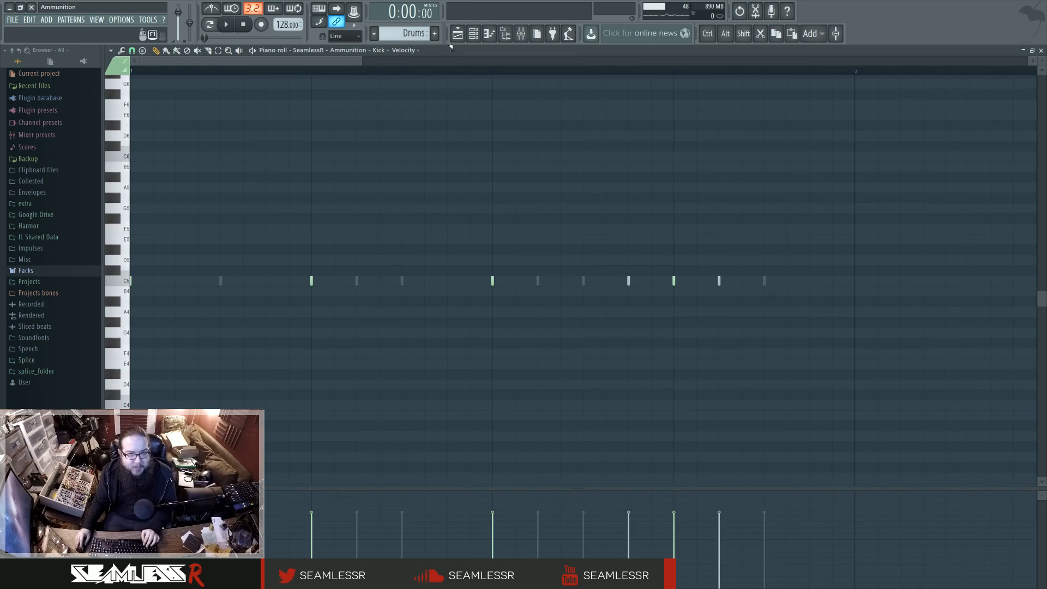
left_click(473, 33)
left_click(521, 33)
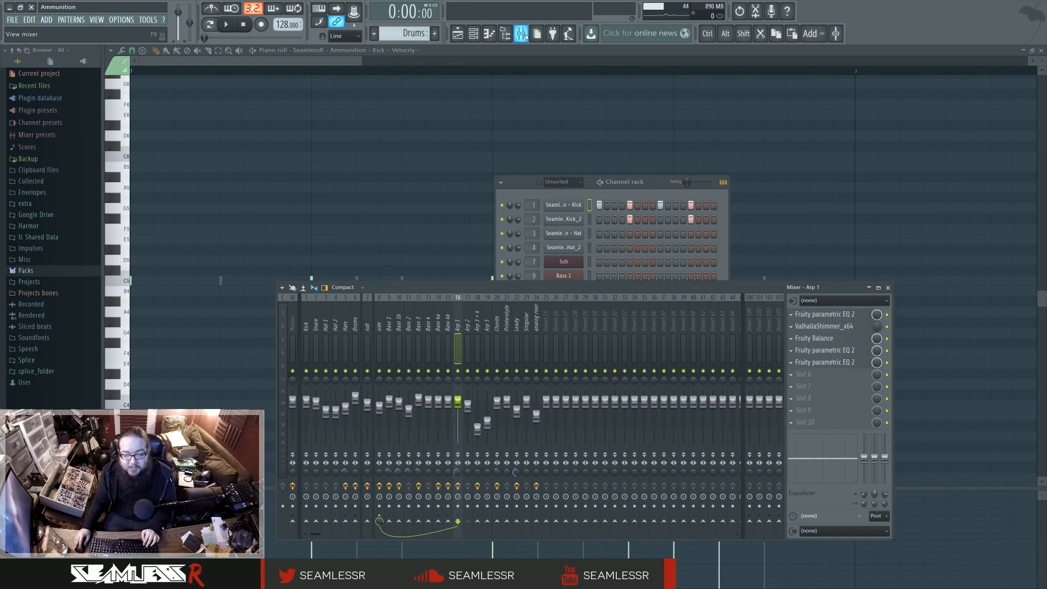
left_click(521, 33)
left_click(458, 33)
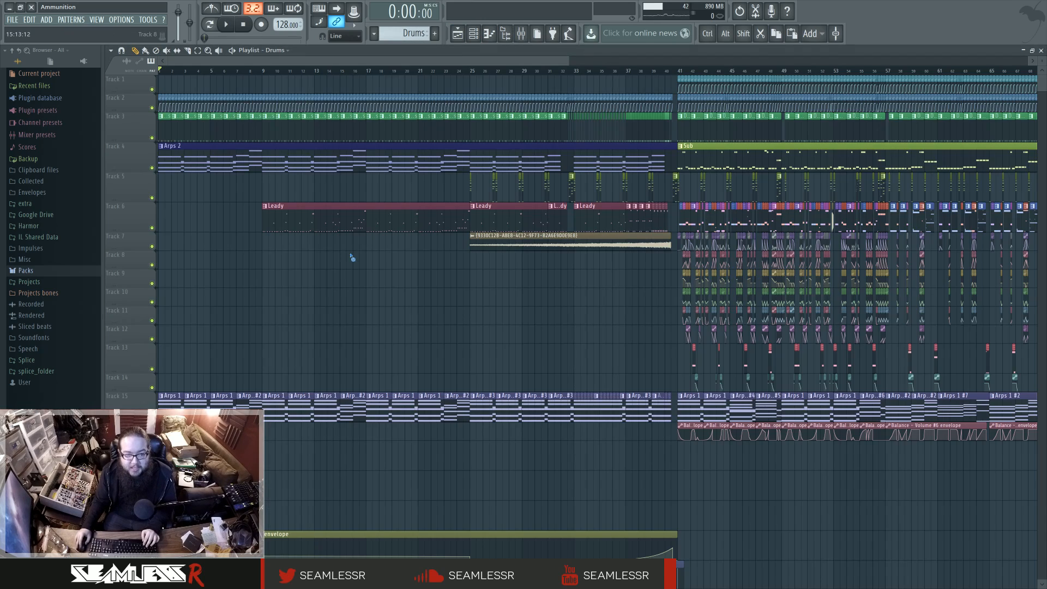
Step: Glance at the intro's automation clips, open the Leady pattern at bar 9 in the piano roll and play it on its own
scroll(355, 313, "down", 4)
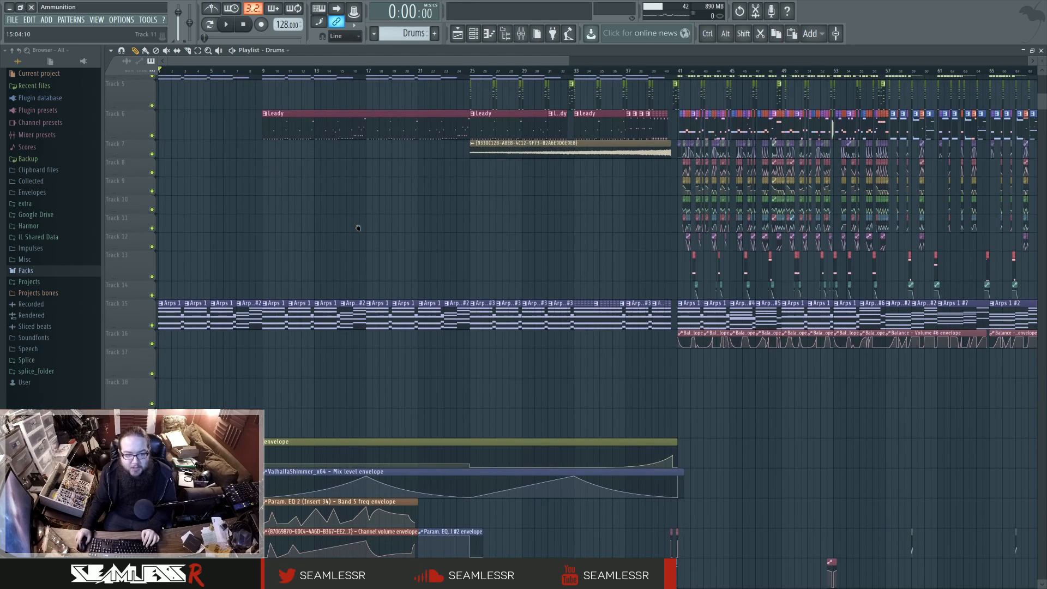
scroll(349, 256, "up", 4)
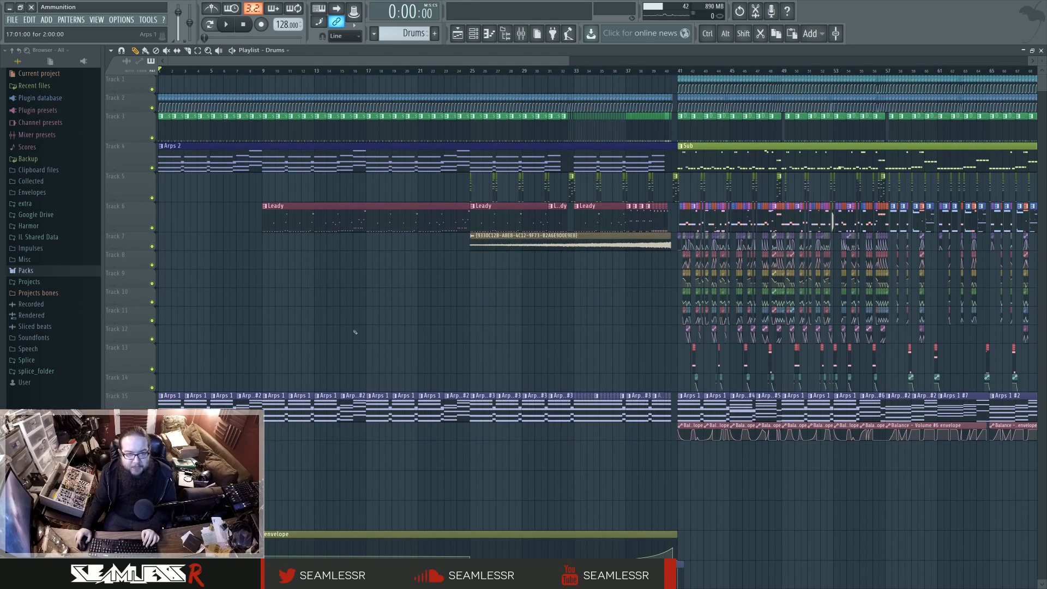
double_click(300, 219)
left_click(226, 25)
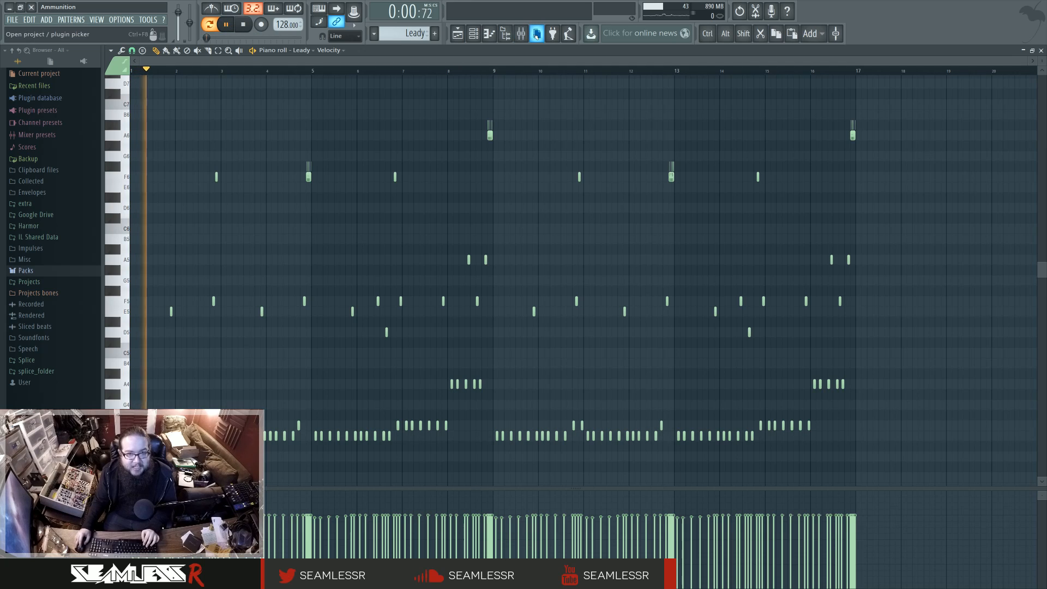
Step: Play the song from bar 25, open the Leady clip there in the piano roll and switch to pattern playback
left_click(458, 34)
left_click(471, 72)
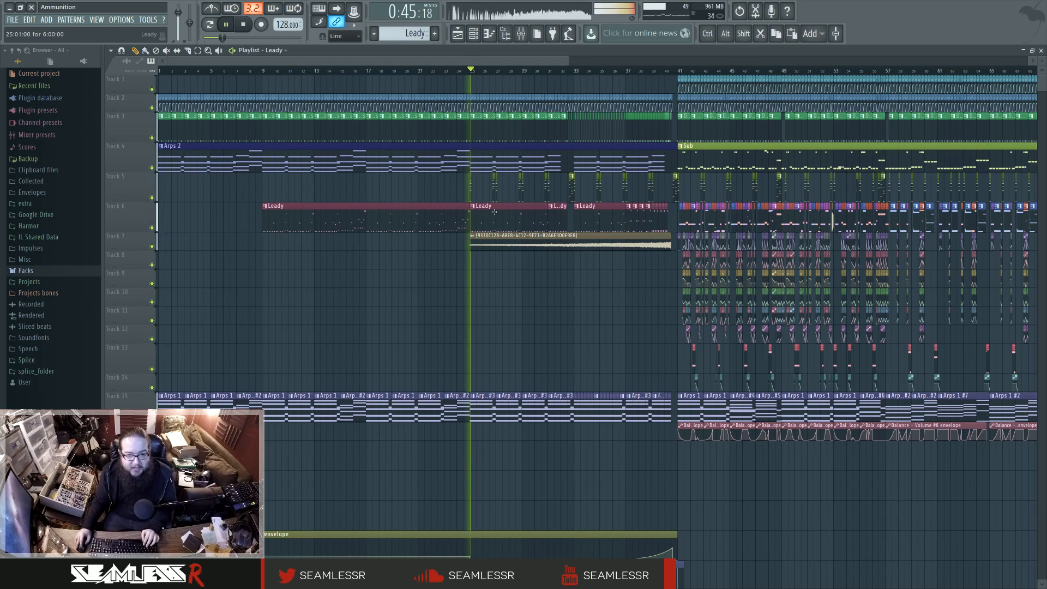
double_click(495, 215)
left_click(217, 27)
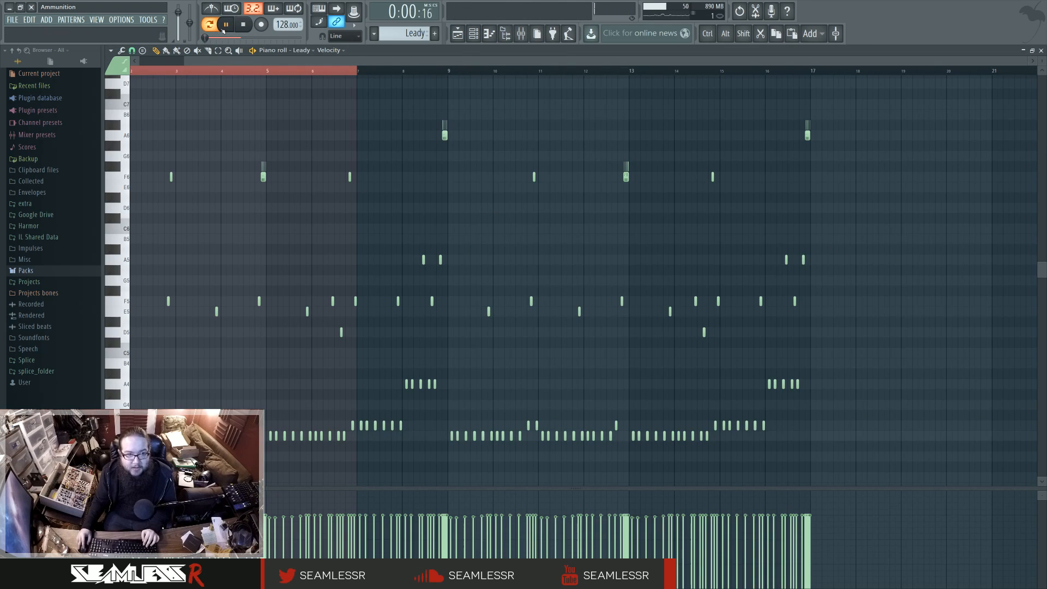
Step: Return to the playlist, move song playback to bar 21 and switch back to playing only the Leady pattern
key("F6")
key("F5")
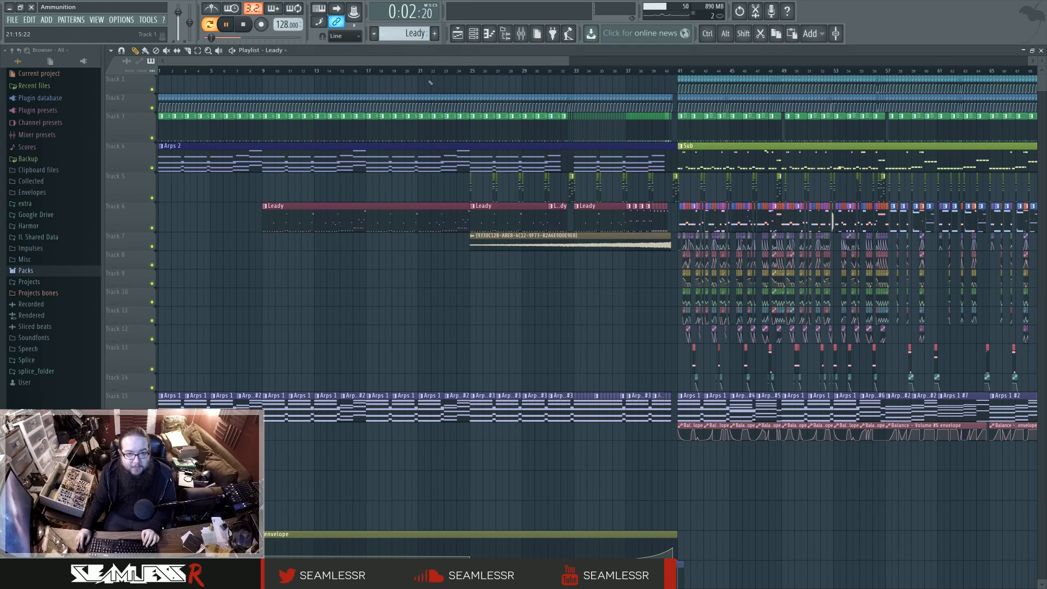
left_click(424, 72)
left_click(210, 24)
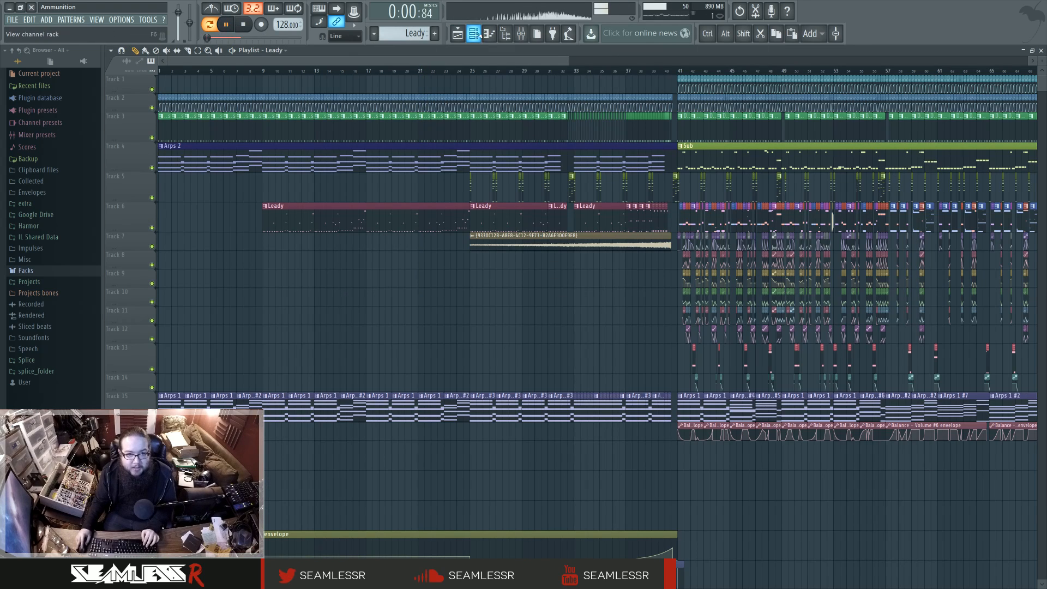
Step: Inspect the Leady channel's synth effects with playback stopped, close the synth window and open Leady's notes in the piano roll
key("F6")
left_click(573, 448)
key("space")
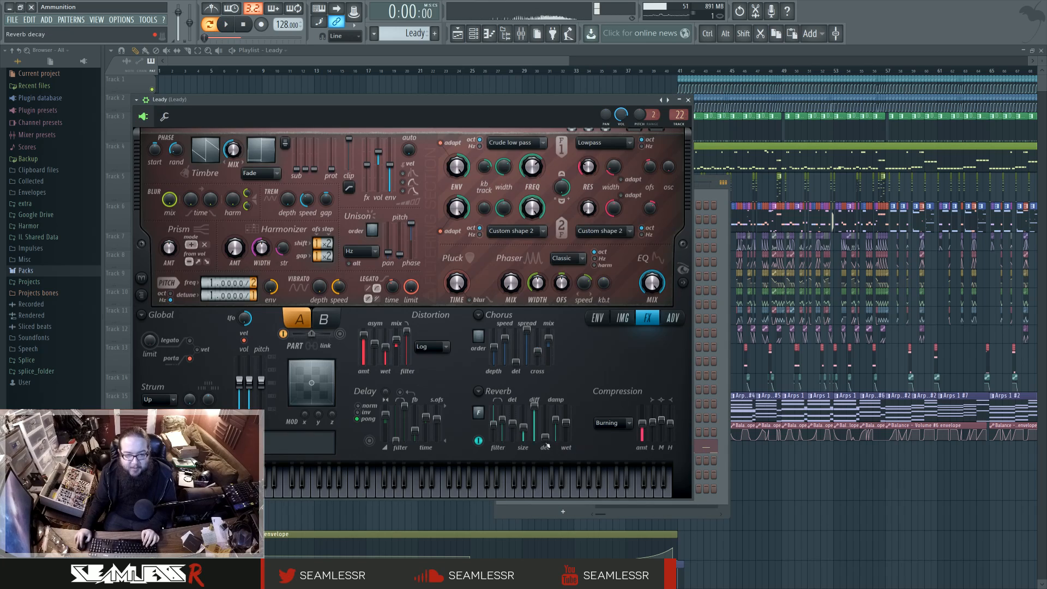
left_click(688, 100)
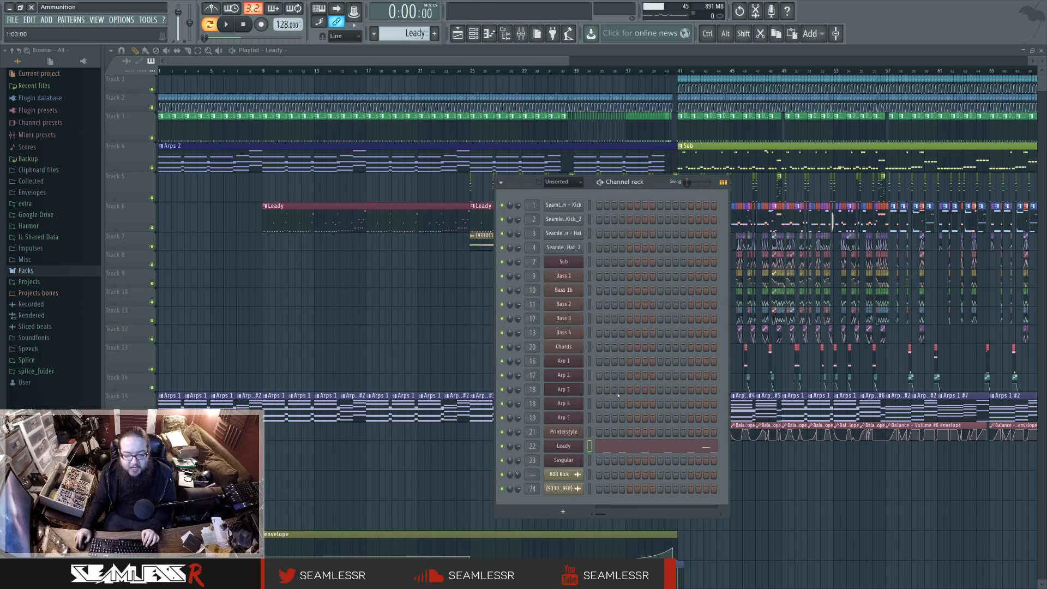
left_click(626, 450)
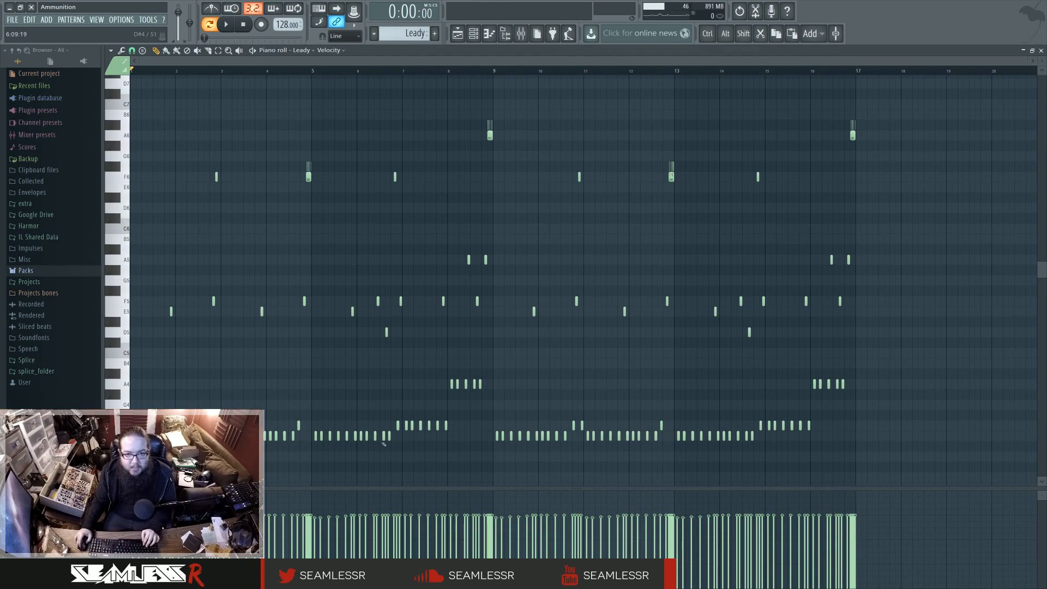
Step: Audition the stacked short notes at the end of bar 4 in the Leady piano roll
scroll(300, 214, "up", 6)
left_click(413, 70)
key("space")
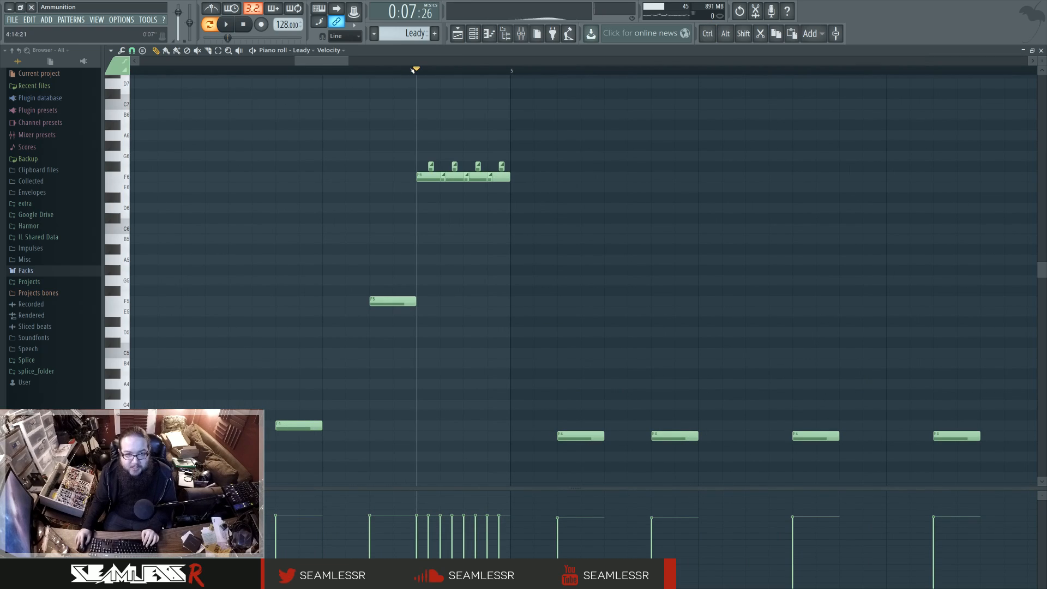
key("space")
scroll(461, 263, "down", 5)
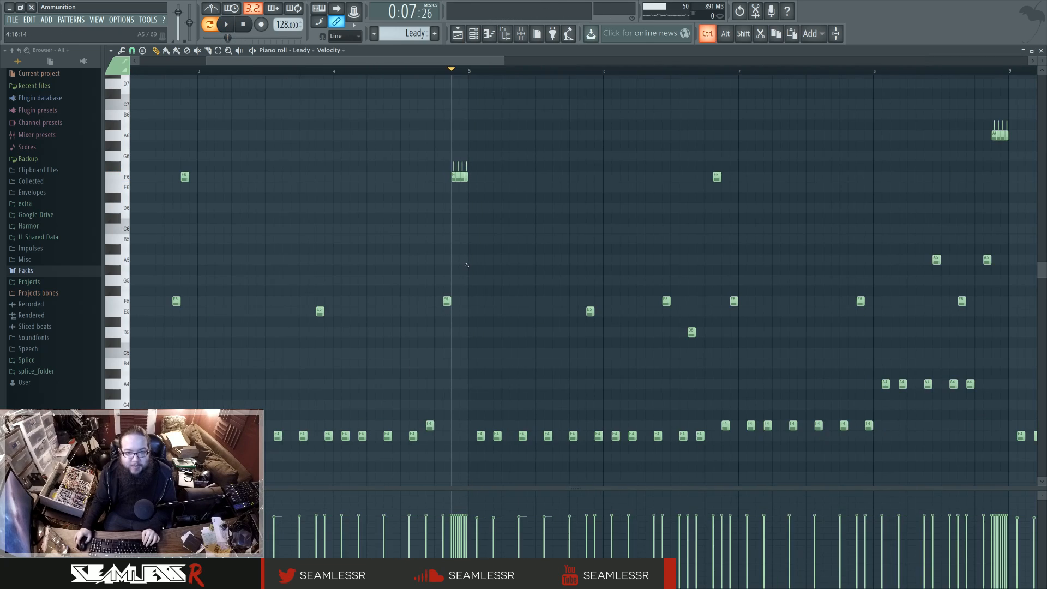
Step: Return to the playlist, highlight the arps clips on track 15 under the first drop and clear the selection
key("F5")
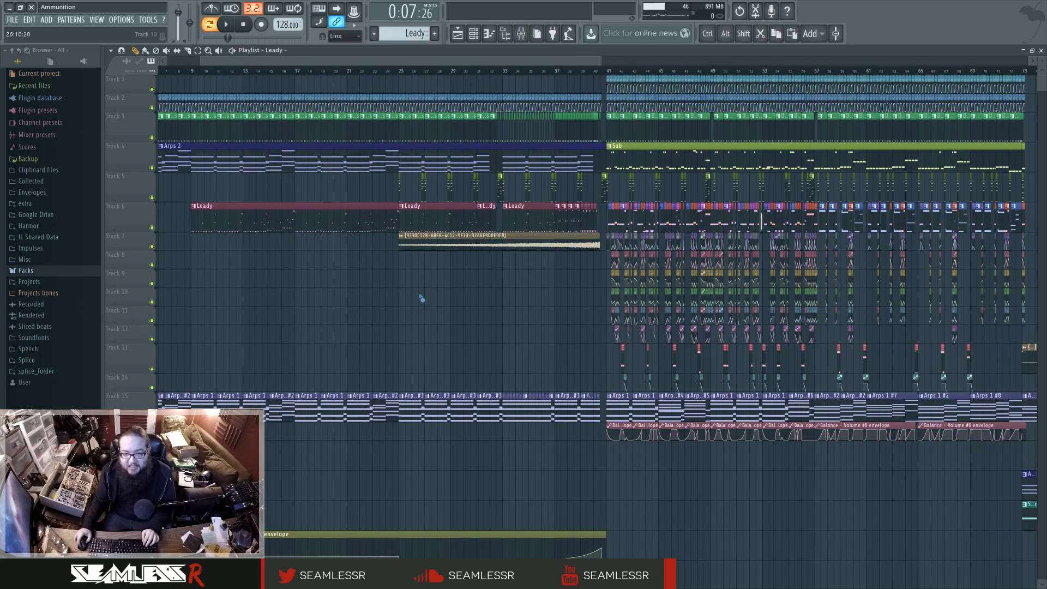
left_click_drag(220, 220, 597, 223)
scroll(513, 285, "down", 4)
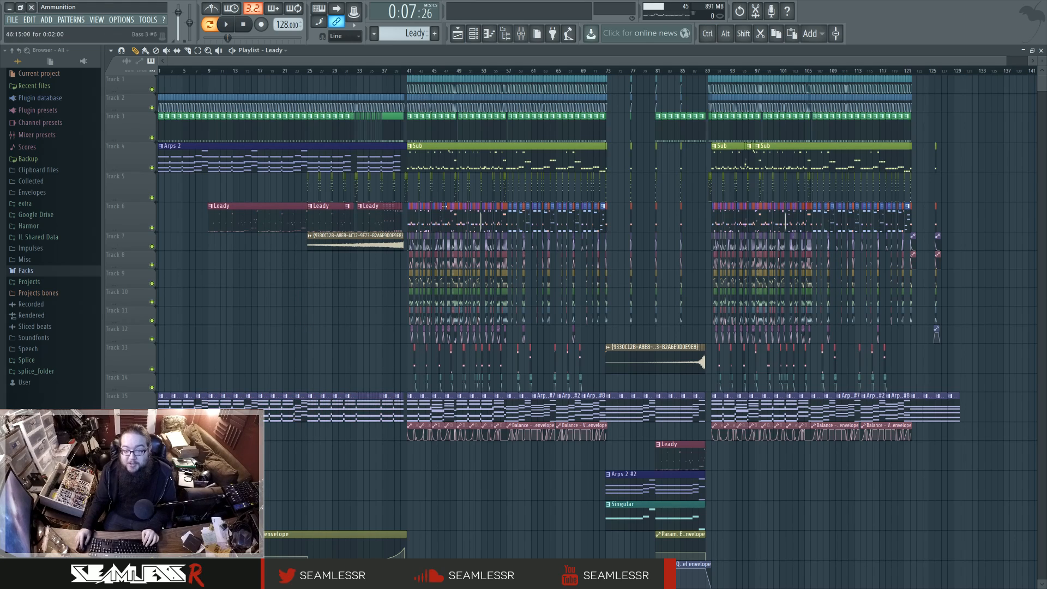
left_click_drag(413, 403, 590, 408)
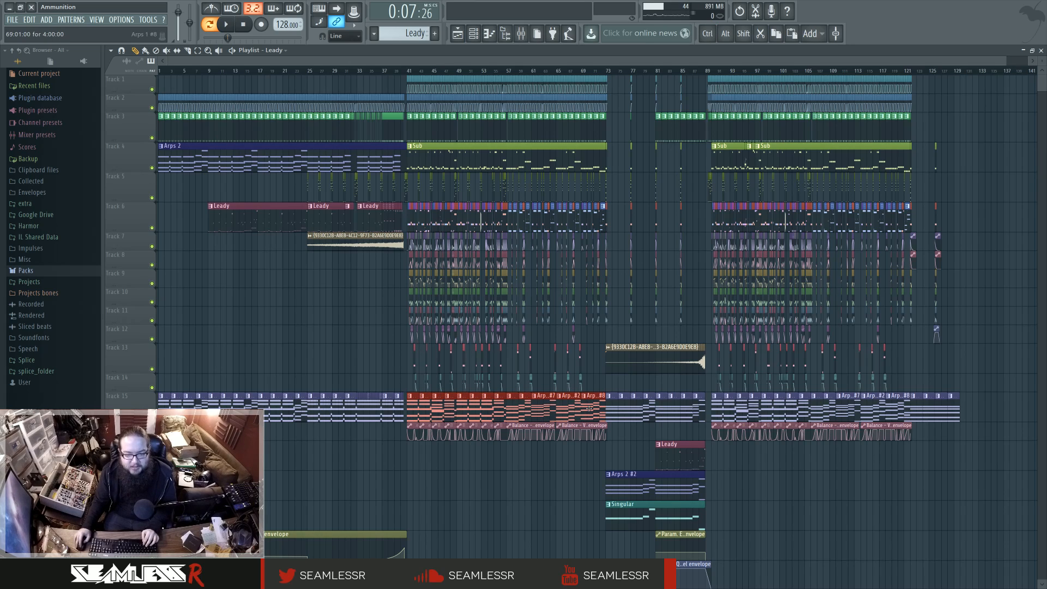
left_click(388, 480)
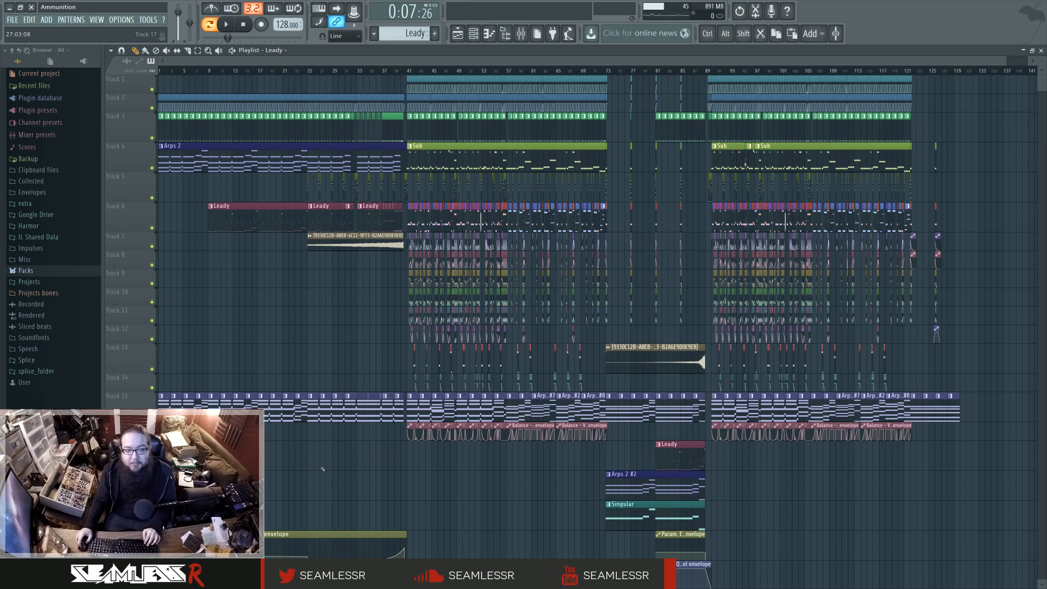
scroll(517, 335, "up", 4)
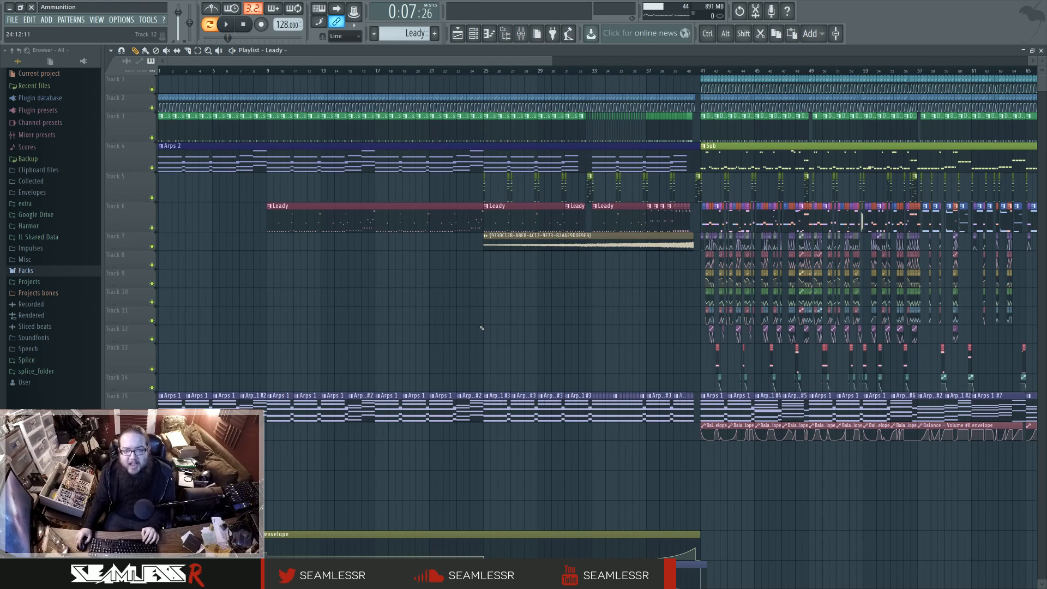
Step: Highlight bars 21 to 29 of the playlist timeline, and change the time selection to bars 9 to 25
left_click_drag(375, 69, 539, 80)
key("ctrl+d")
left_click(532, 72)
left_click_drag(376, 71, 538, 80)
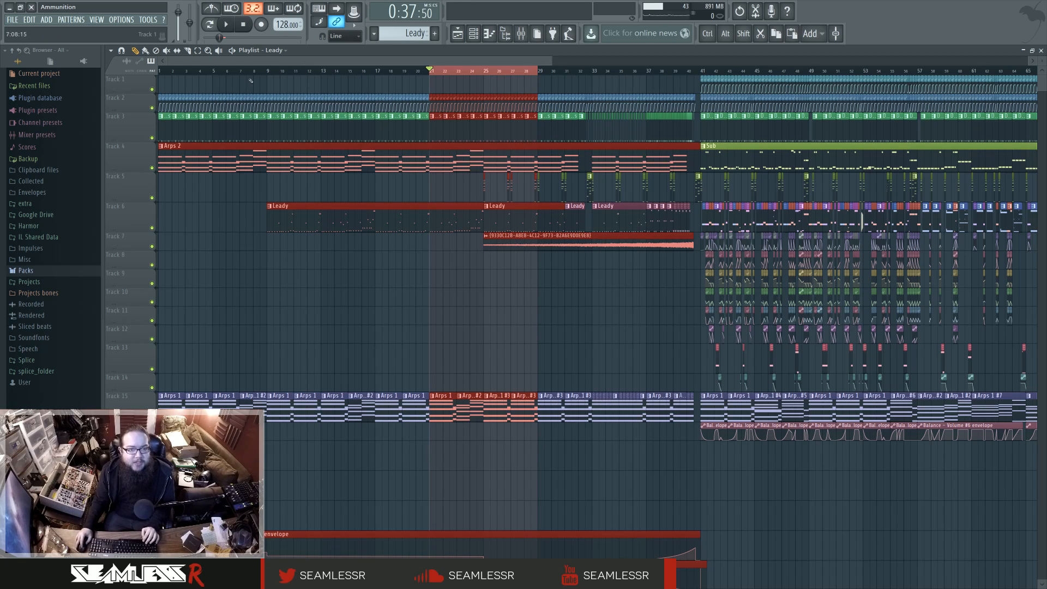
left_click_drag(268, 74, 159, 75)
left_click_drag(267, 75, 485, 81)
left_click(485, 83)
right_click(494, 85)
Step: Inspect the channel settings of the riser audio clip at bar 25, close them and clear the time selection
double_click(566, 240)
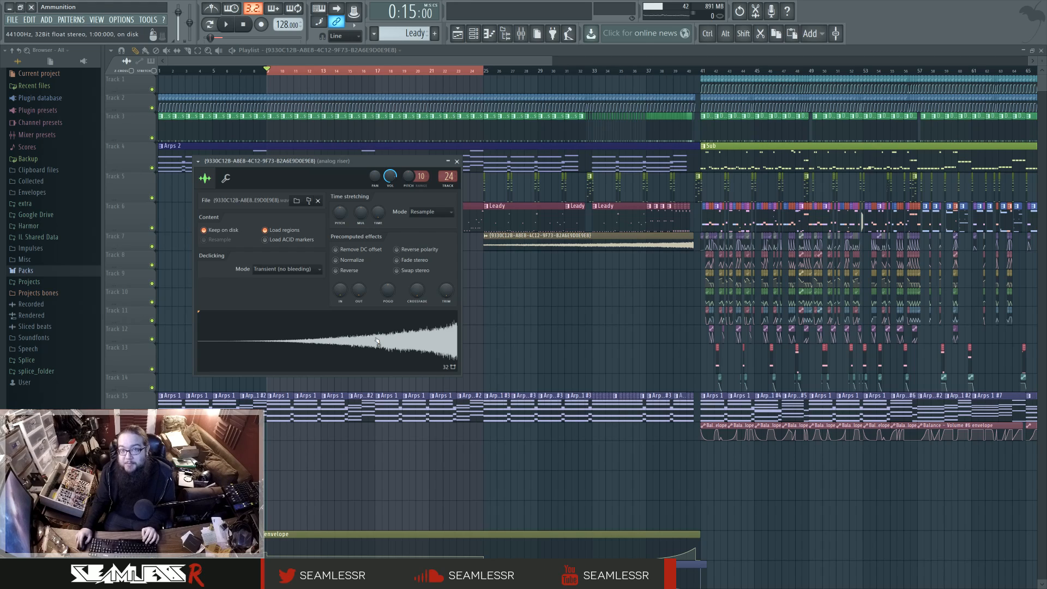
right_click(547, 309)
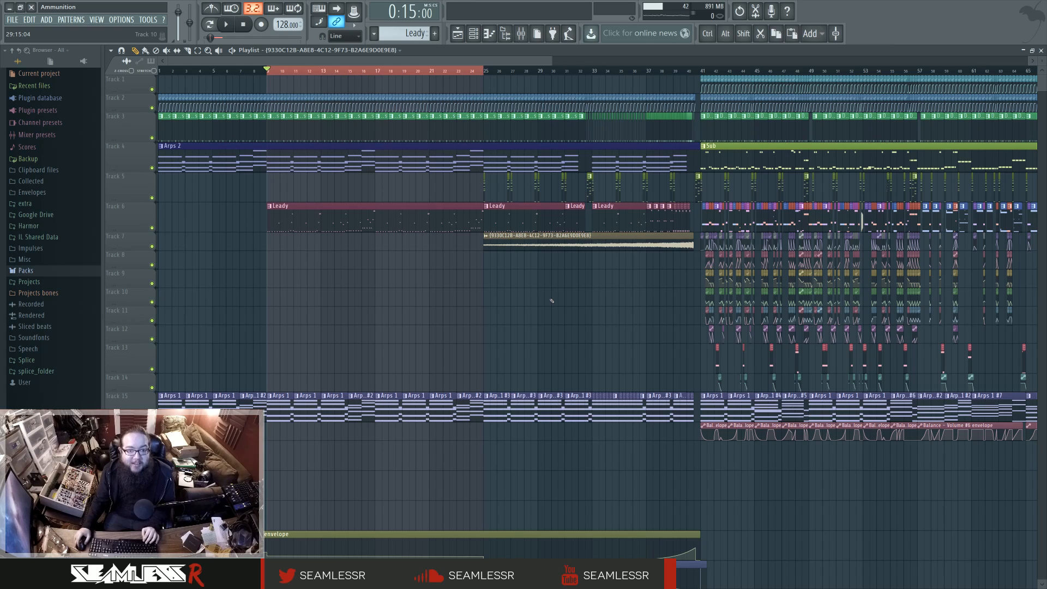
left_click(567, 291, "ctrl")
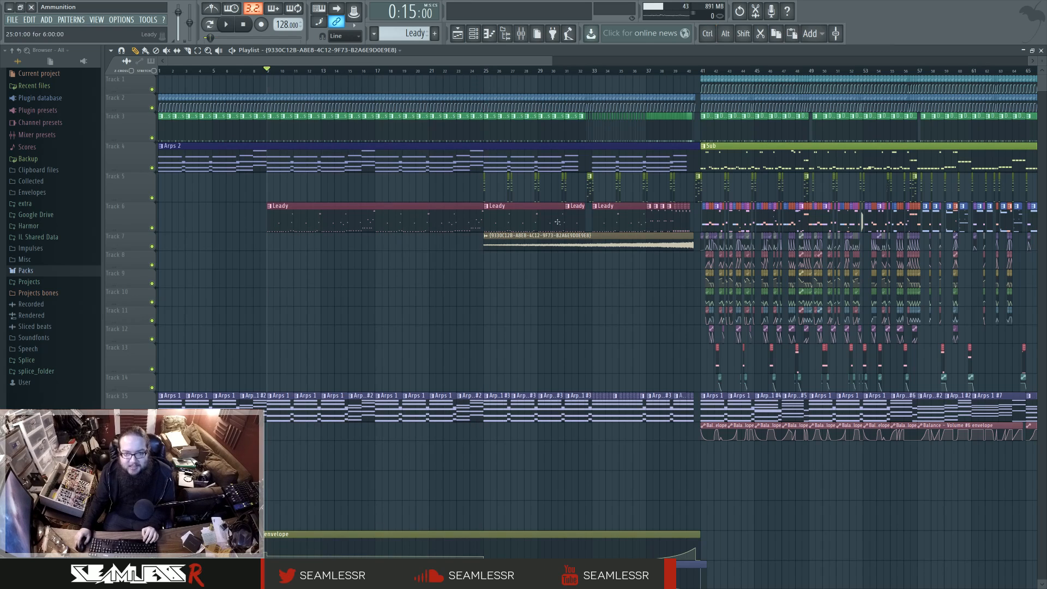
Step: Play the song from bar 25, where the riser clip starts
left_click_drag(586, 282, 510, 284)
scroll(510, 284, "left", 3)
left_click(484, 67)
scroll(568, 304, "down", 4)
scroll(568, 304, "up", 4)
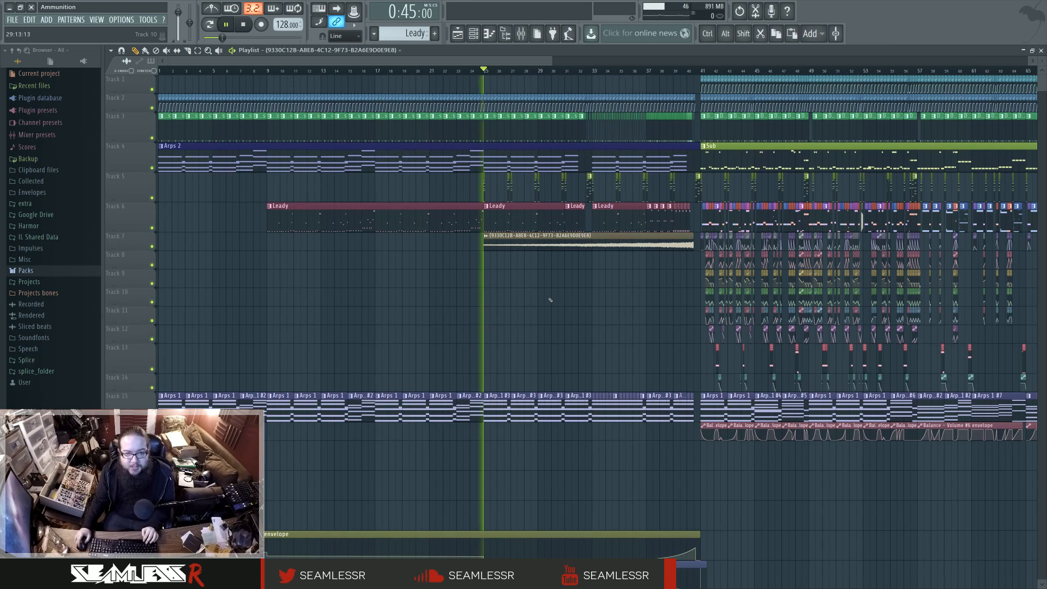
key("space")
scroll(550, 299, "up", 2)
Step: Bring up the mixer and solo the Chords track during playback
key("F9")
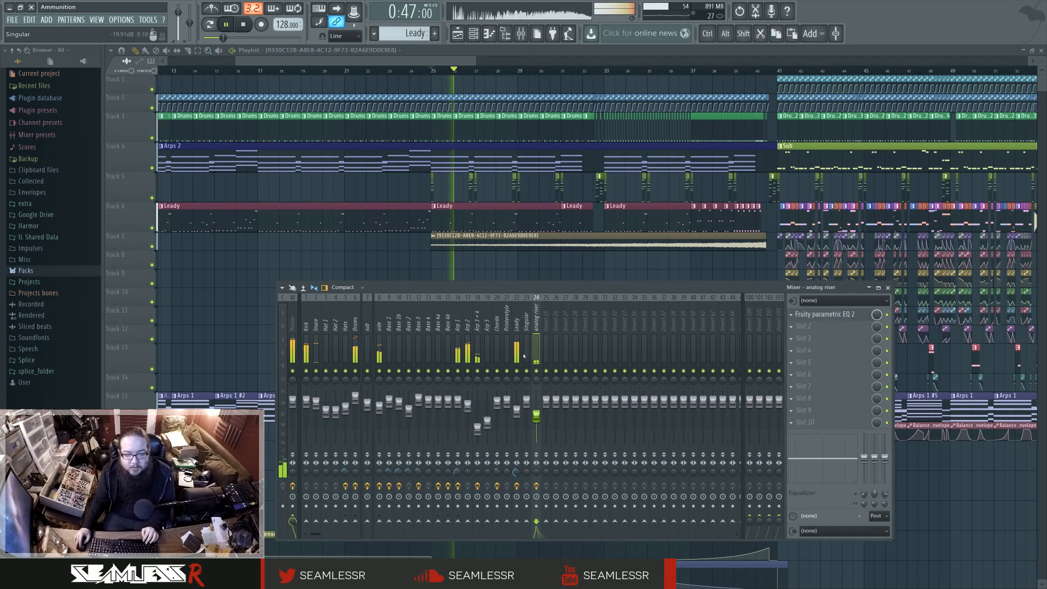
right_click(497, 372)
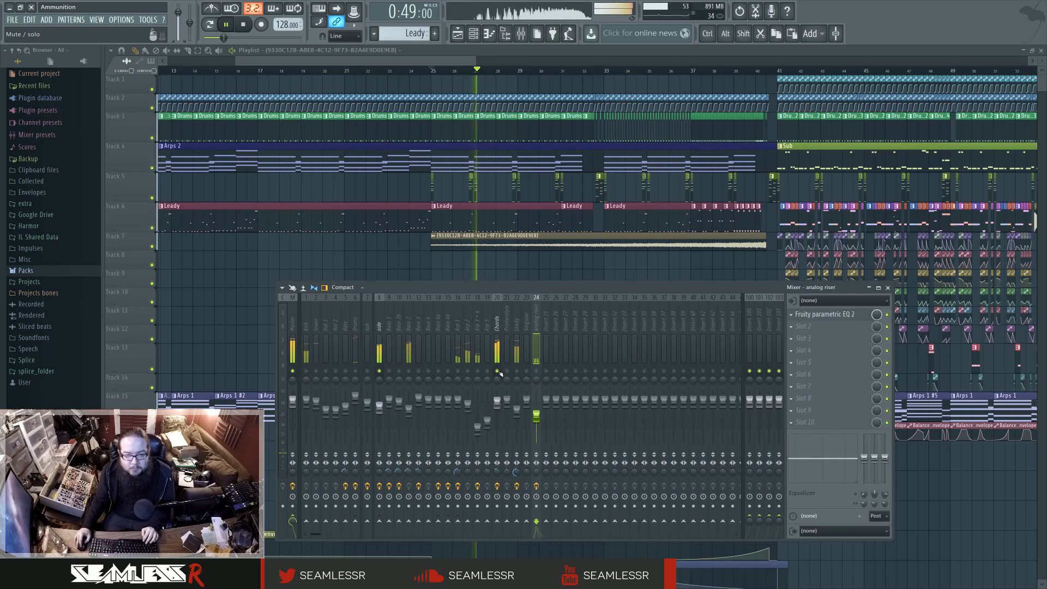
left_click(522, 37)
left_click(523, 37)
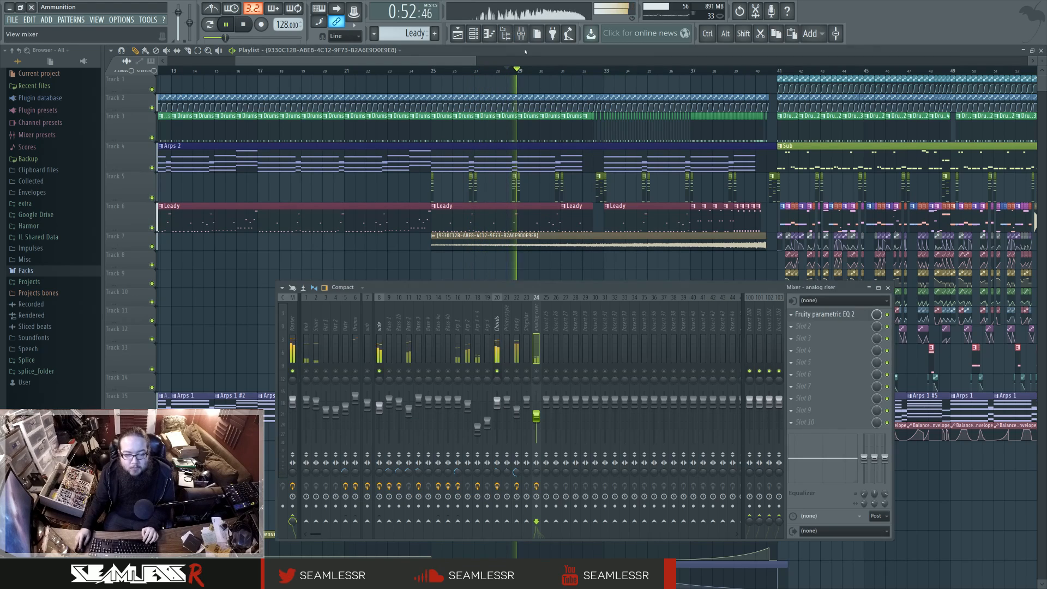
Step: Mute the side bus, resume playback and view the side bus's effects
key("space")
left_click(379, 371)
key("space")
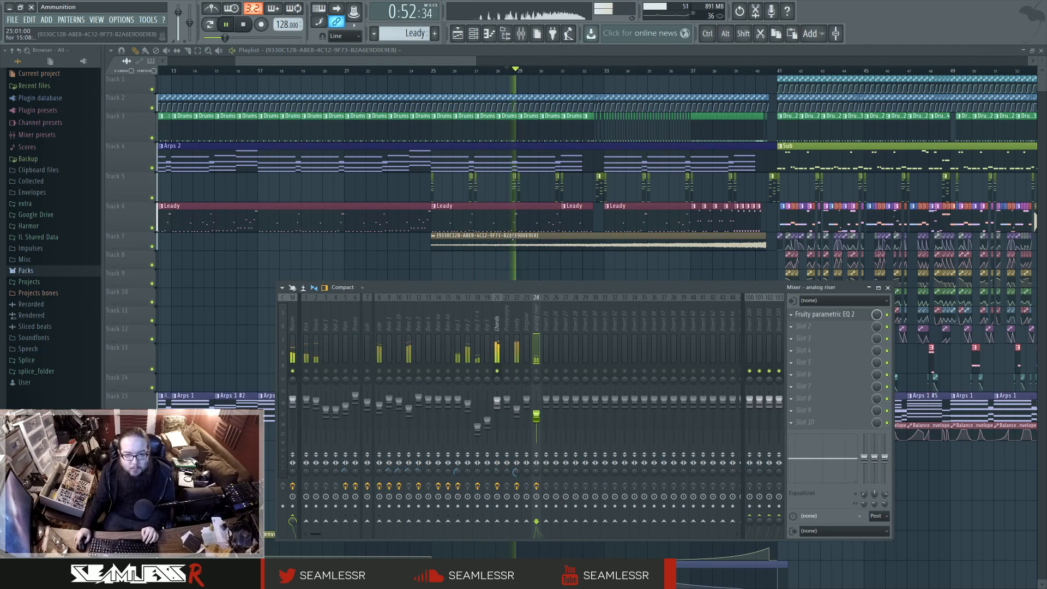
left_click(380, 336)
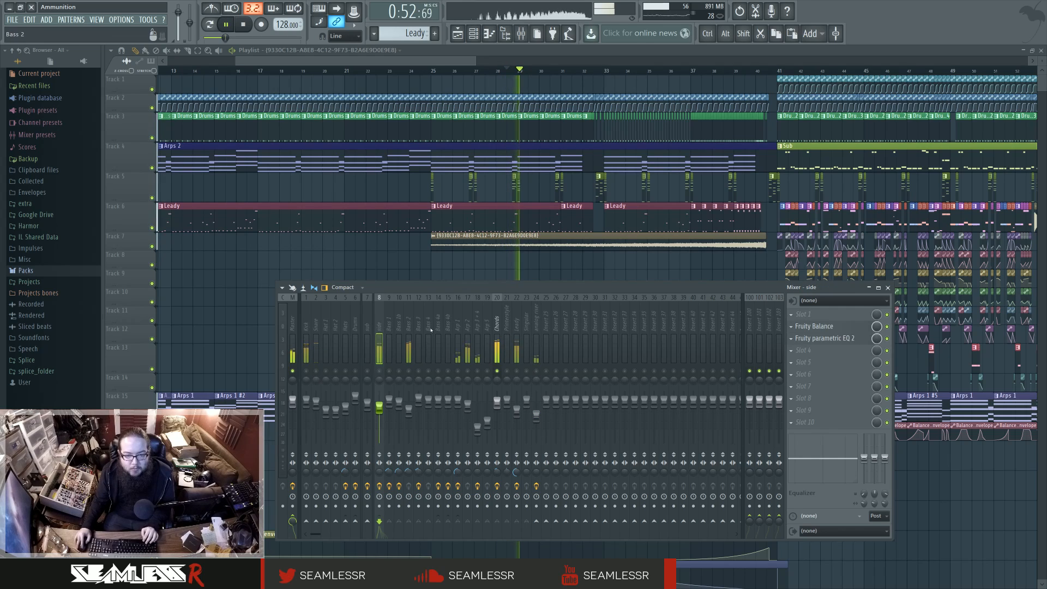
Step: View the Chords track's effects, re-enable the side bus and briefly replay the section
left_click(497, 337)
key("space")
left_click(380, 371)
left_click(379, 486)
key("space")
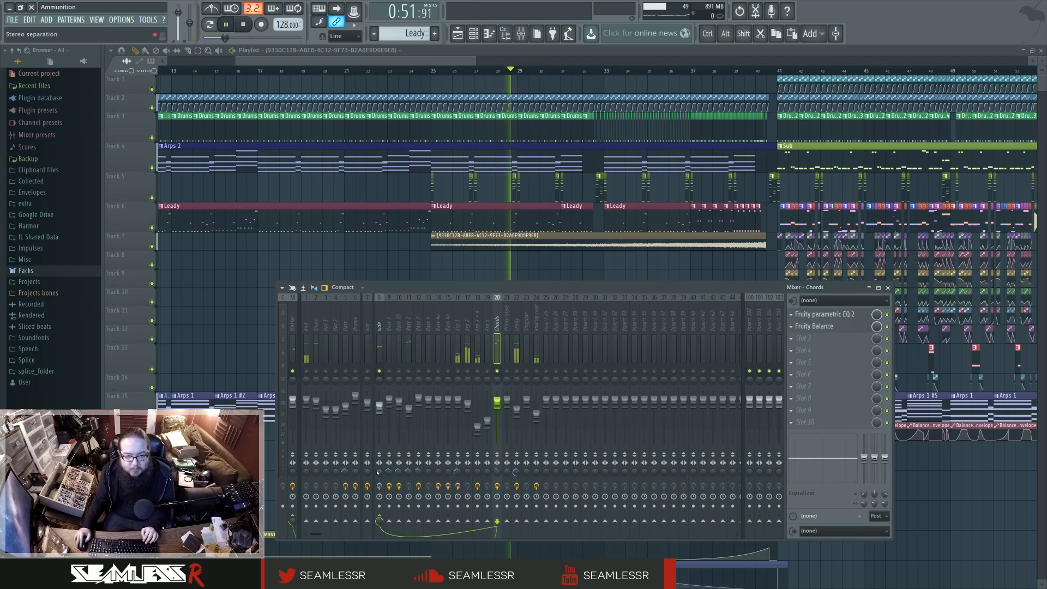
key("space")
Step: Open the chords and bass pattern from track 5 and inspect the Chords channel's Patcher map
key("F6")
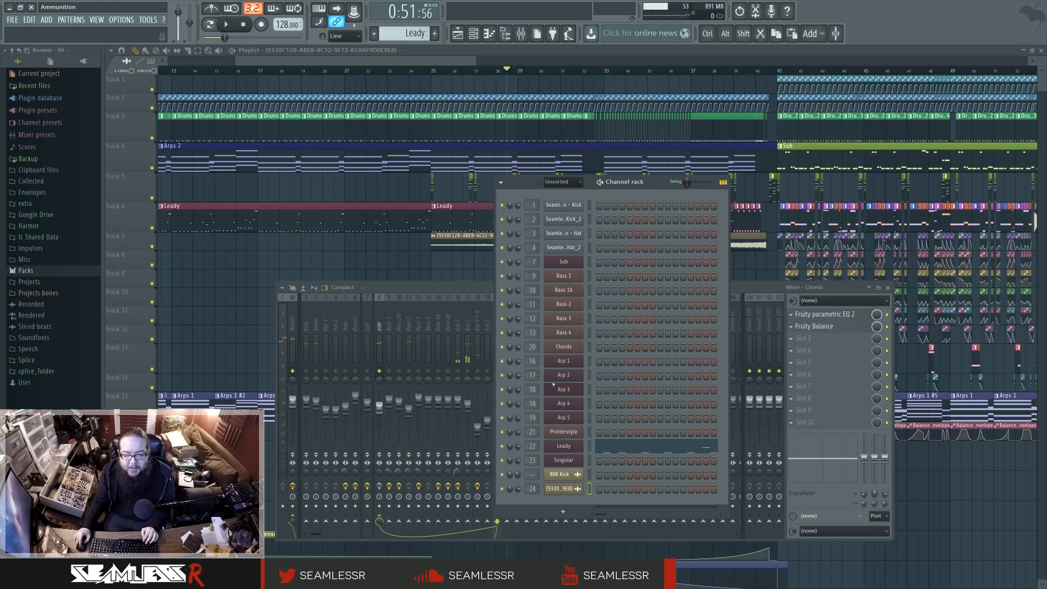
double_click(472, 181)
left_click(474, 34)
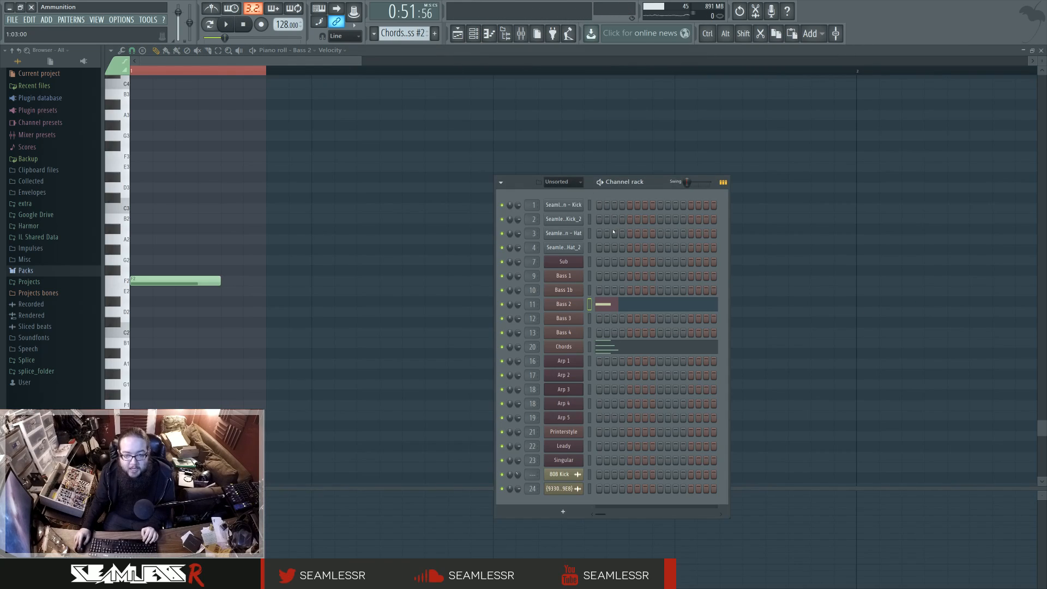
left_click(580, 347)
left_click_drag(408, 163, 658, 165)
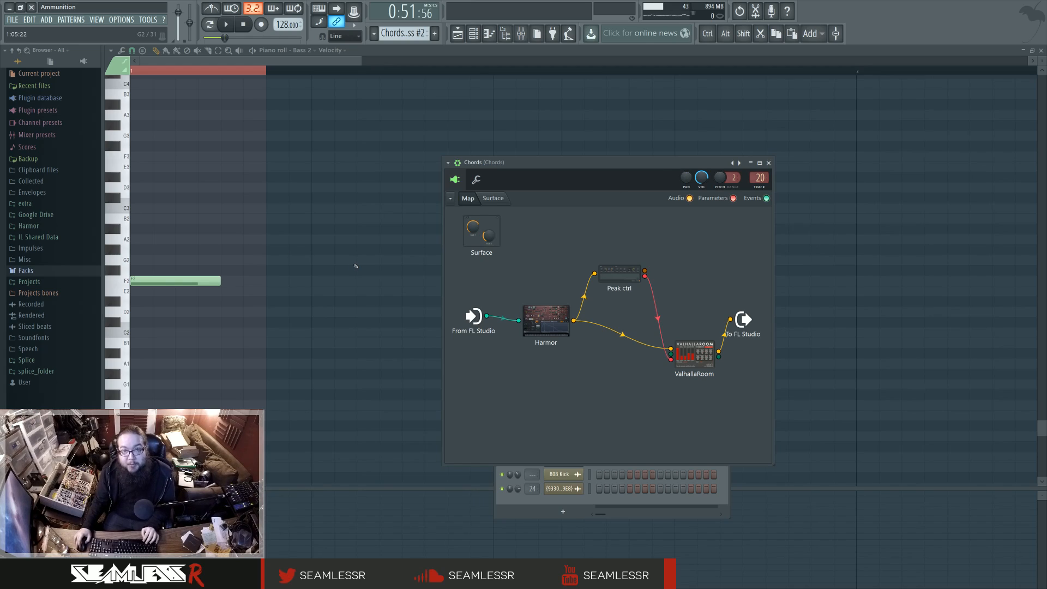
Step: Open the Chords channel's notes in the piano roll and reopen its Patcher map
left_click(458, 34)
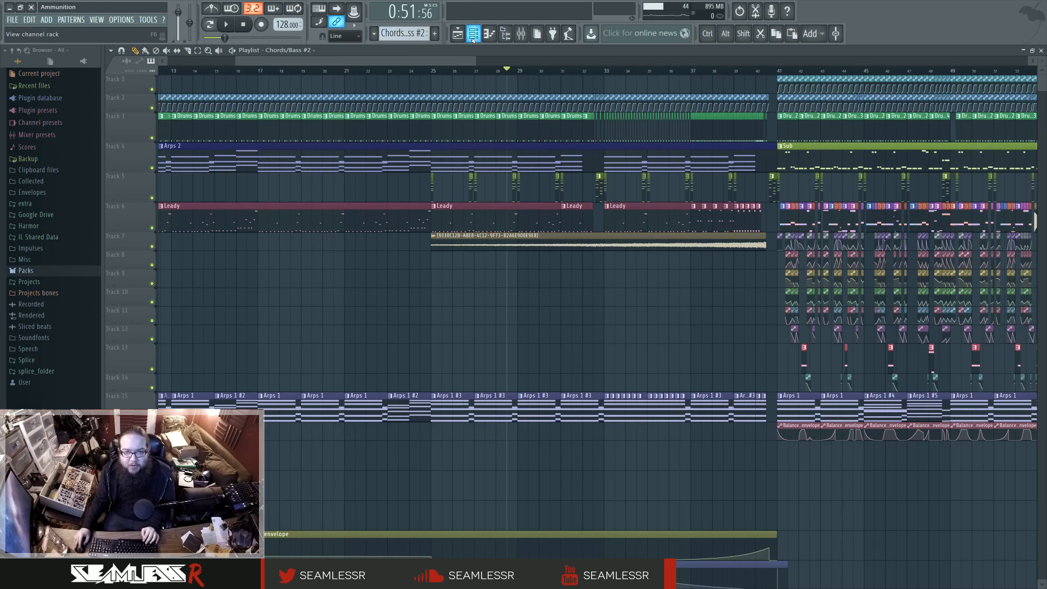
left_click(474, 36)
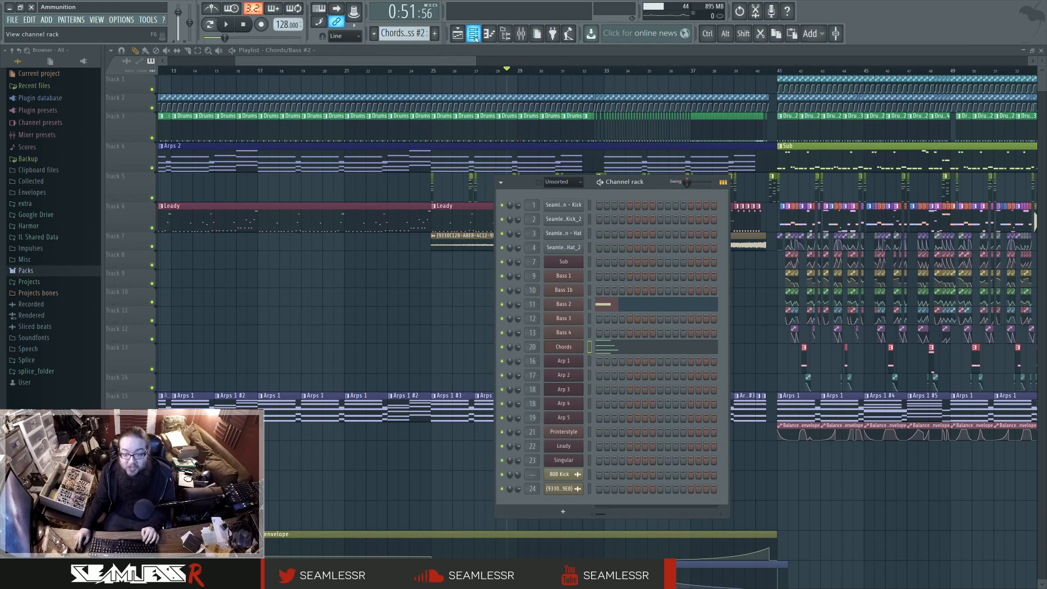
left_click(618, 347)
key("F6")
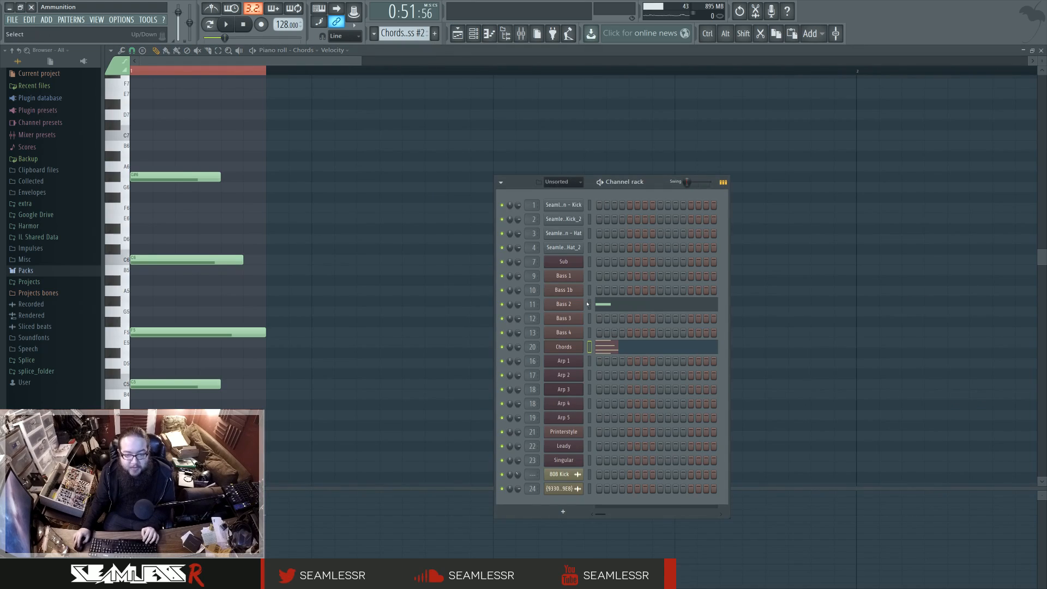
left_click(574, 351)
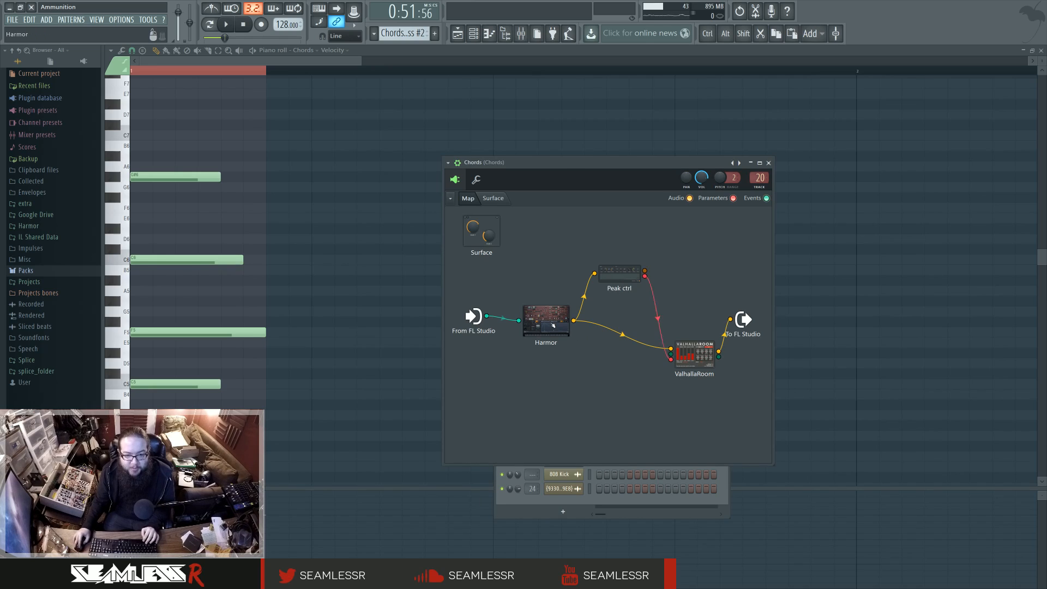
Step: Glance at Harmor inside the Chords Patcher map, and briefly start and stop playback
left_click(553, 326)
left_click(656, 124)
key("space")
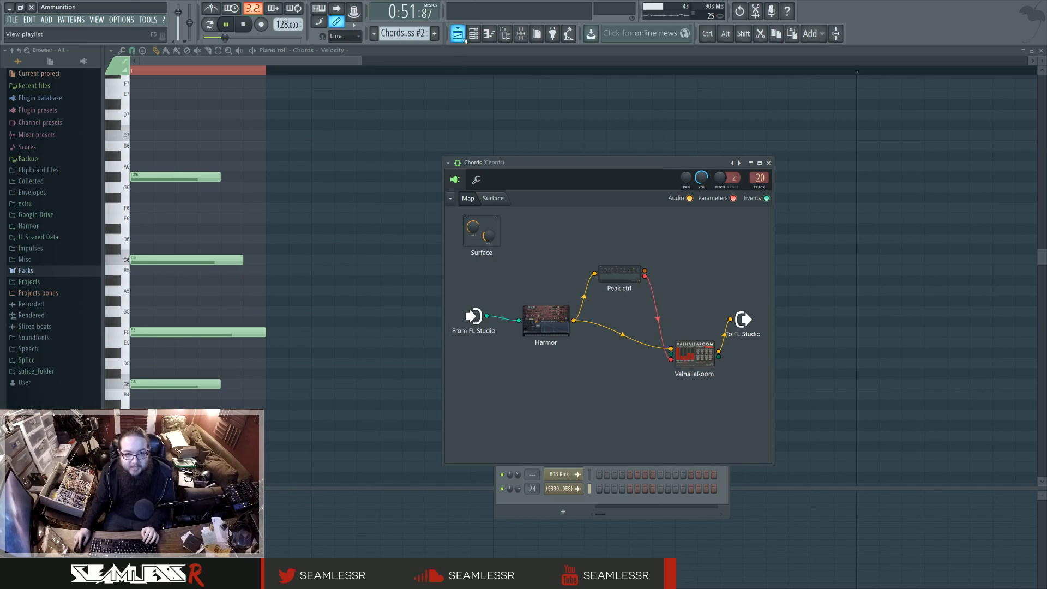
left_click(458, 34)
key("space")
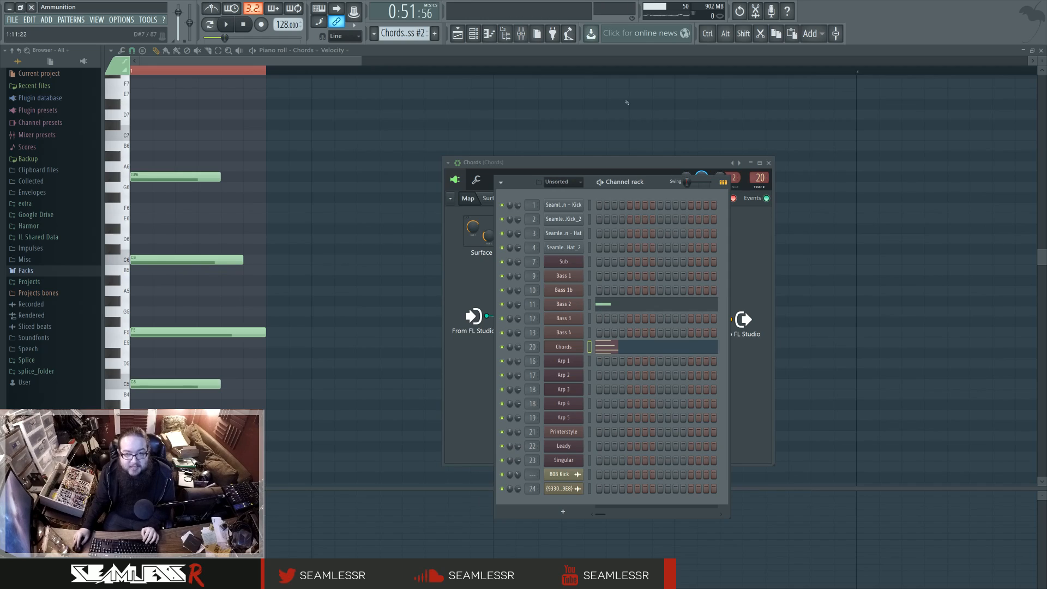
Step: Play the song from the drop at bar 41 and solo Bass 2 together with Chords and side in the mixer
key("F5")
left_click(782, 71)
key("space")
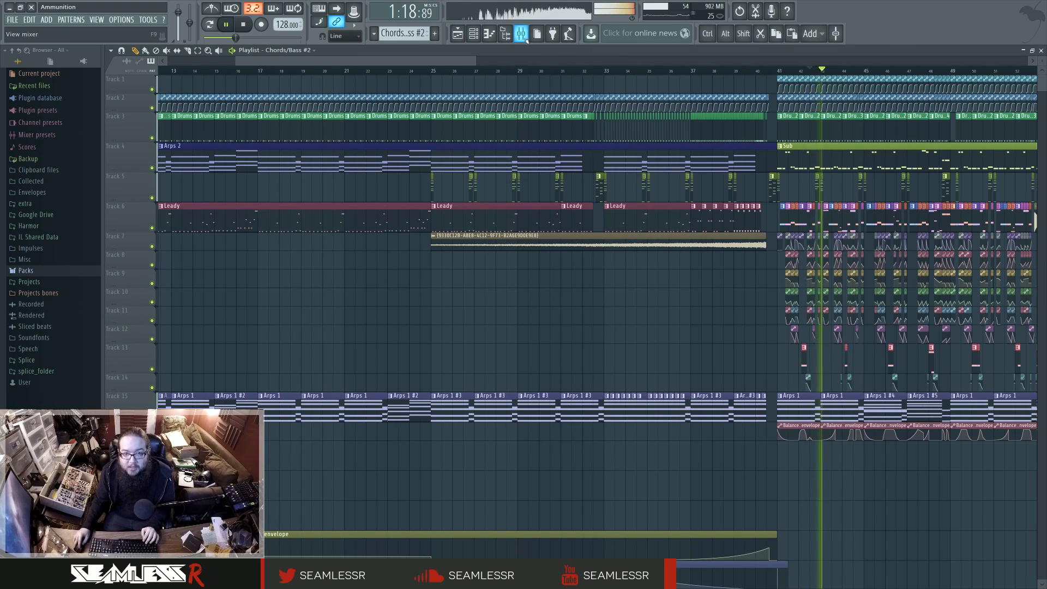
key("F9")
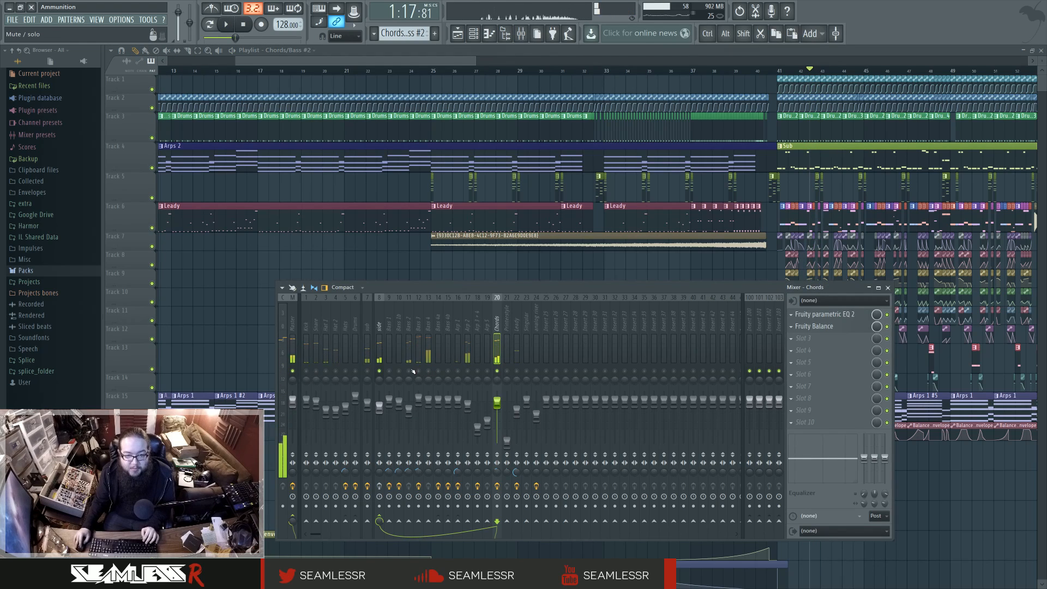
key("space")
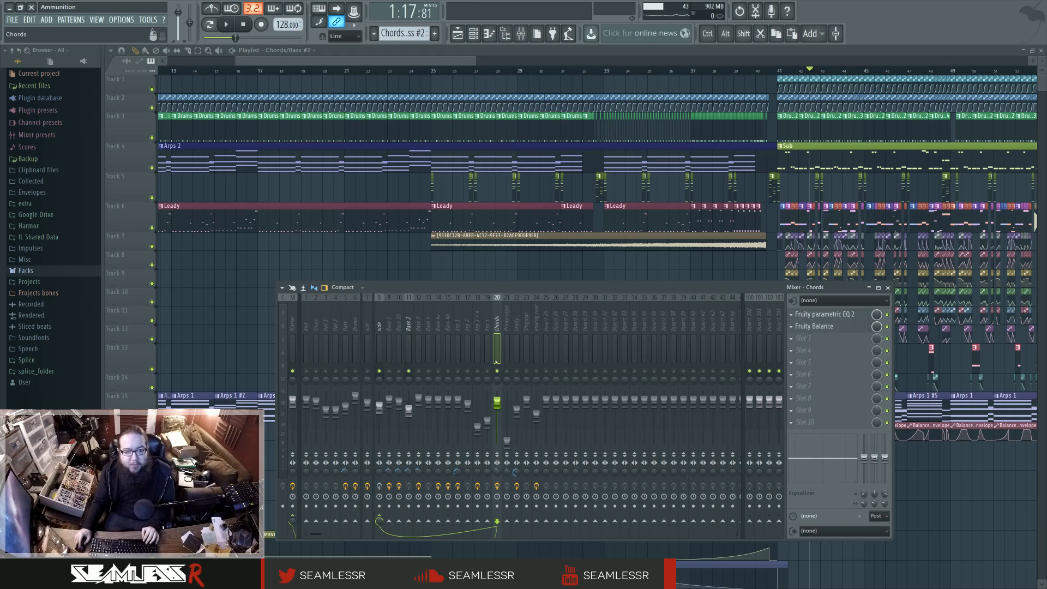
Step: Compare the drop's bass with the Chords track muted and enabled, stop playback and close the mixer
key("space")
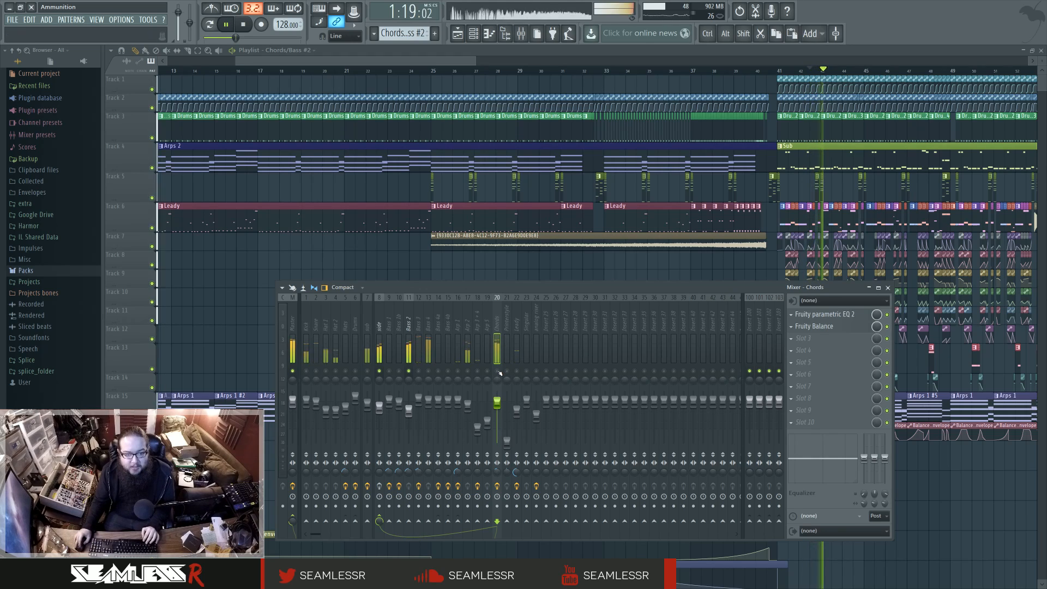
key("space")
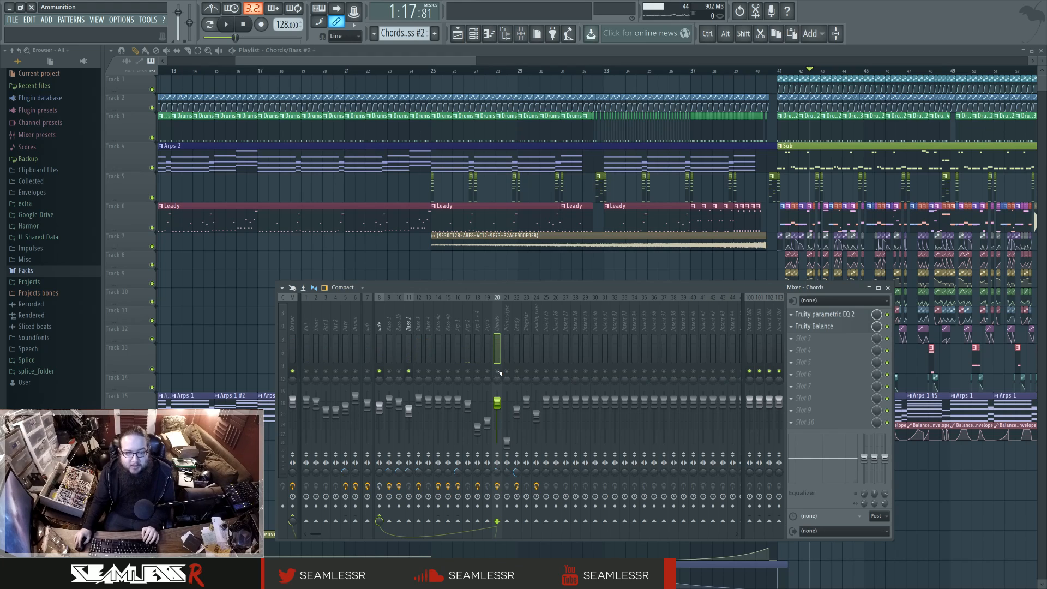
key("space")
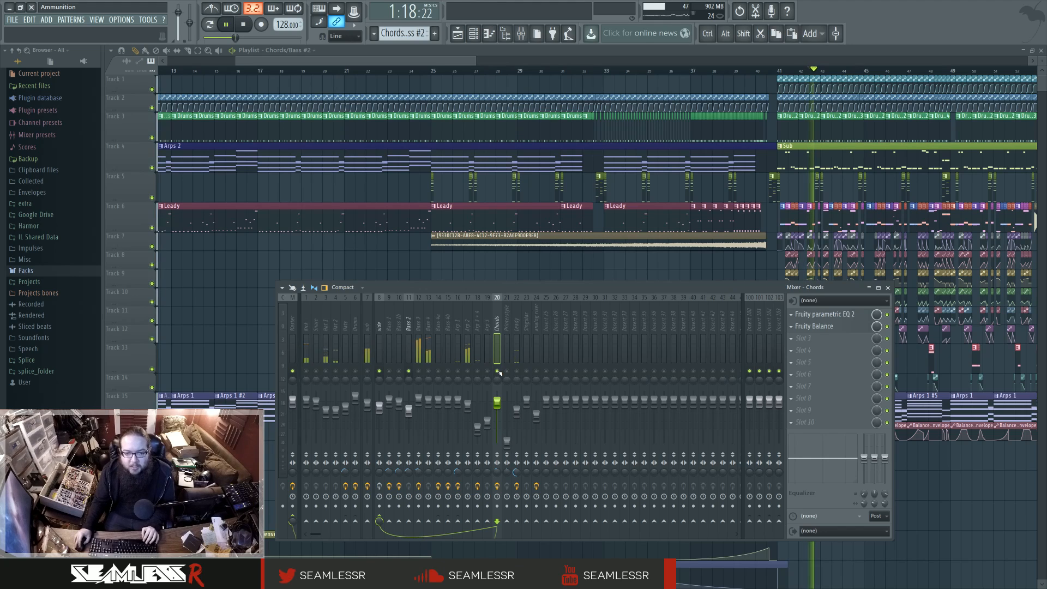
key("space")
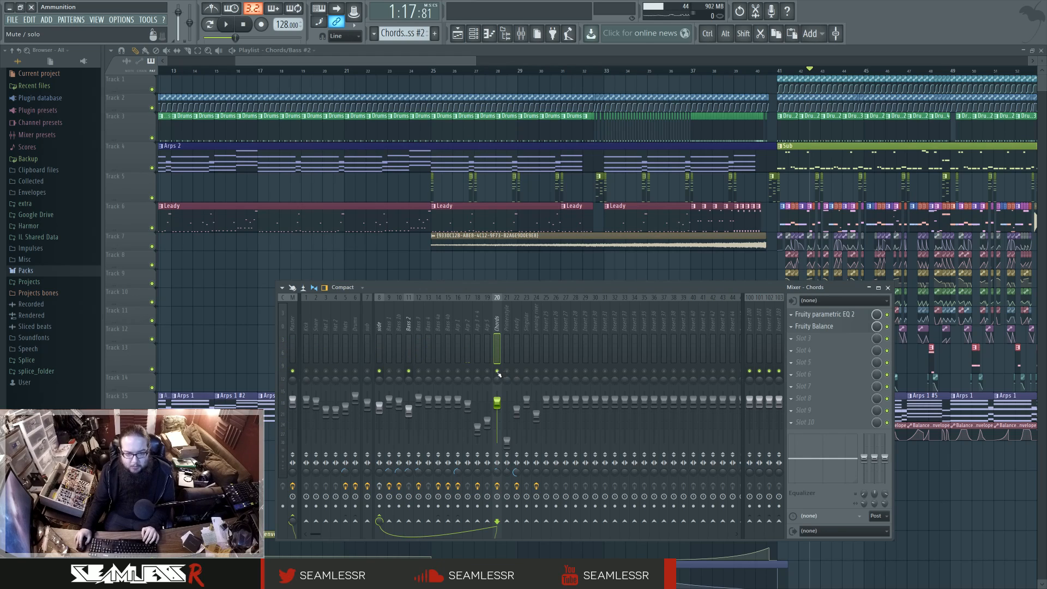
key("F9")
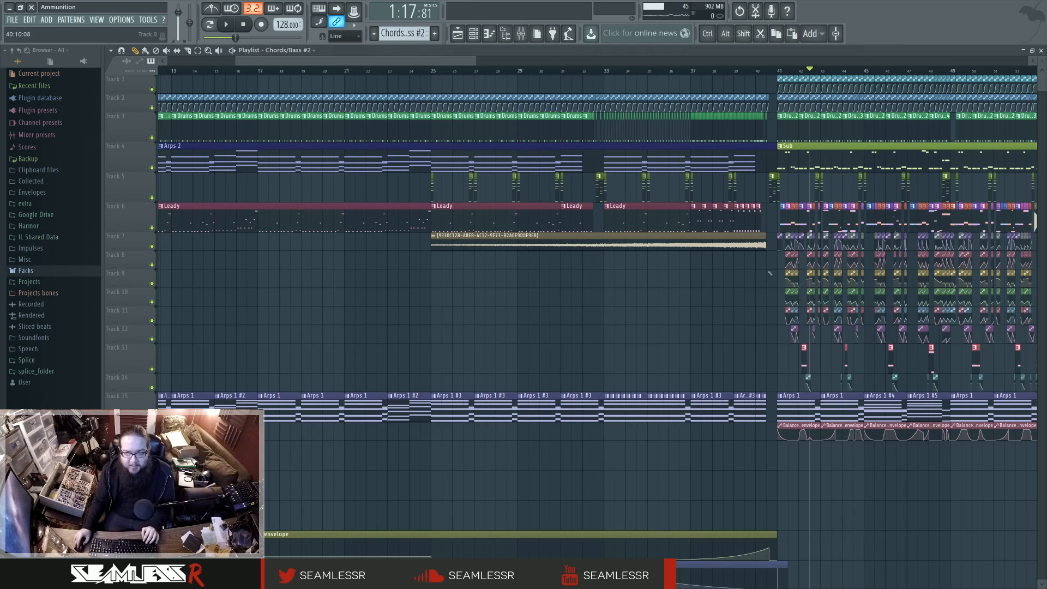
Step: Play the song from just before the drop at bar 41
scroll(873, 294, "up", 3)
scroll(637, 338, "down", 1)
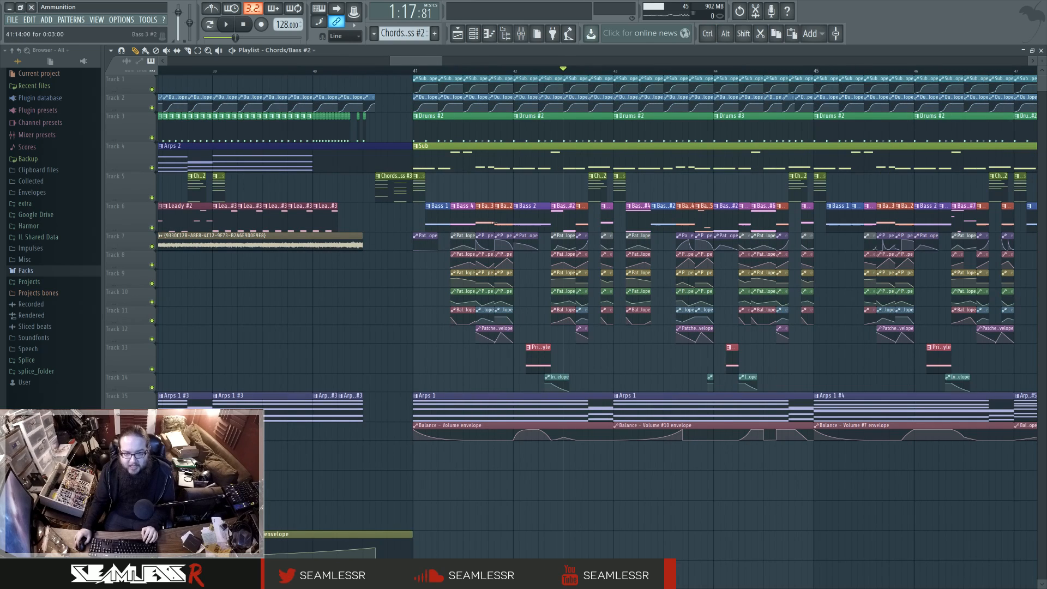
left_click(369, 71)
key("space")
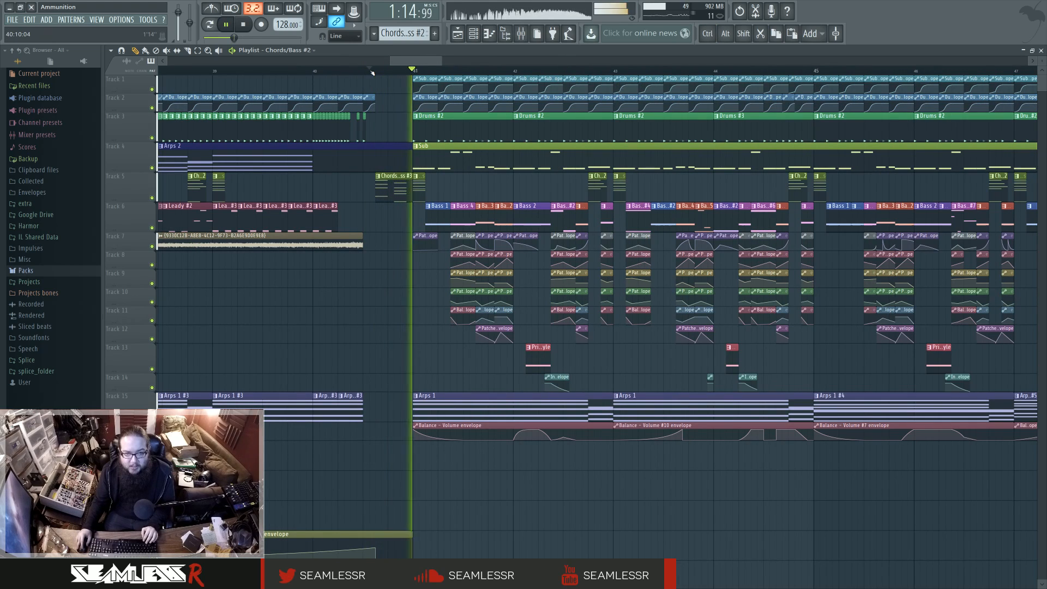
Step: Move the play position into bar 48, play the bass turnaround into bar 49, and stop playback
scroll(421, 189, "down", 3)
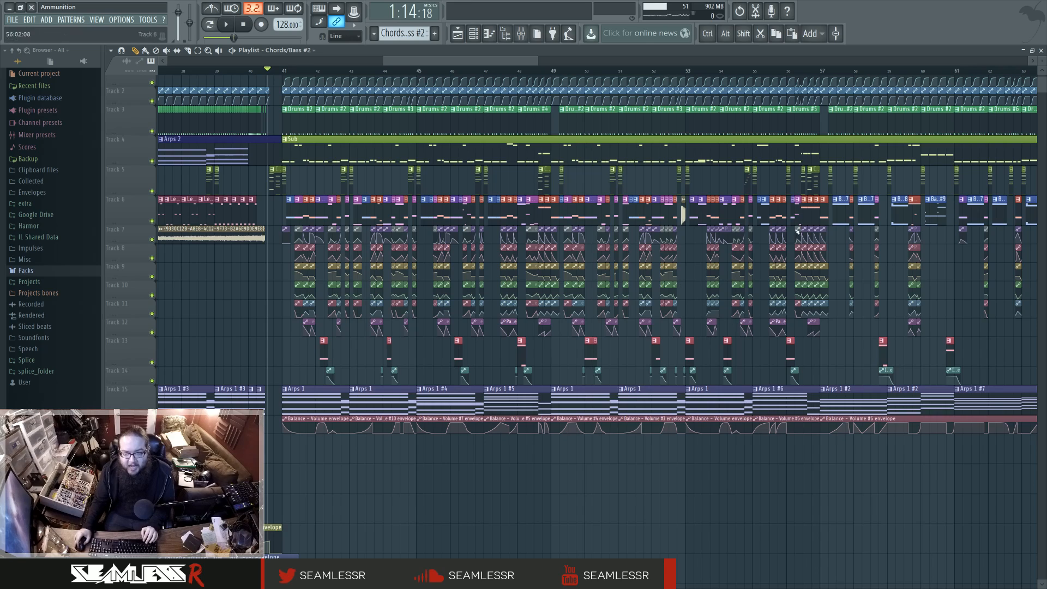
left_click(787, 71)
mouse_move(786, 71)
left_mouse_down()
mouse_move(527, 76)
mouse_move(744, 91)
mouse_move(517, 76)
mouse_move(525, 76)
left_mouse_up()
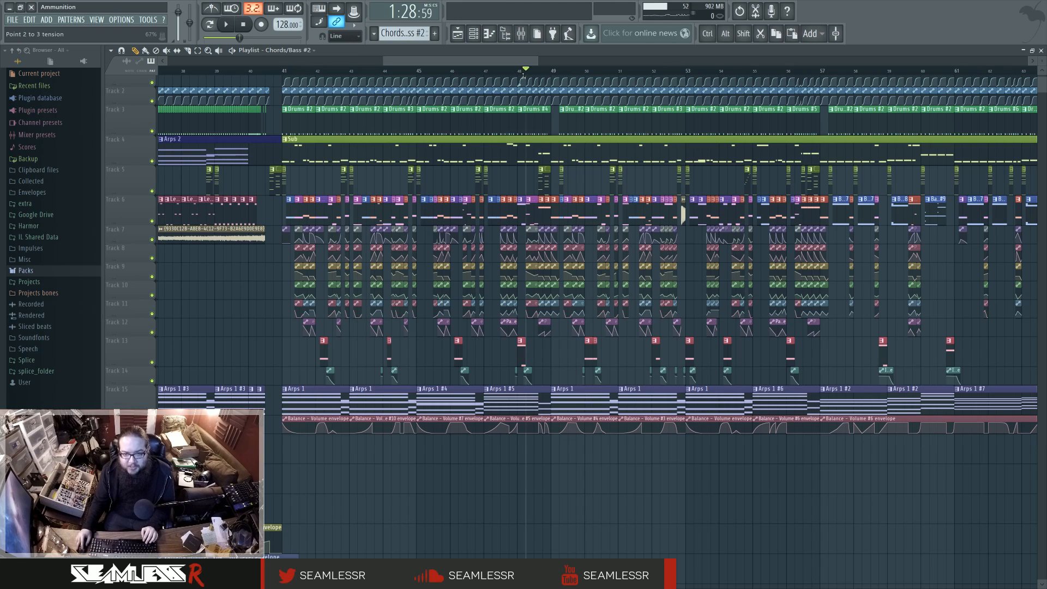
left_click(520, 33)
key("F9")
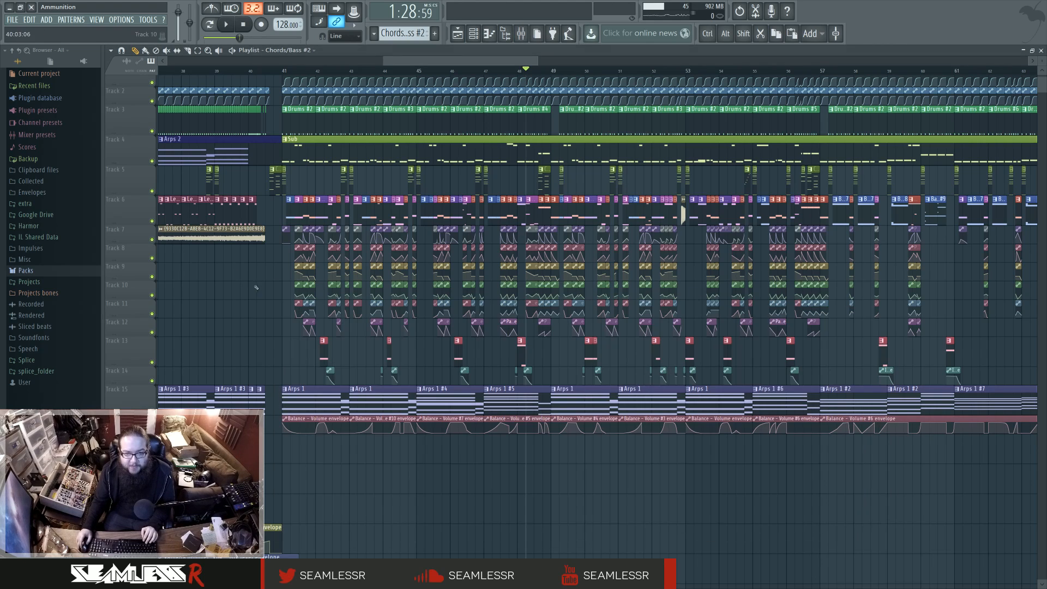
scroll(545, 352, "up", 4)
key("space")
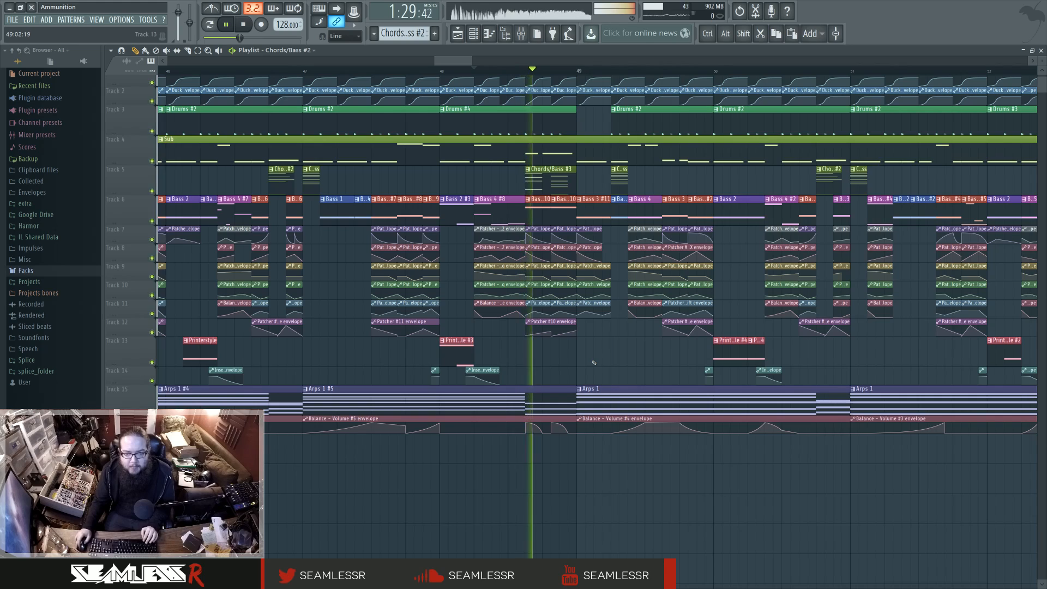
key("space")
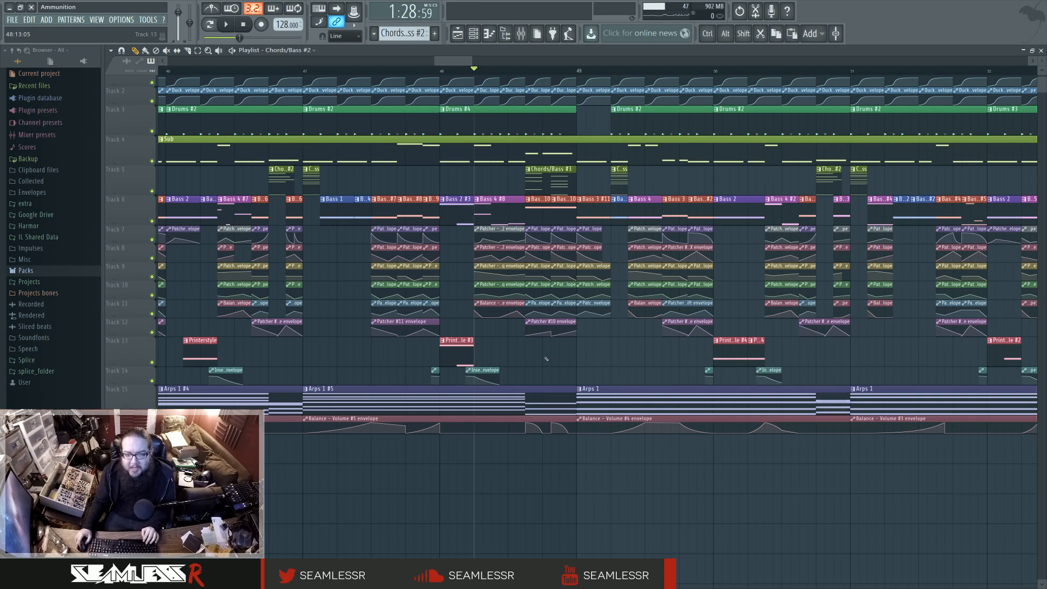
Step: Audition the drop from the Chords/Bass clip near the end of bar 46 through bar 50, and stop playback
left_click(271, 71)
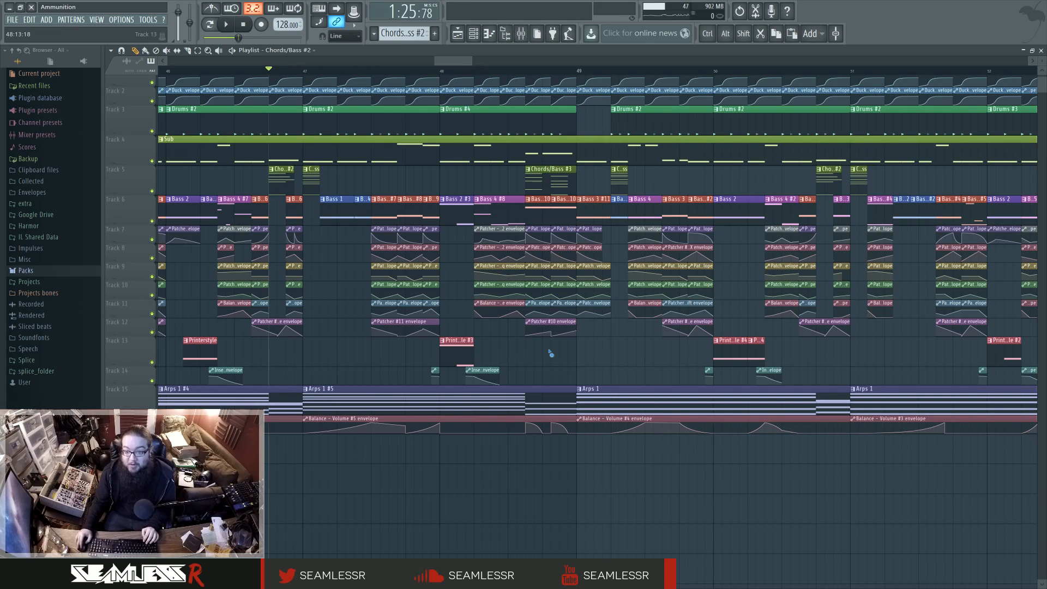
key("space")
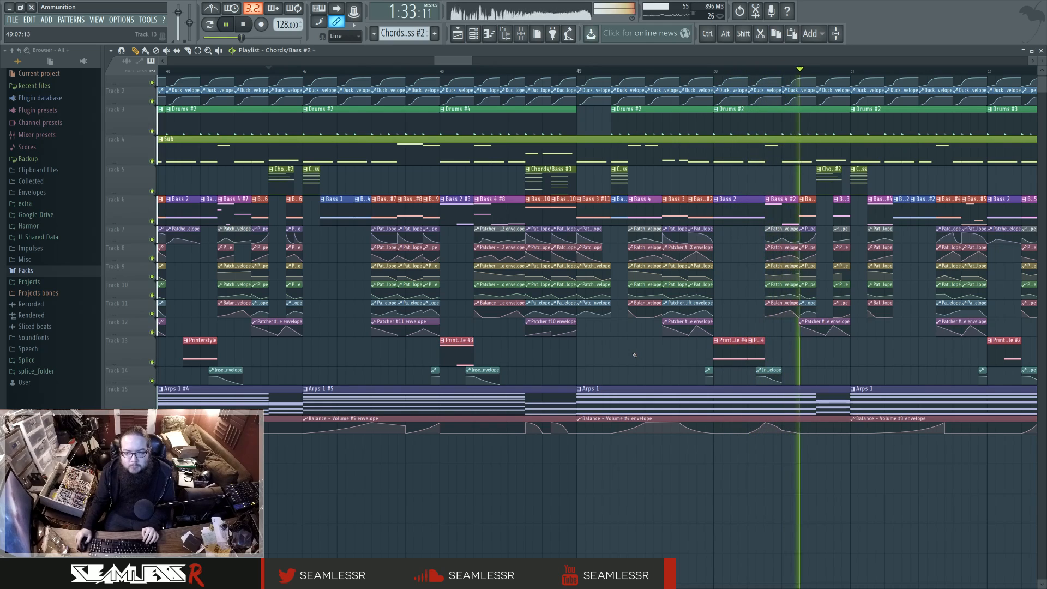
key("space")
Step: Open the Chords/Bass #4 clip at the end of bar 54, audition it briefly in pattern mode, and return to the playlist
scroll(639, 358, "down", 5)
scroll(789, 327, "up", 4)
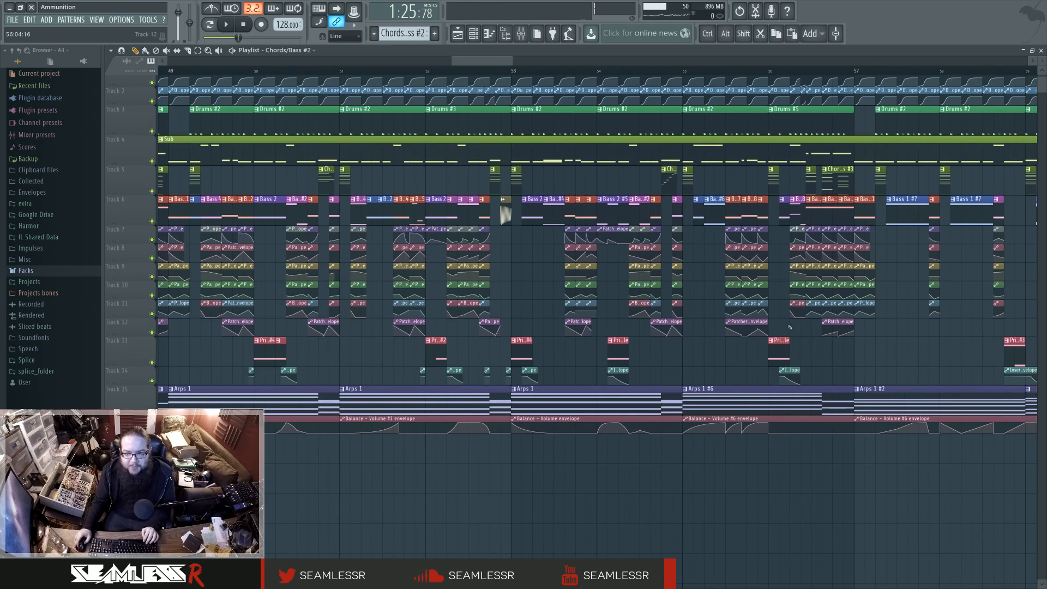
left_click_drag(745, 329, 572, 349)
scroll(671, 363, "down", 3)
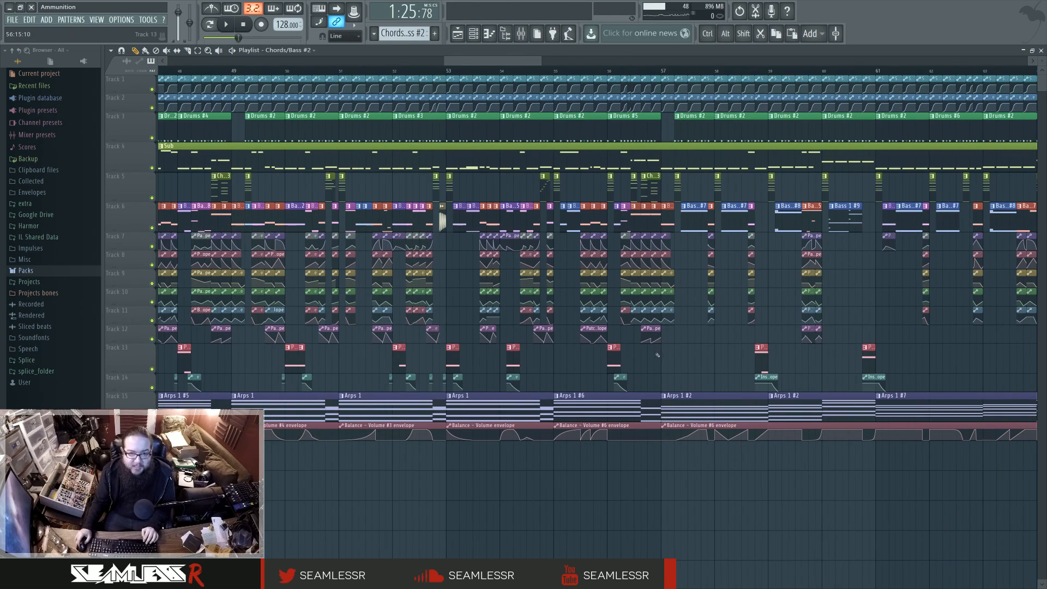
scroll(671, 364, "down", 1)
scroll(567, 208, "up", 4)
double_click(588, 193)
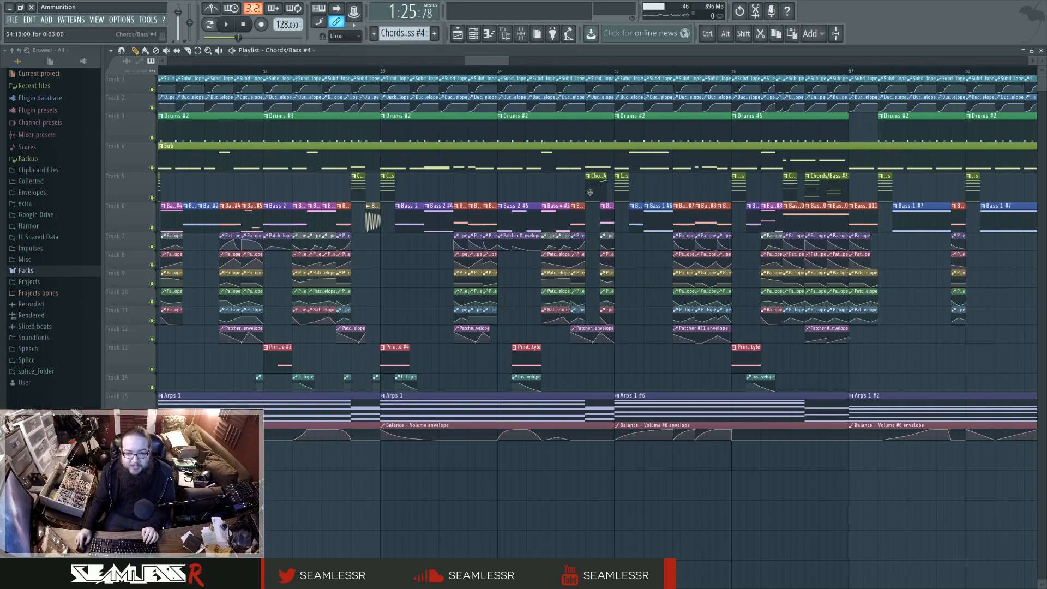
left_click(210, 24)
key("space")
key("space")
left_click(458, 34)
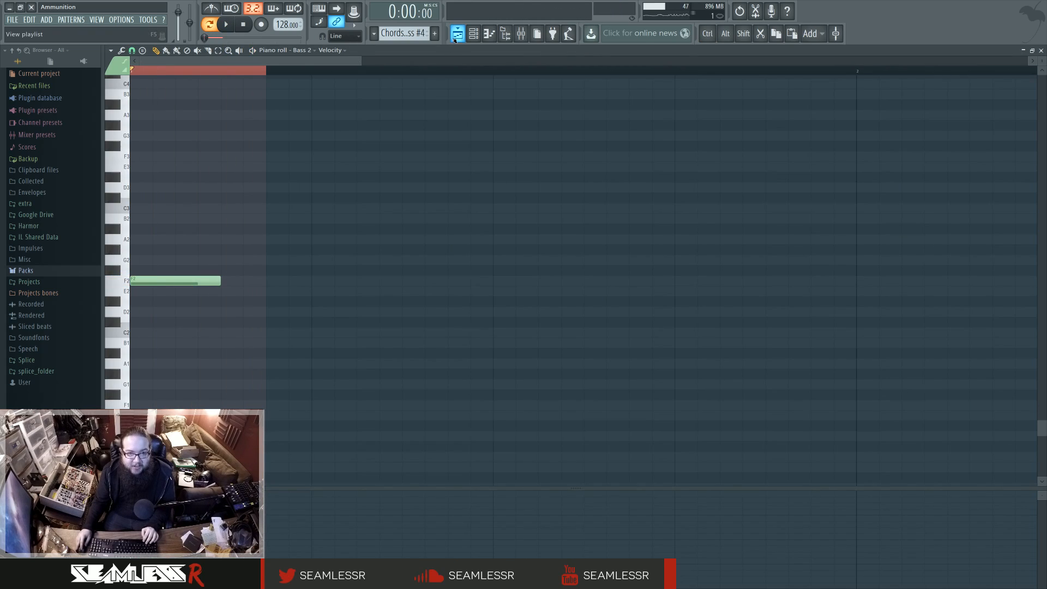
Step: Play the song from the middle of bar 54 into bar 55, and stop playback
left_click(557, 70)
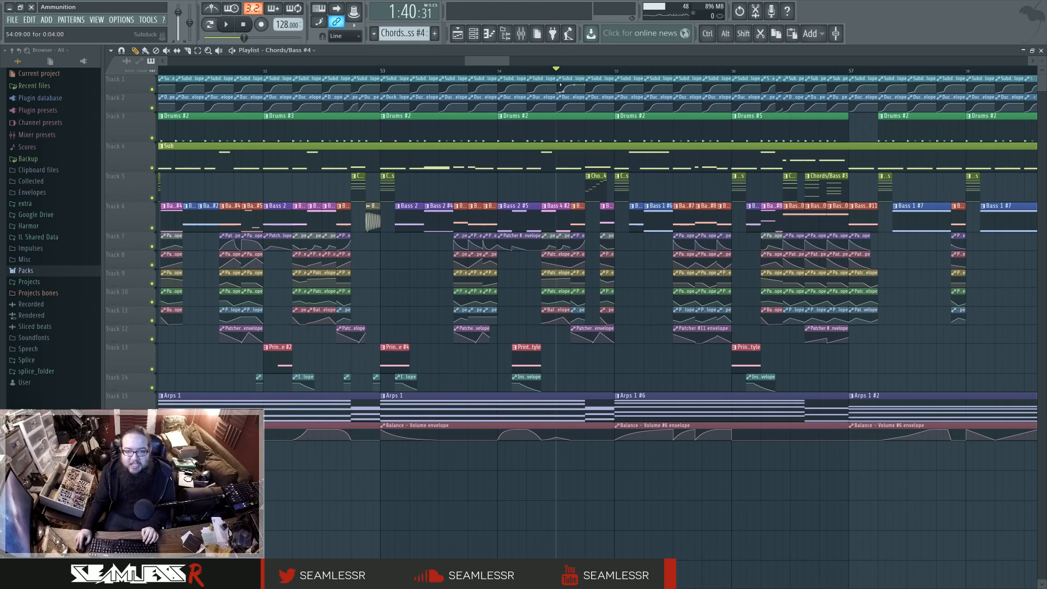
key("space")
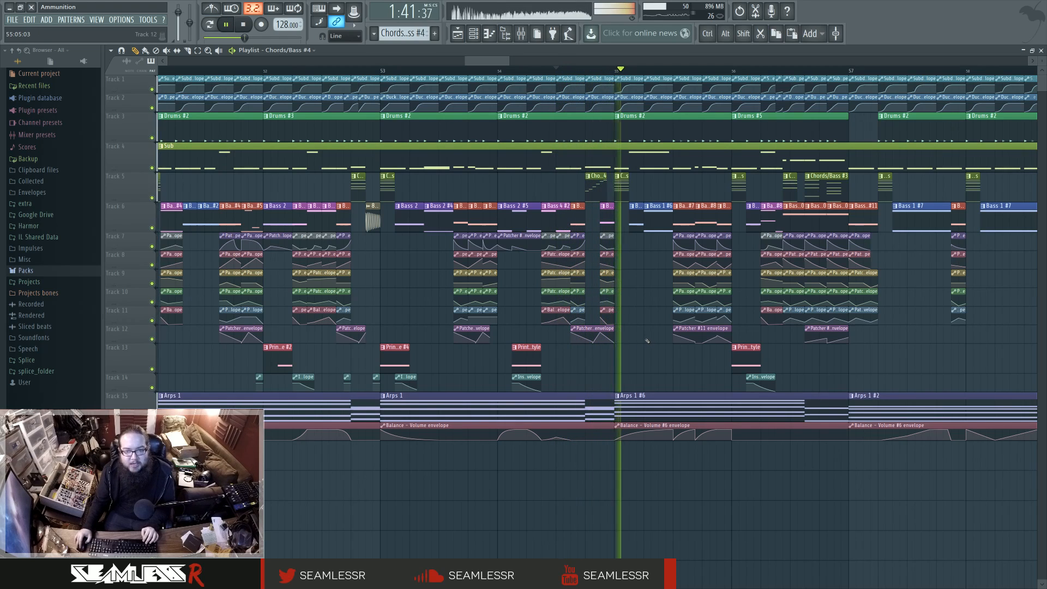
key("space")
Step: Survey the arrangement from the build-up through the drop at bar 41 to the break after bar 73
scroll(649, 350, "down", 2)
scroll(649, 350, "down", 3)
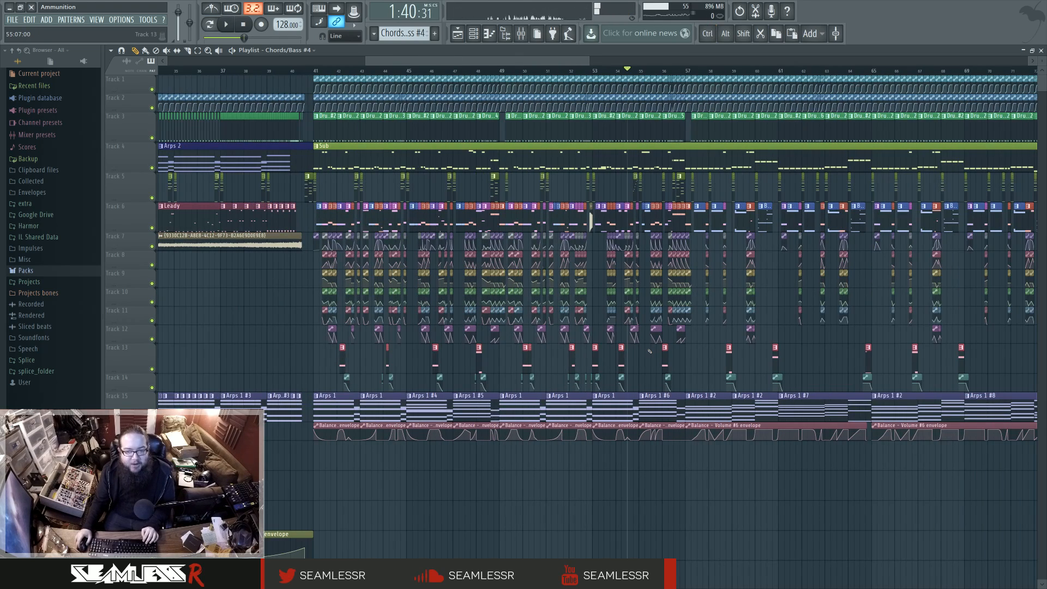
scroll(650, 350, "down", 2)
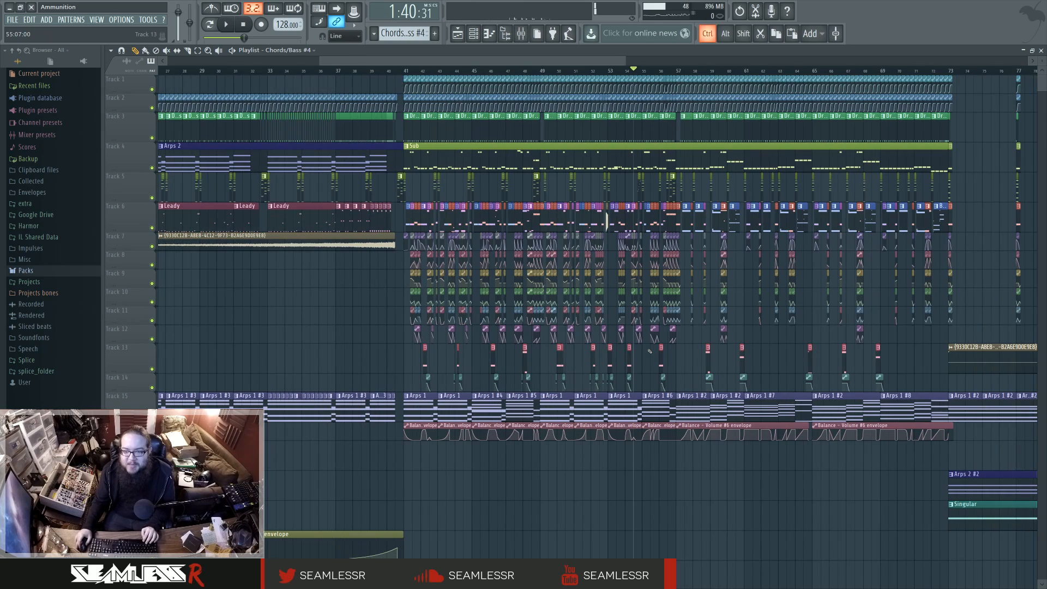
middle_click(699, 343)
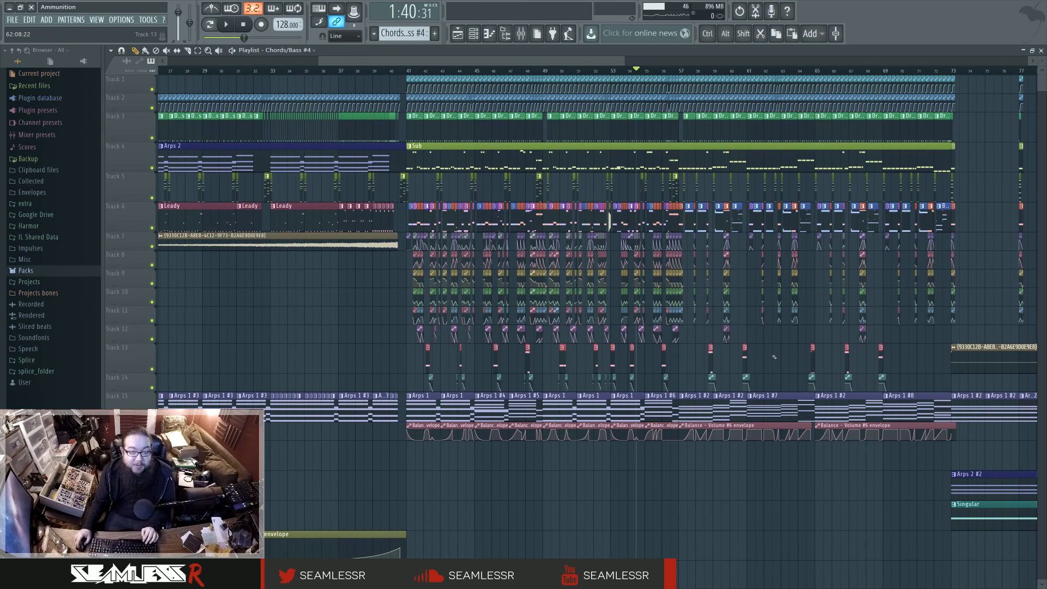
left_click_drag(763, 345, 791, 354)
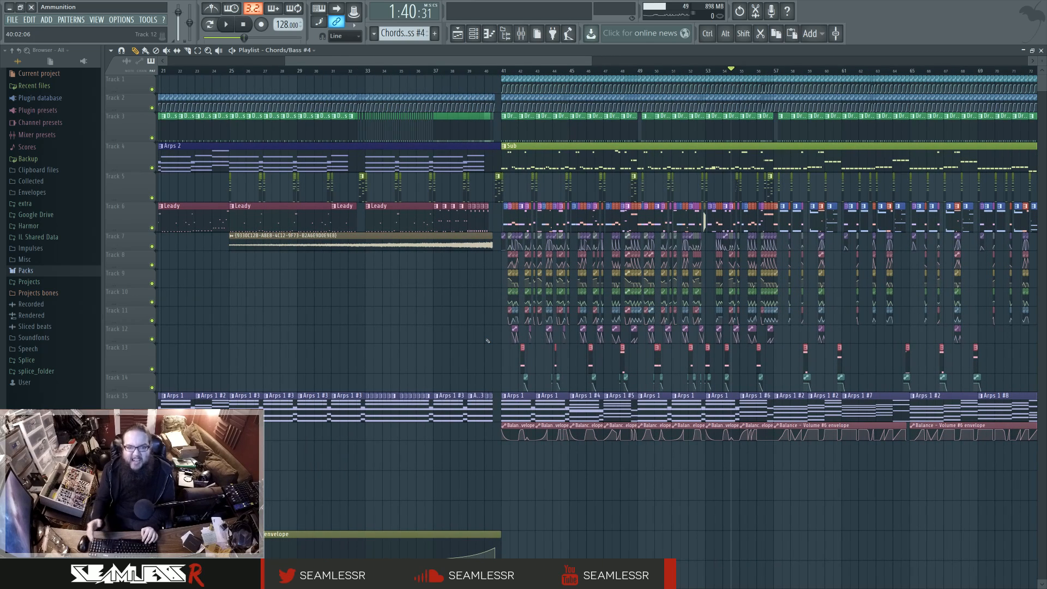
scroll(472, 328, "down", 2)
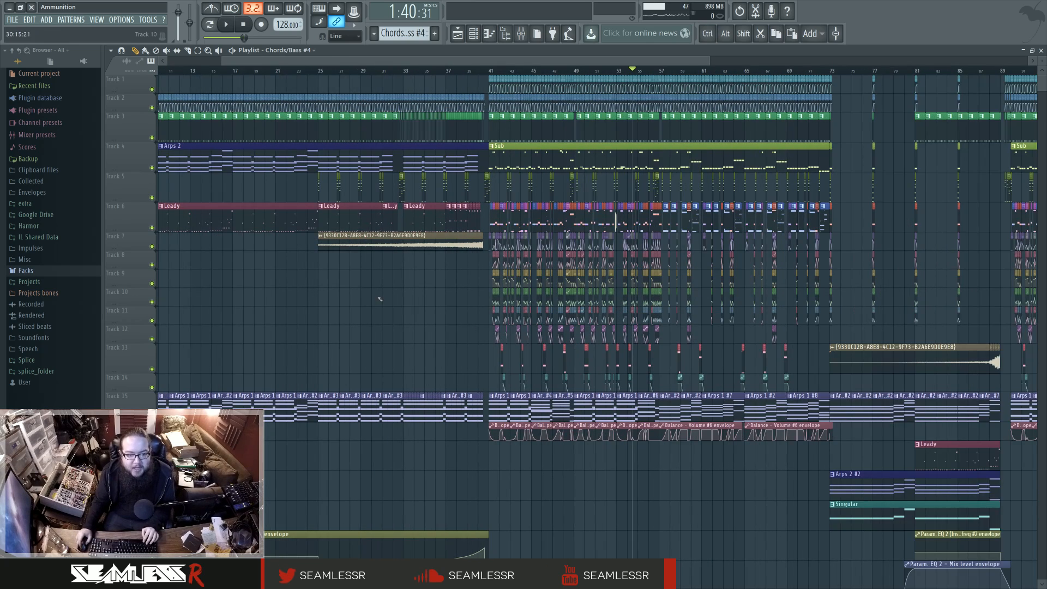
scroll(686, 285, "up", 5)
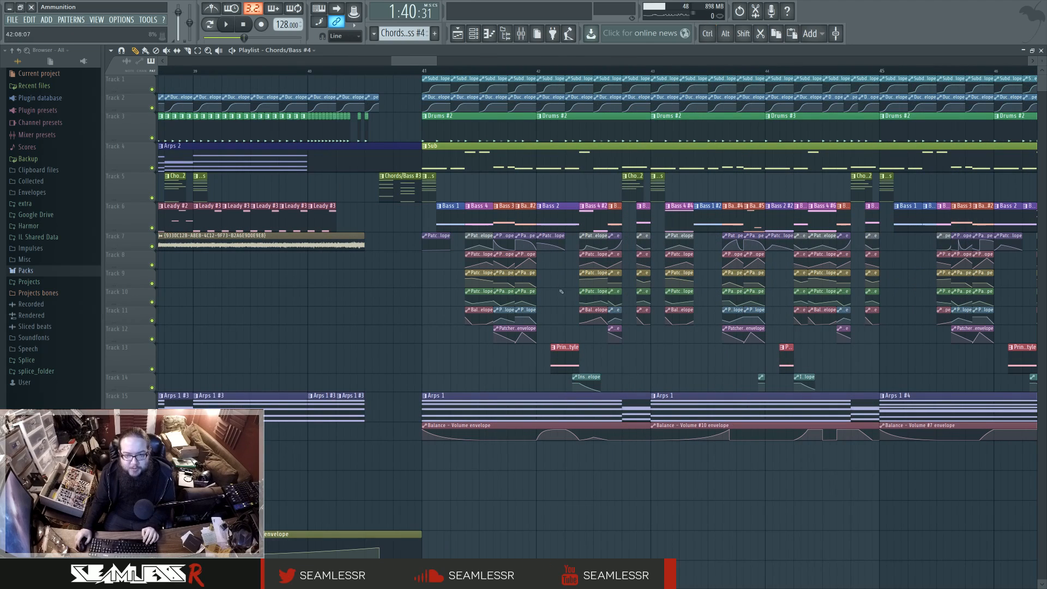
Step: Set the song position to bar 41, open the first Bass 1 clip in the piano roll, and play it in pattern mode
left_click(426, 73)
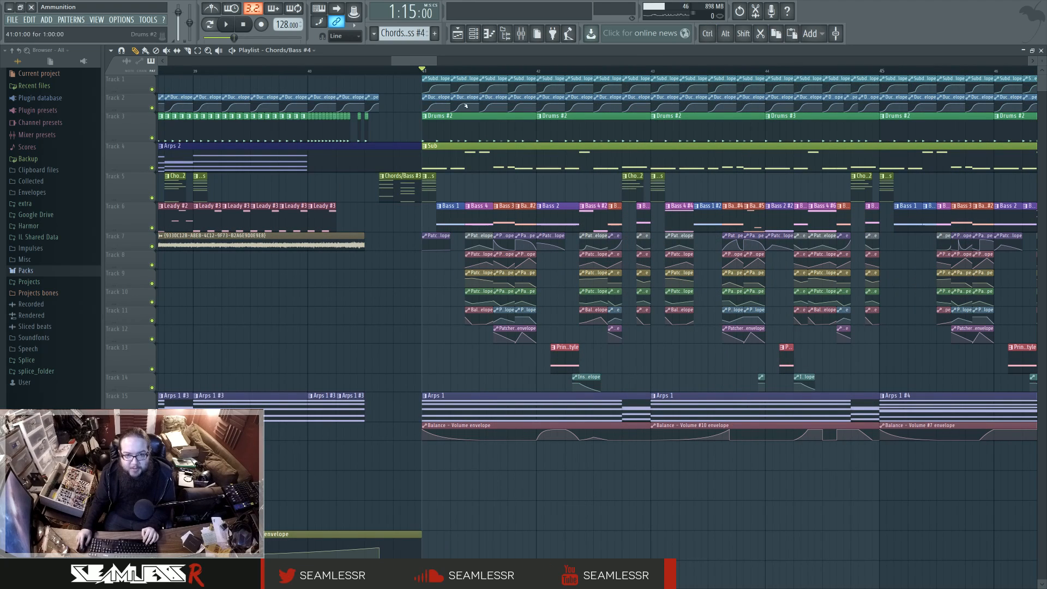
double_click(453, 220)
key("l")
key("space")
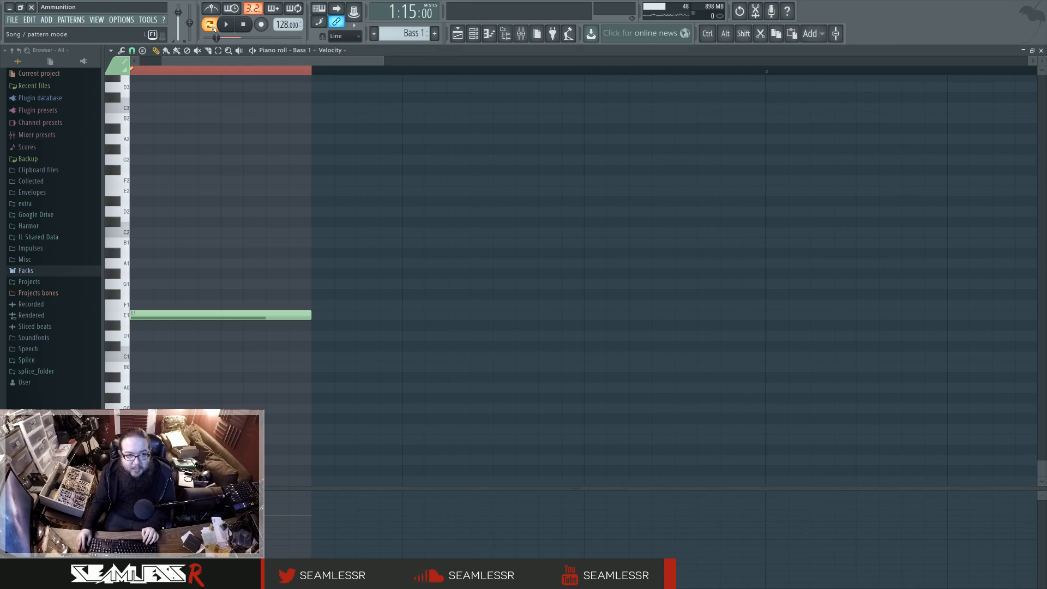
Step: Open the mixer and inspect the side and Bass 1 tracks while auditioning the Bass 1 pattern
left_click(528, 40)
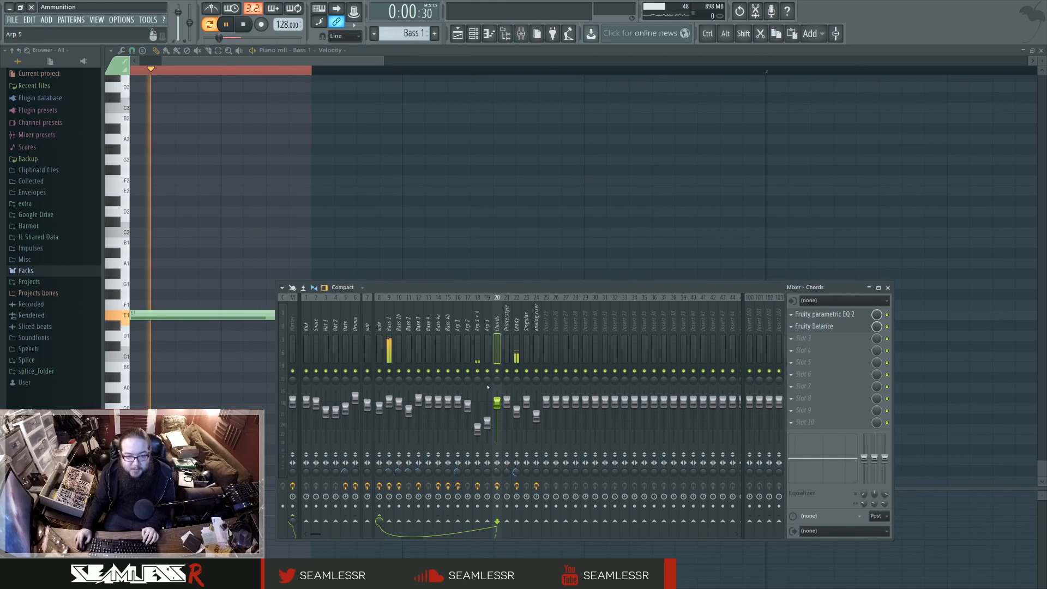
left_click(382, 334)
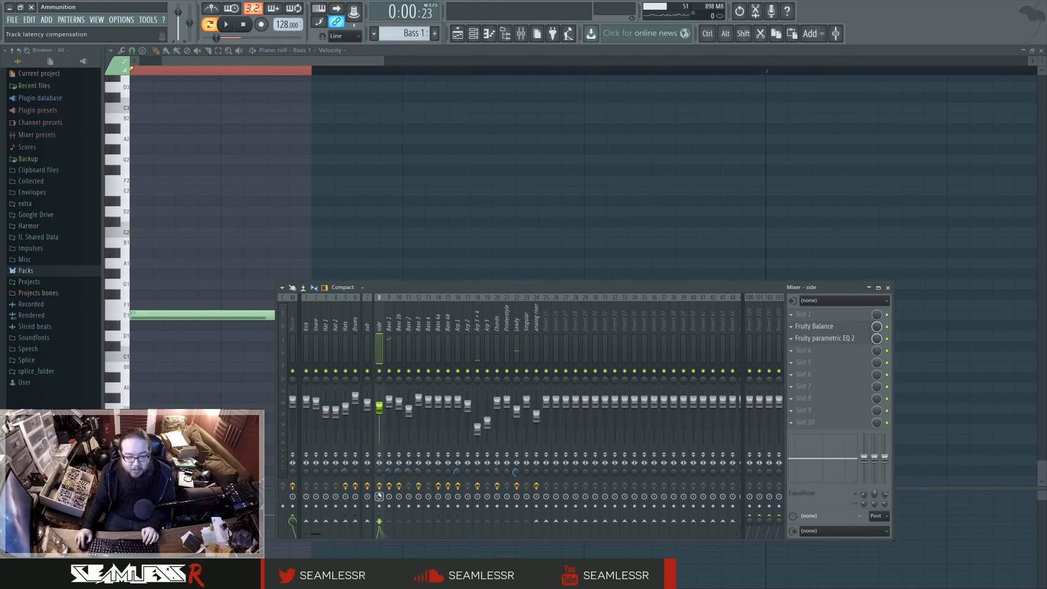
key("space")
left_click(389, 327)
key("space")
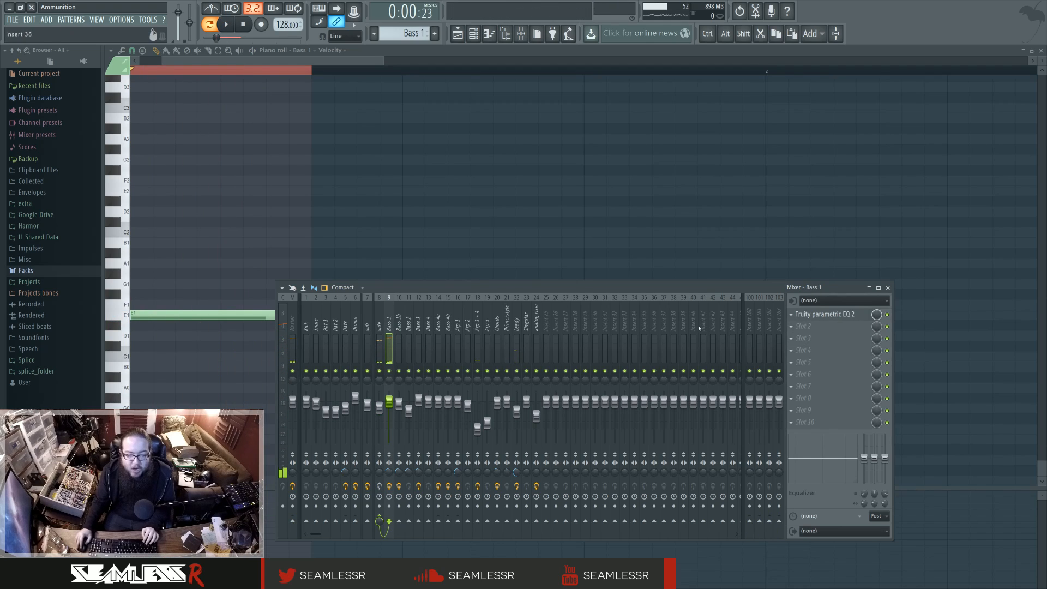
Step: Open the Bass 1 channel's Patcher map and enlarge its window to spread out the modules
key("F6")
left_click(581, 276)
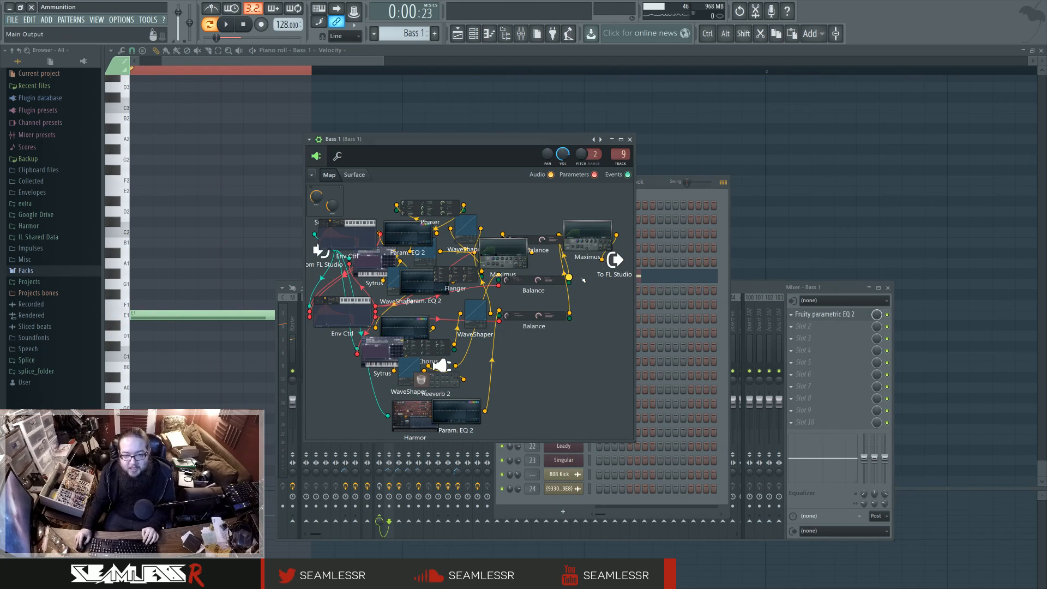
left_click_drag(634, 441, 963, 480)
Step: Inspect the keyboard mapping of articulators 5 and 1 in the upper Env Ctrl, and close it
left_click(418, 251)
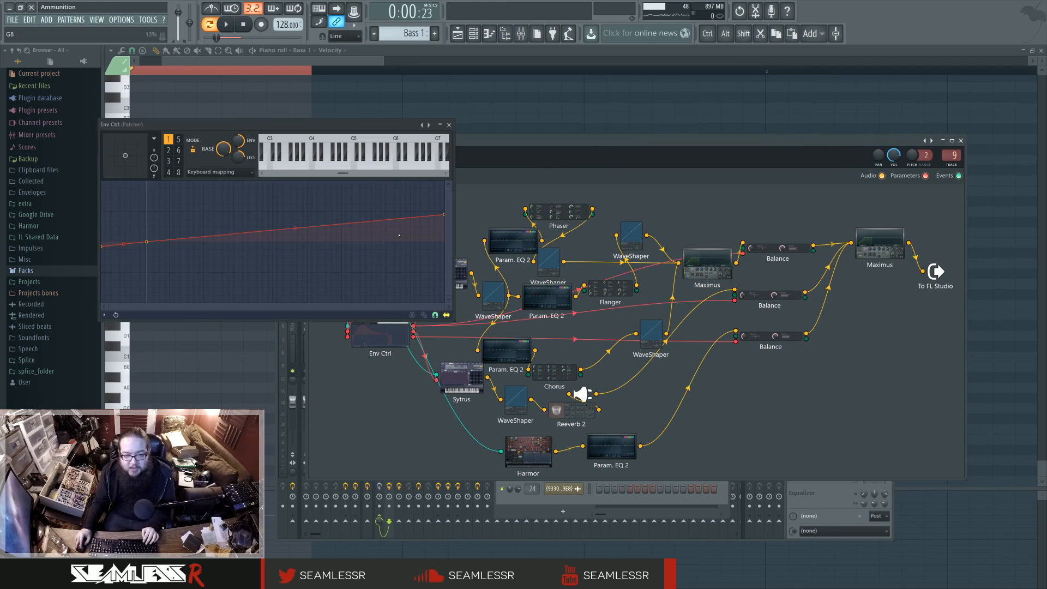
left_click(179, 140)
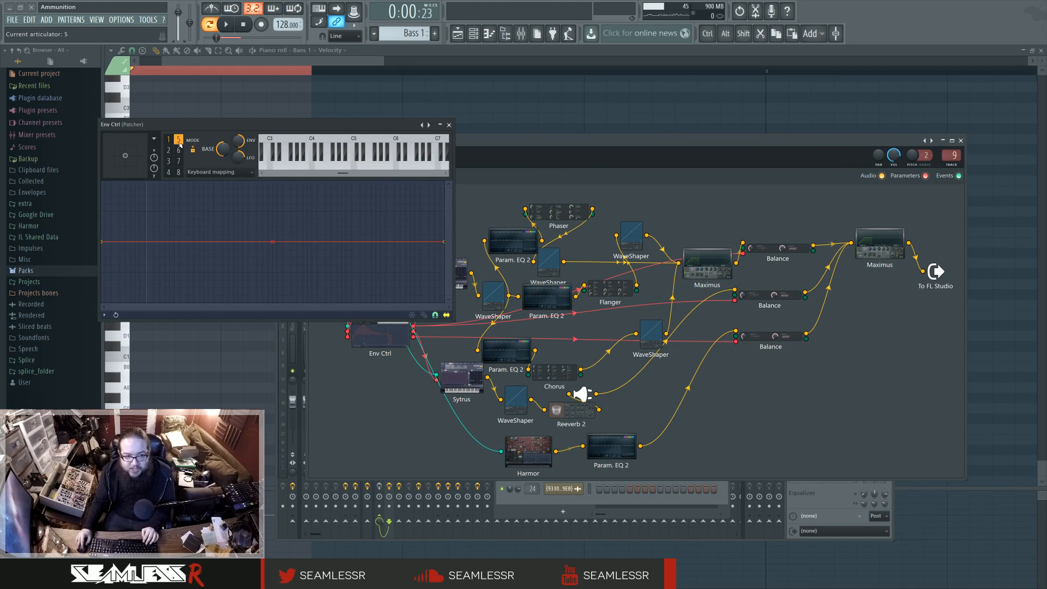
left_click(168, 140)
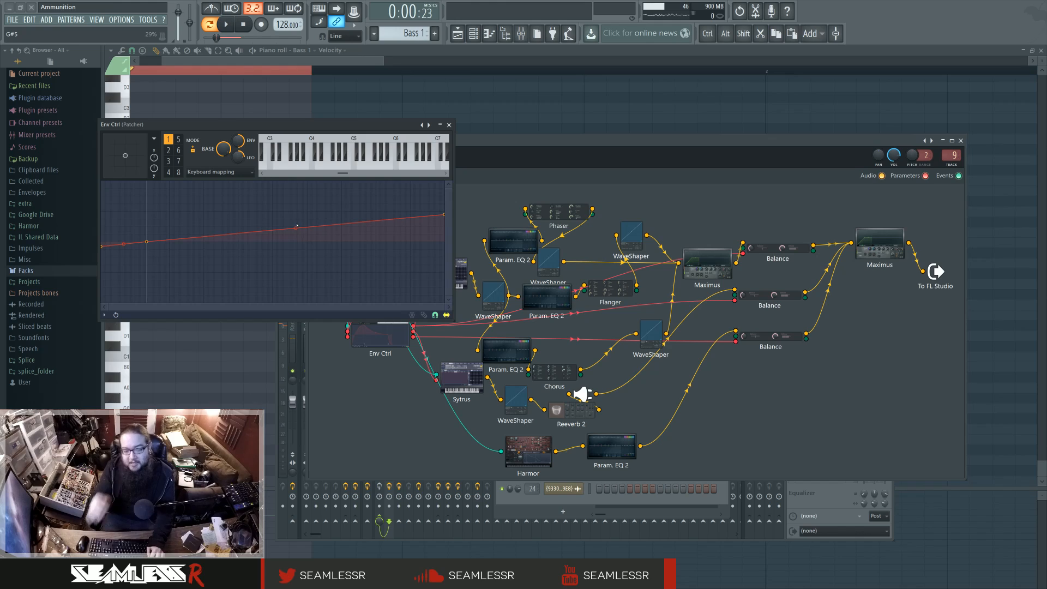
left_click(449, 125)
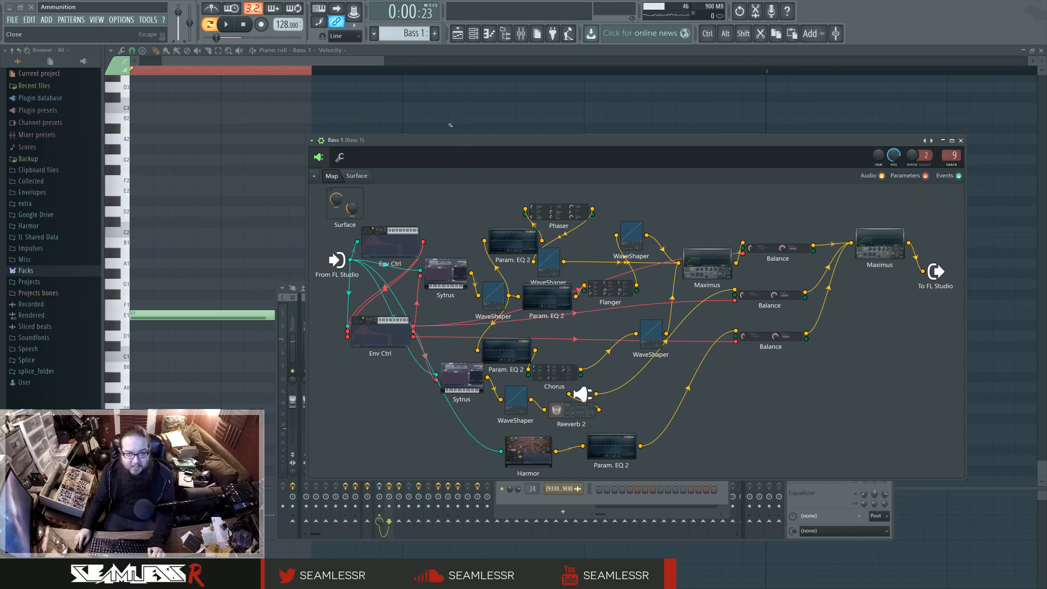
Step: Inspect the LFO settings of articulators 2 and 1 in the lower Env Ctrl, and close it
left_click(383, 333)
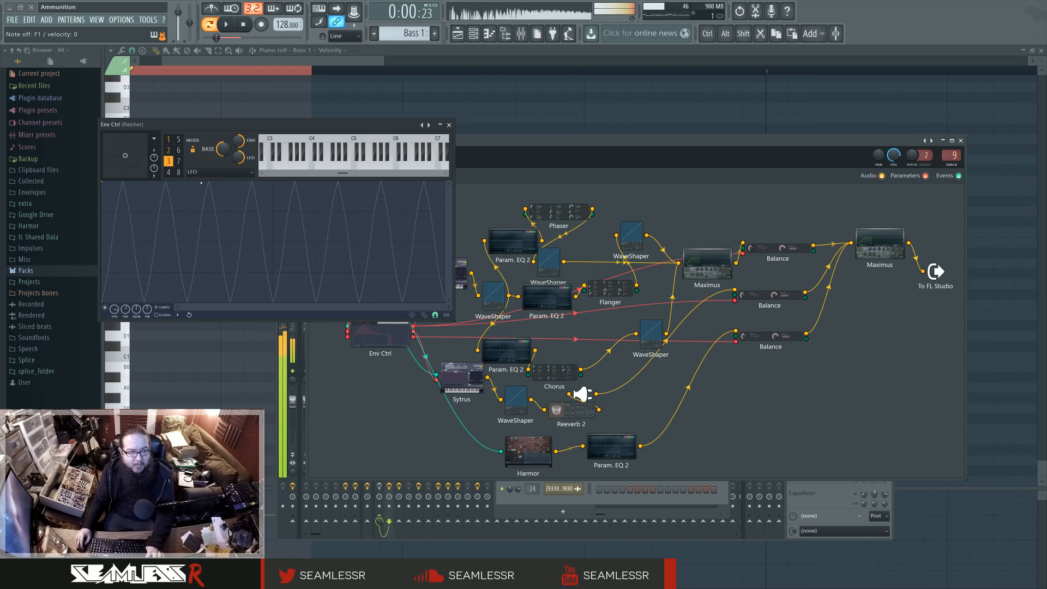
left_click(168, 150)
left_click(168, 139)
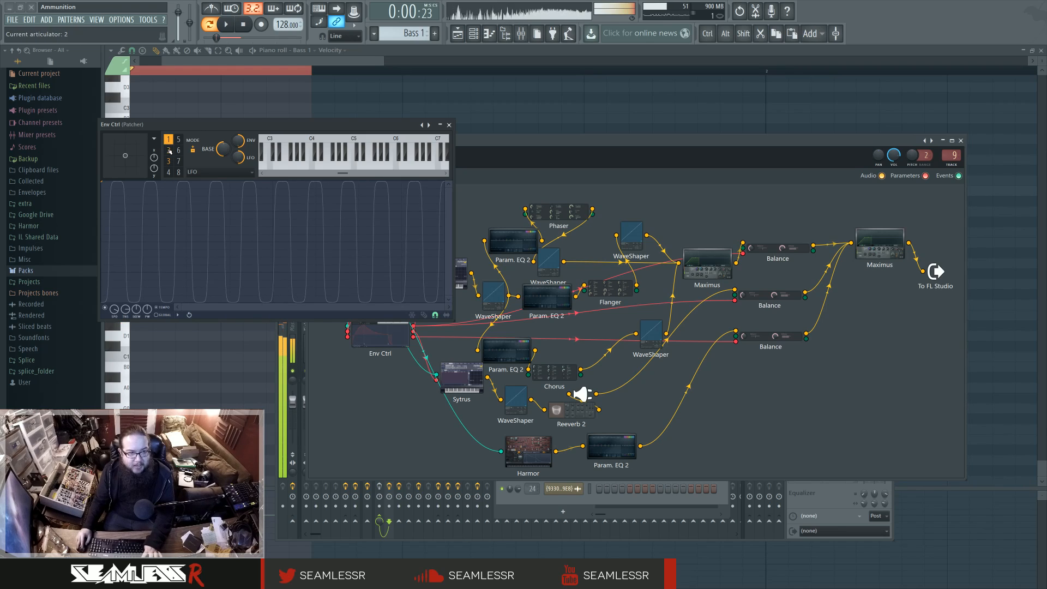
left_click(169, 140)
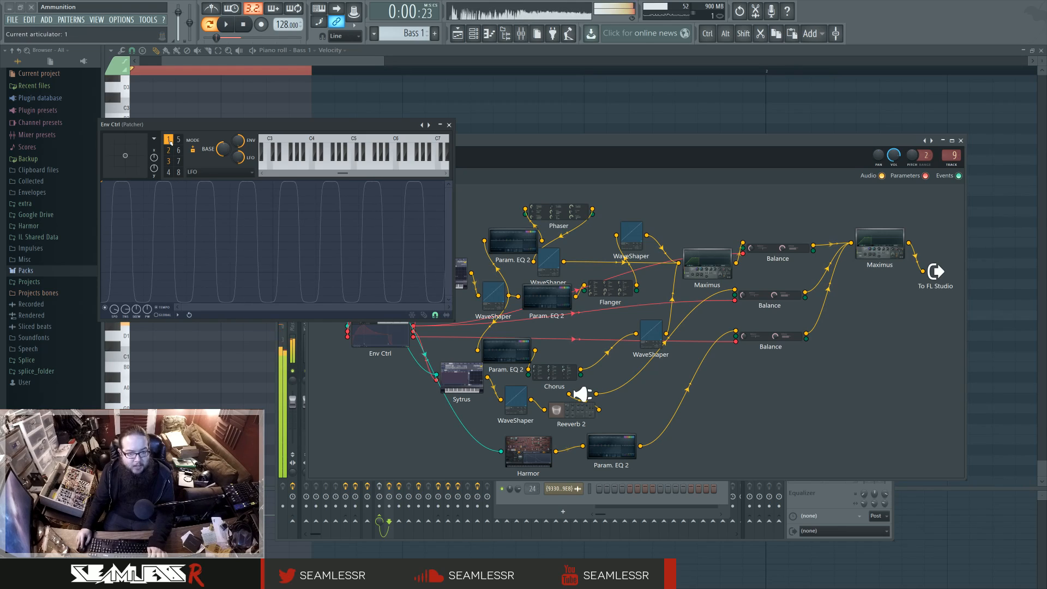
left_click(448, 125)
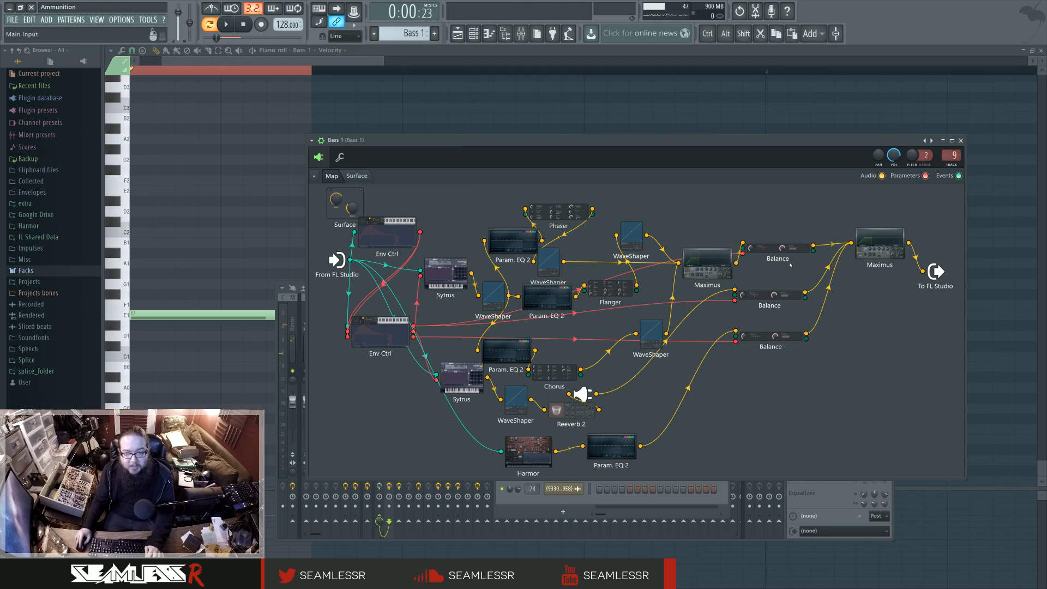
Step: Spread out the three Balance modules and the two Sytrus modules in the Bass 1 Patcher map, and close its window
left_click_drag(776, 251, 781, 229)
left_click_drag(772, 298, 791, 287)
left_click_drag(780, 352, 824, 371)
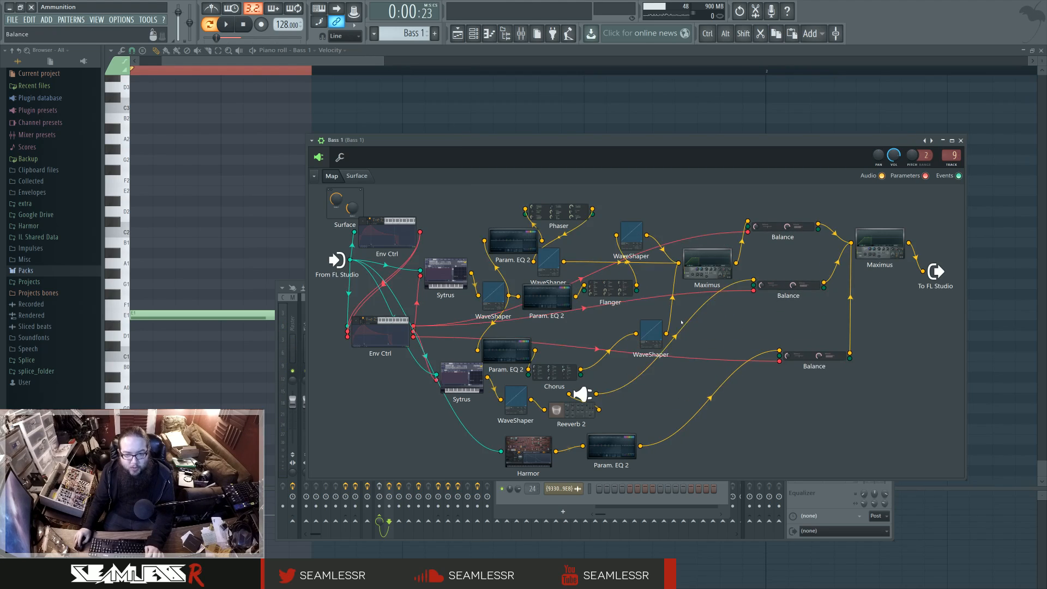
left_click_drag(448, 274, 445, 276)
left_click_drag(463, 379, 451, 385)
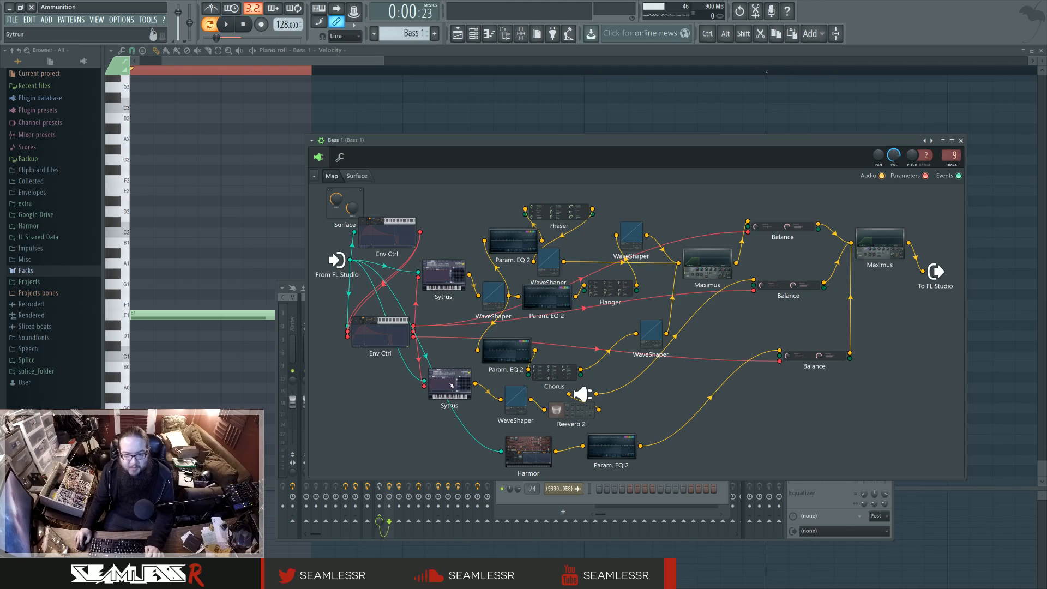
left_click_drag(797, 292, 804, 306)
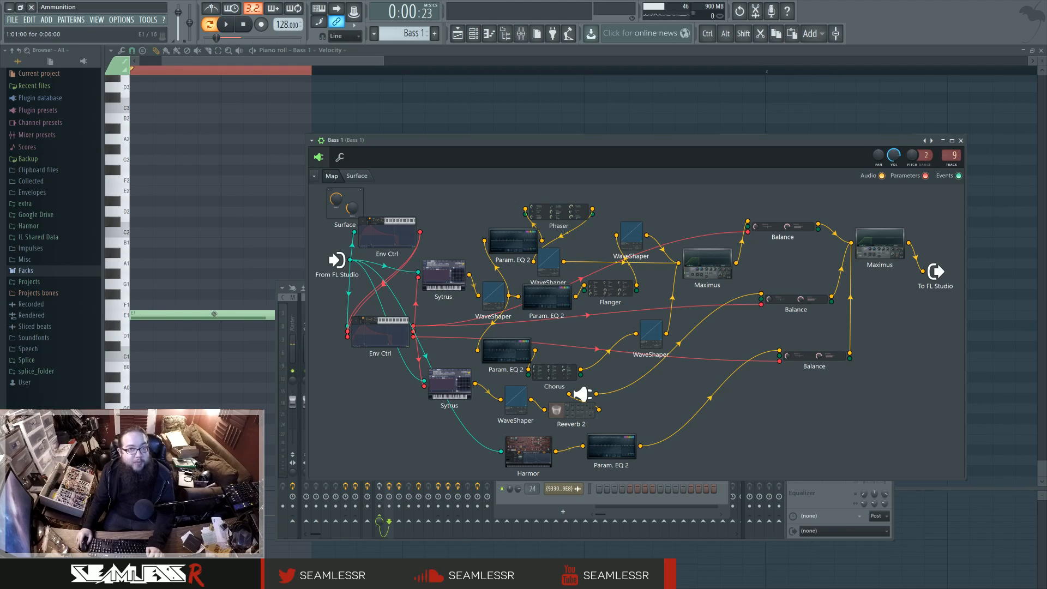
left_click(961, 141)
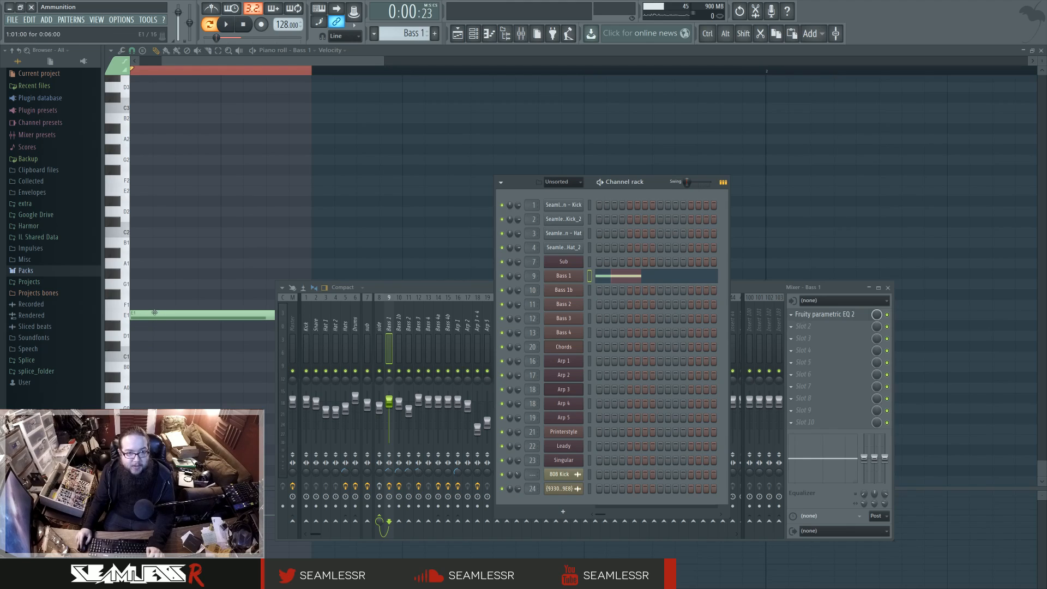
Step: Audition the playlist from the first Bass 4 clip with the side, Bass 4, Bass 4a and Bass 4b mixer tracks soloed
left_click(457, 33)
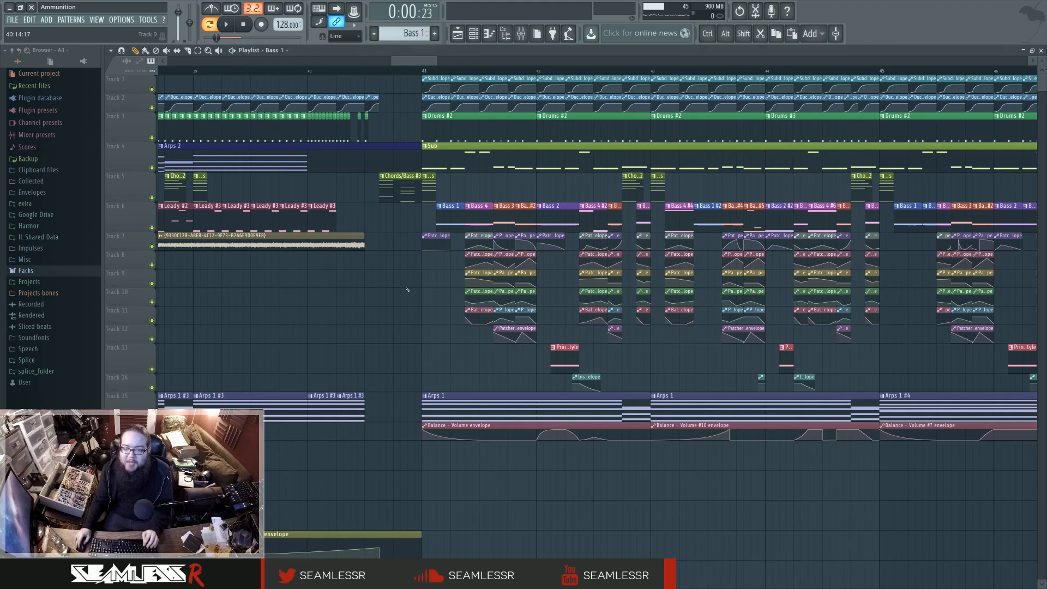
left_click(468, 71)
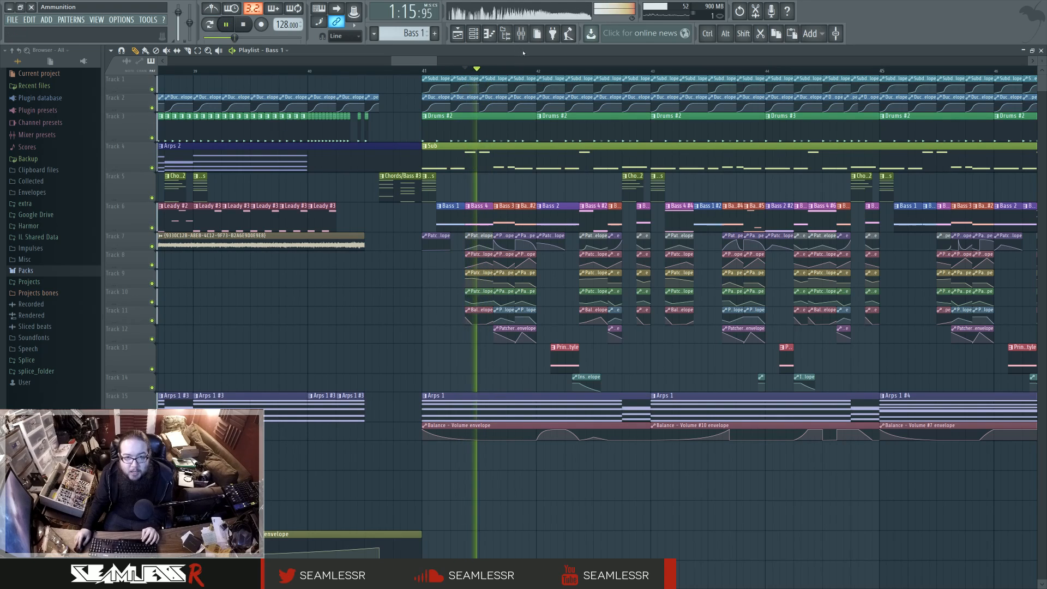
key("space")
left_click(521, 33)
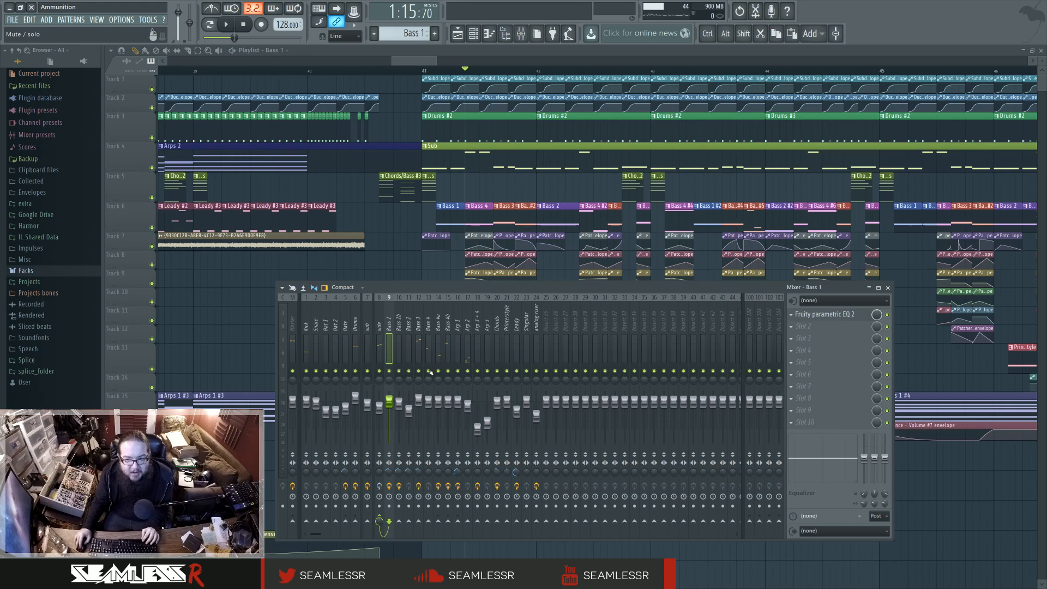
key("space")
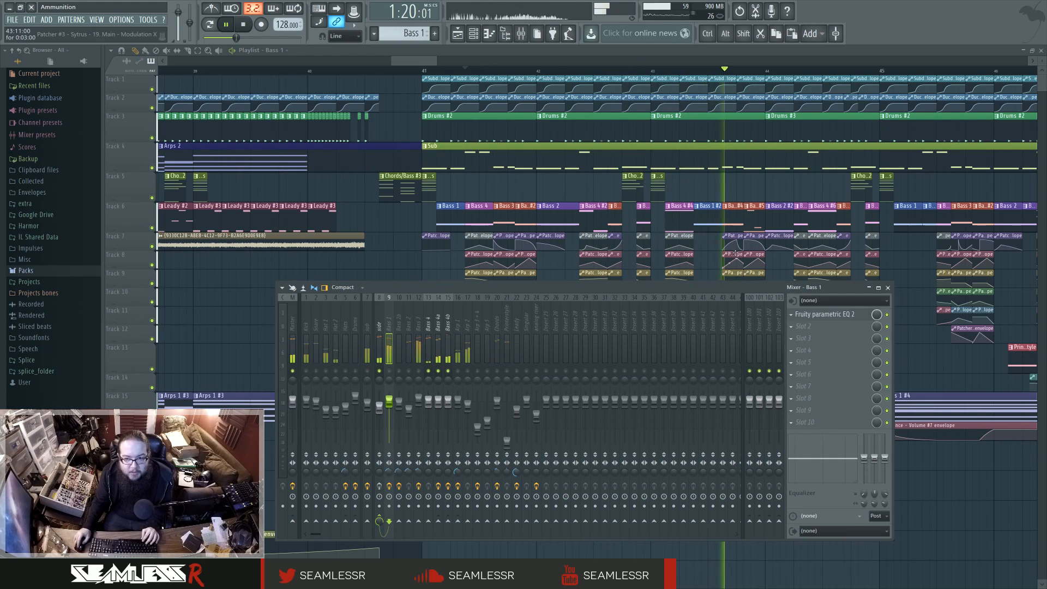
key("space")
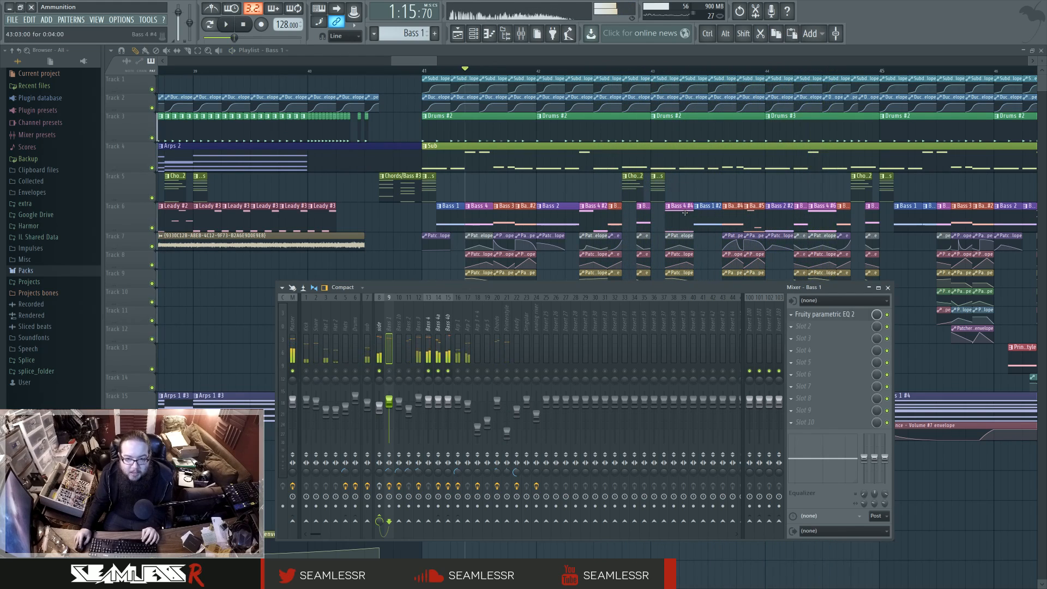
Step: Open the Bass 4 #4 pattern and the Bass 4 channel's Patcher map, spacing out its upper Harmor, WaveShaper and Param. EQ 2 modules
double_click(678, 219)
left_click(463, 33)
left_click(474, 33)
left_click(572, 333)
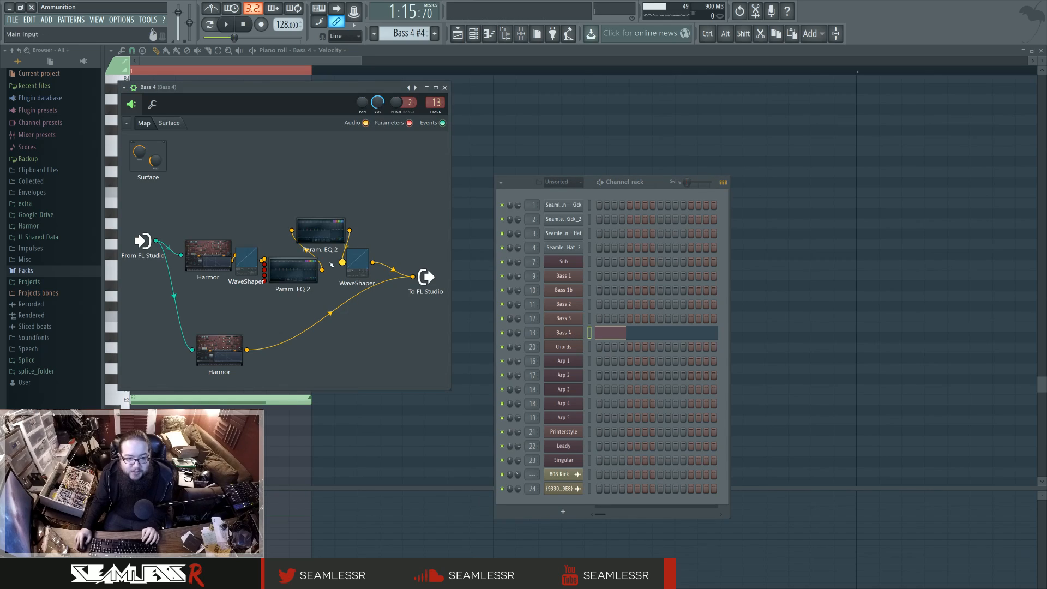
left_click_drag(300, 271, 315, 283)
left_click_drag(247, 262, 211, 246)
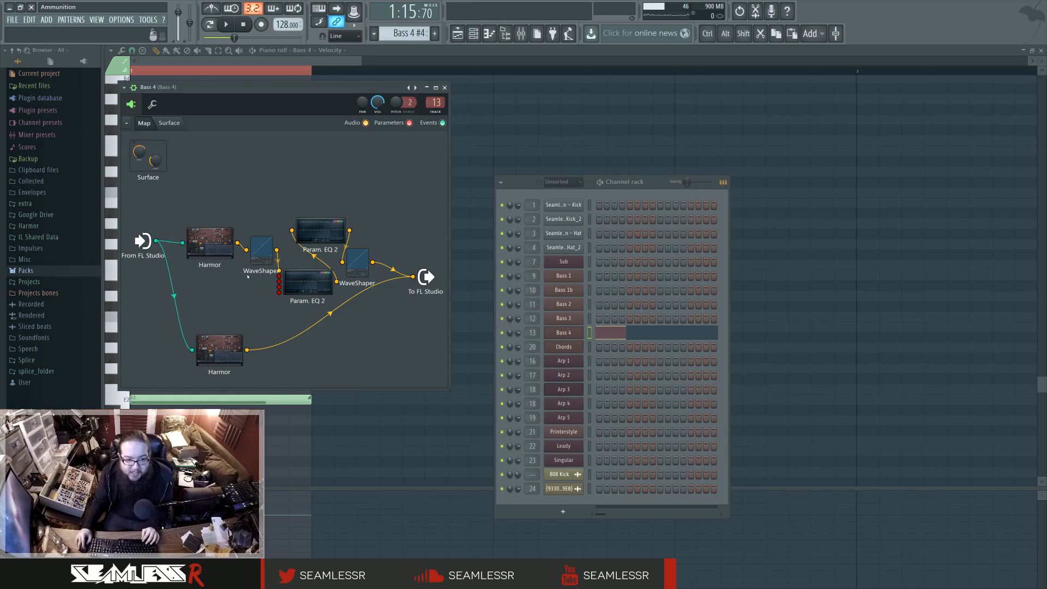
Step: Inspect the first Param. EQ 2 after the WaveShaper in the Bass 4 Patcher map, and close it
double_click(297, 278)
left_click(226, 24)
left_click(240, 25)
left_click(433, 125)
Step: Inspect the effects and routing of the Bass 4, Bass 4a and Bass 4b tracks in the mixer
key("F9")
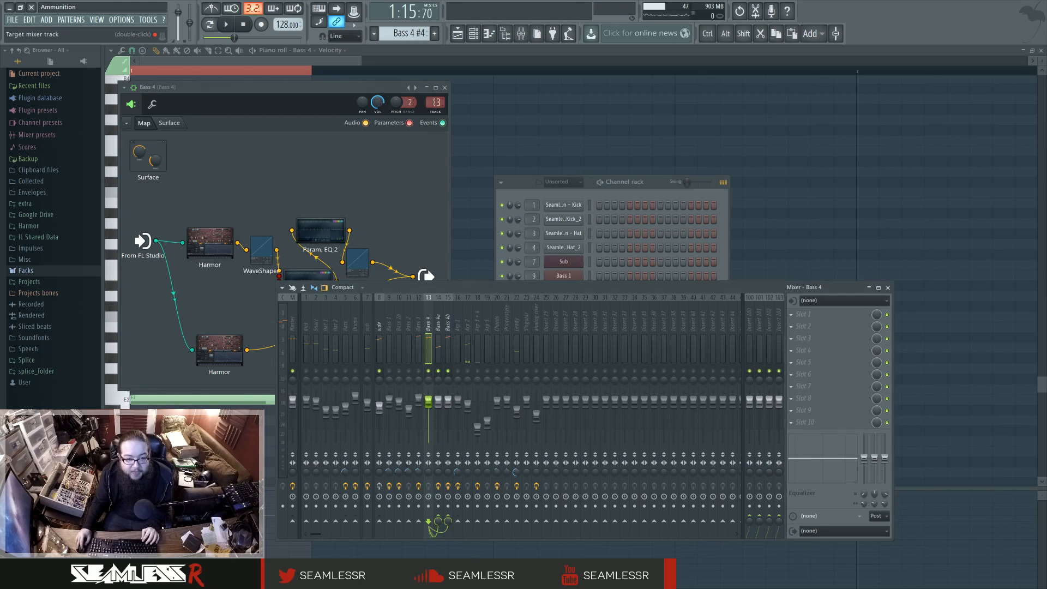
left_click(442, 323)
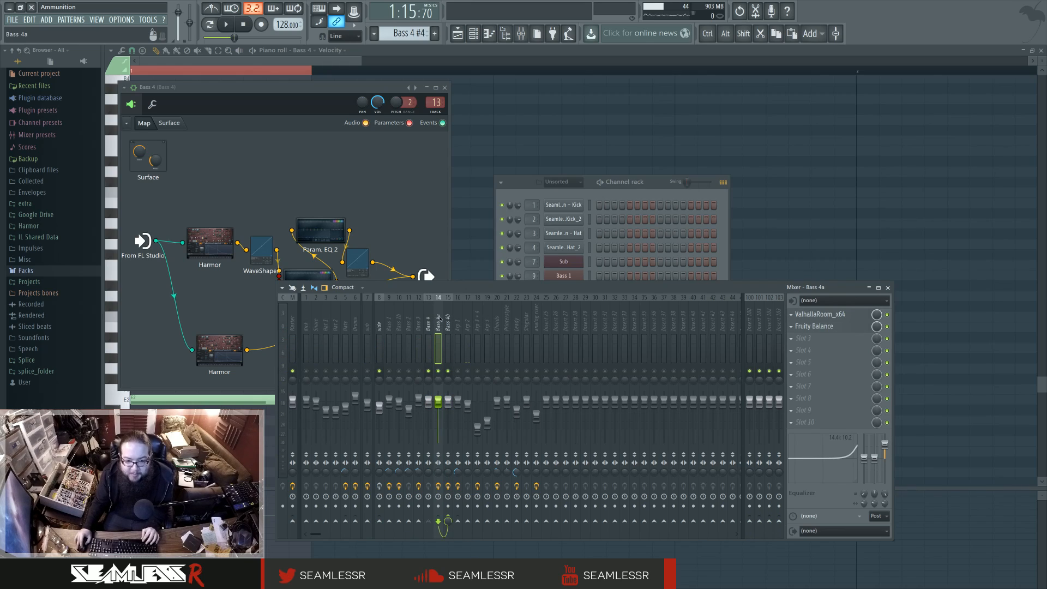
left_click(447, 323)
left_click(438, 323)
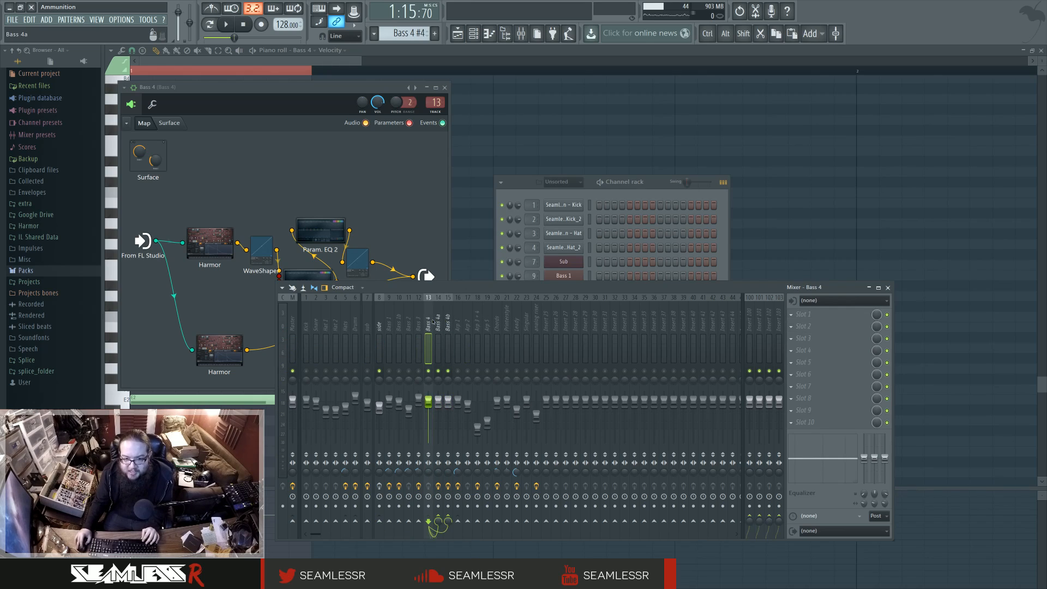
left_click(448, 324)
left_click(438, 323)
left_click(428, 323)
left_click(438, 326)
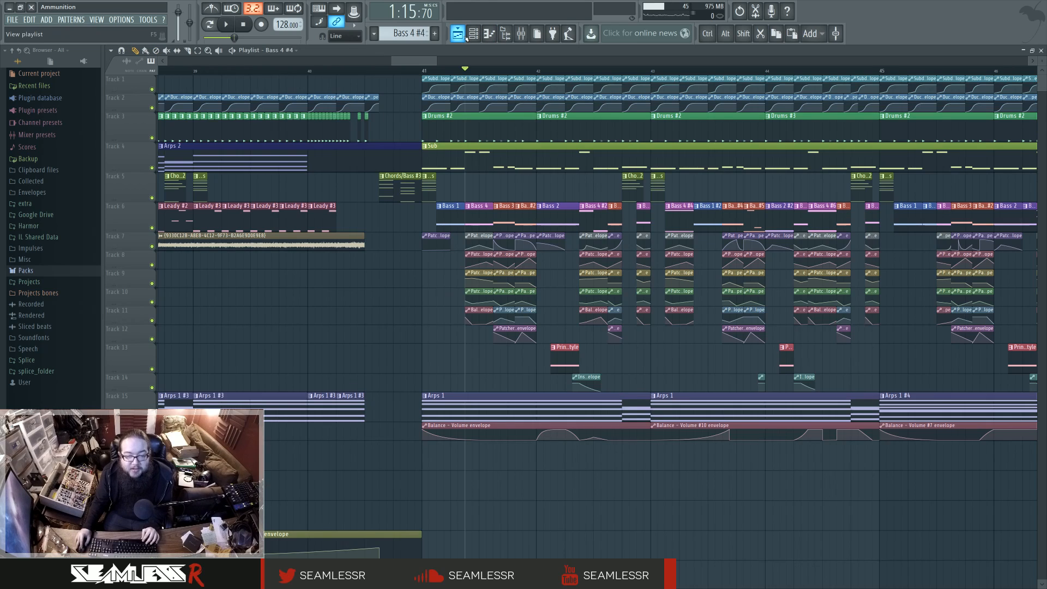
Step: Audition the soloed Bass 4 sound in the playlist while examining the automation clips beneath its patterns
left_click(457, 33)
scroll(461, 338, "up", 5)
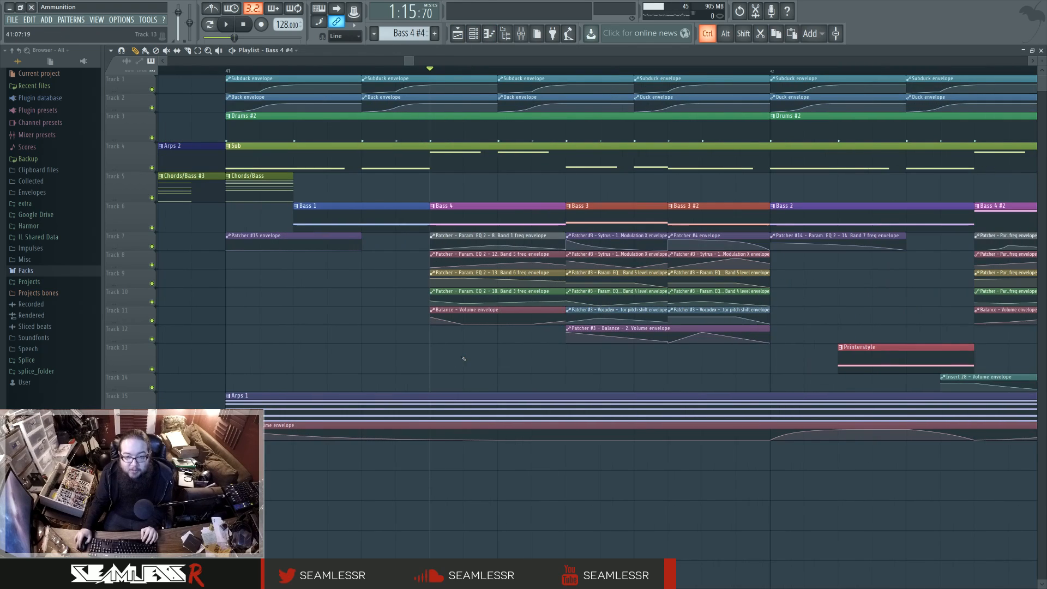
key("space")
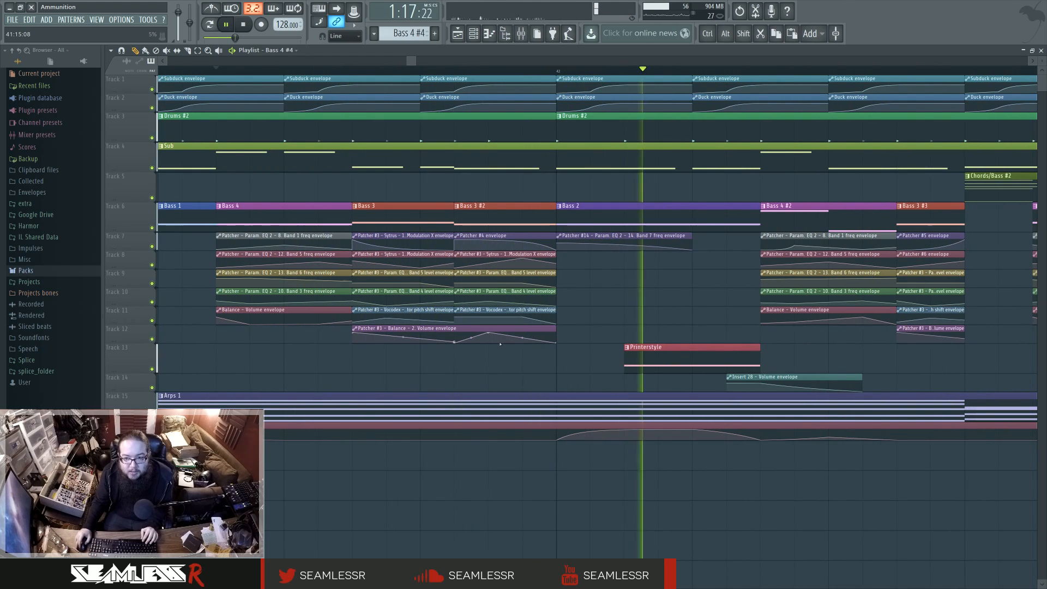
scroll(500, 343, "down", 2)
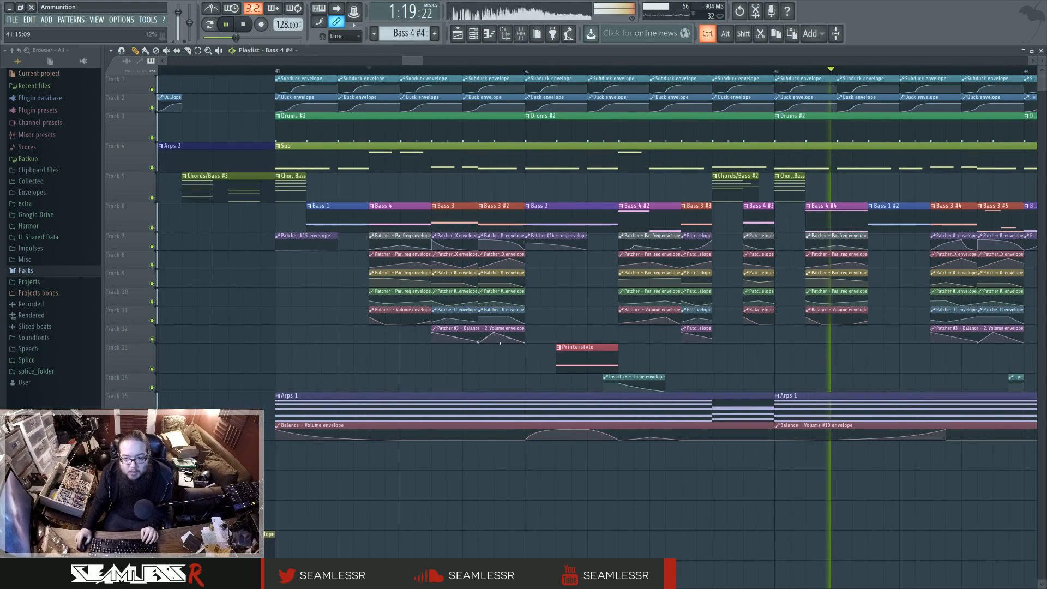
key("space")
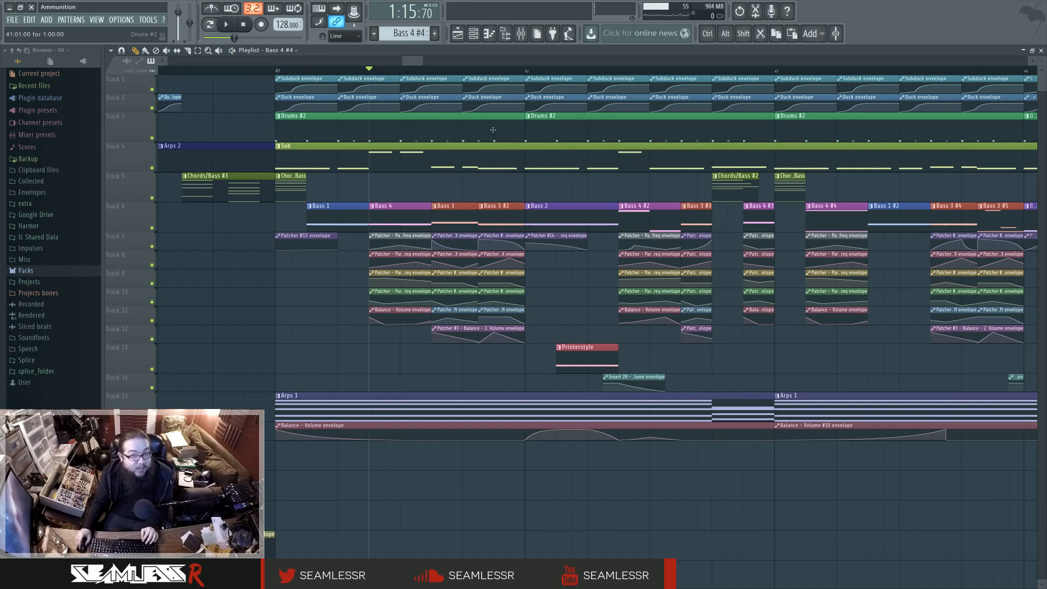
Step: Unsolo the mixer tracks and move the playback position to the first Bass 3 clip in the playlist
key("F9")
right_click(447, 374)
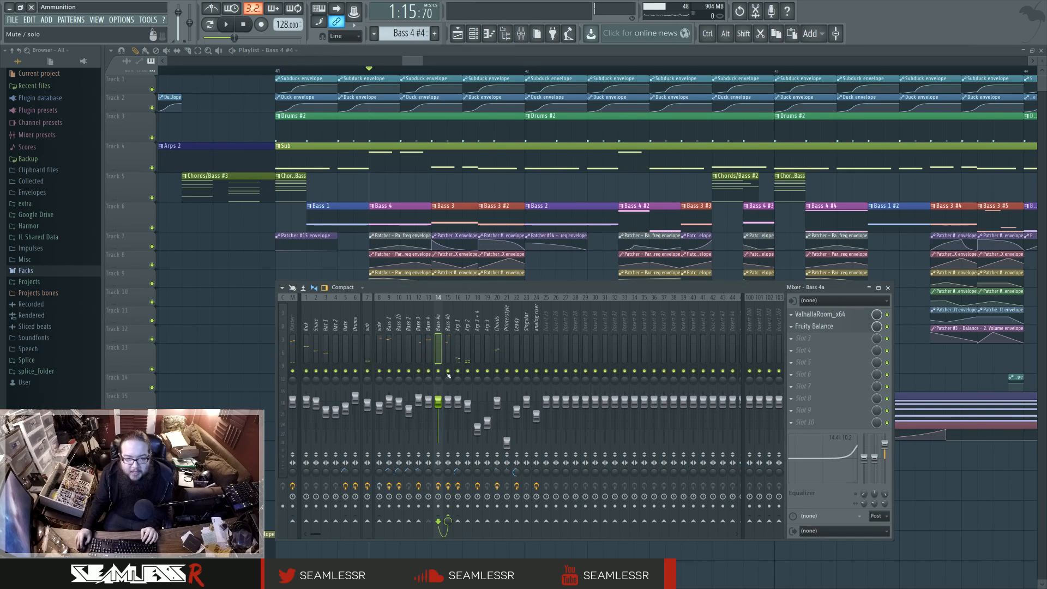
left_click(433, 68)
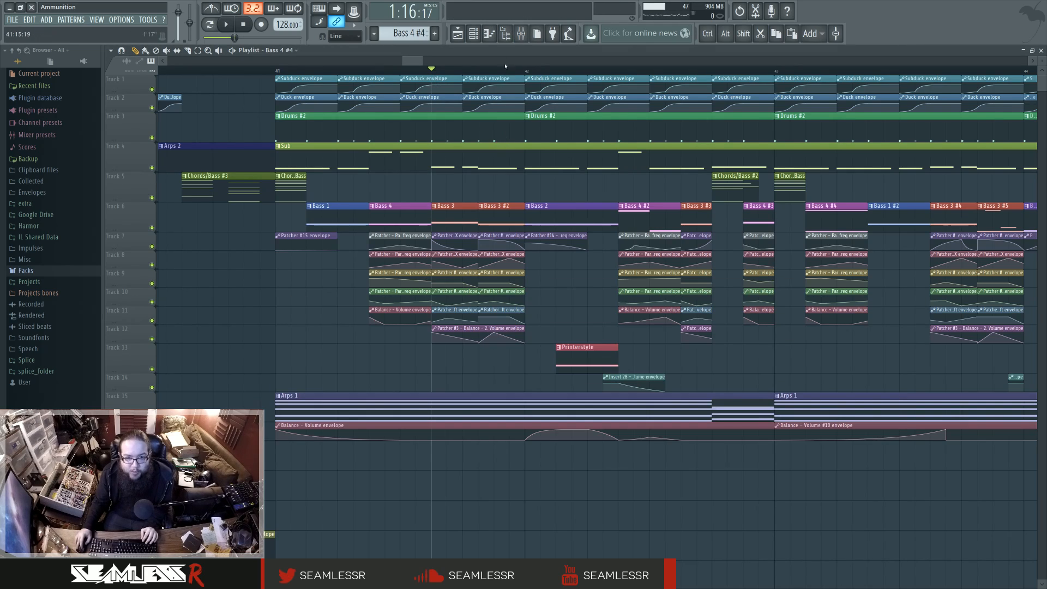
Step: Open the Bass 3 channel's Patcher map and inspect the Bass 3 track in the mixer
left_click(474, 34)
left_click(570, 319)
key("space")
key("space")
key("F9")
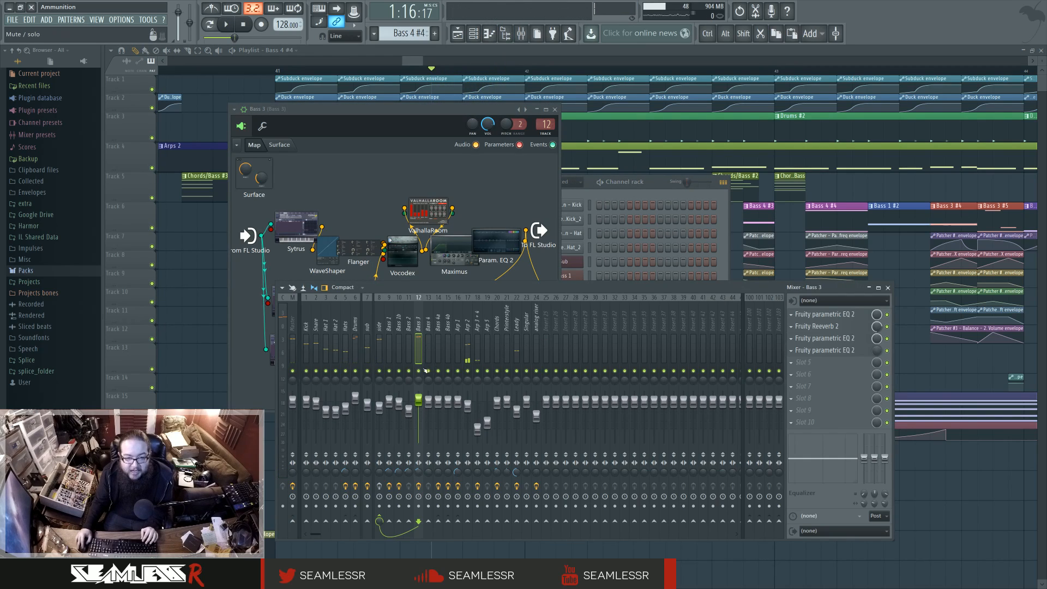
Step: Audition the Bass 3 clips in the playlist, continuing to those after bar 45
key("space")
key("F5")
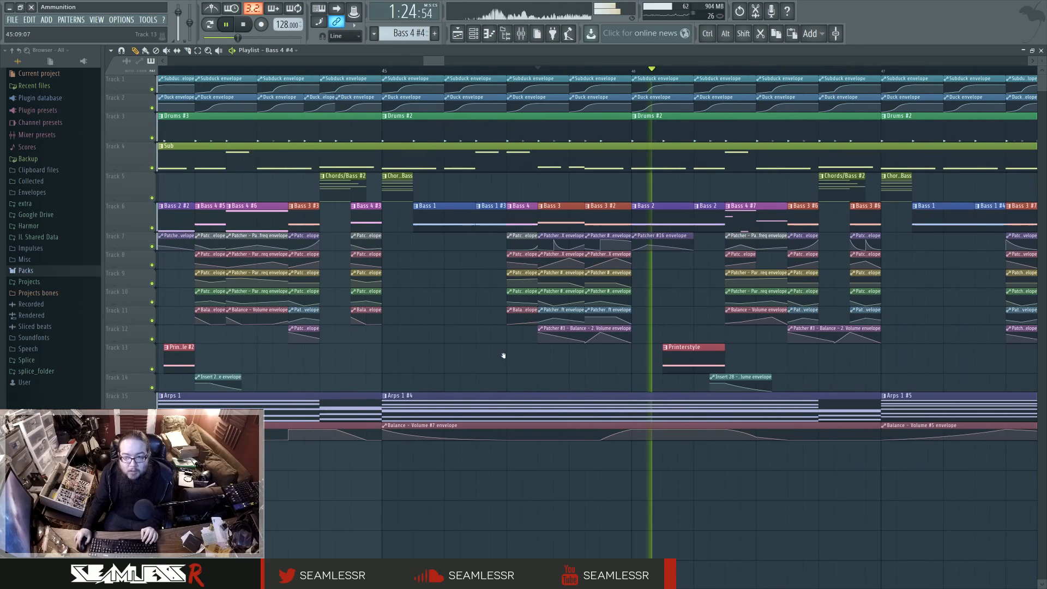
key("space")
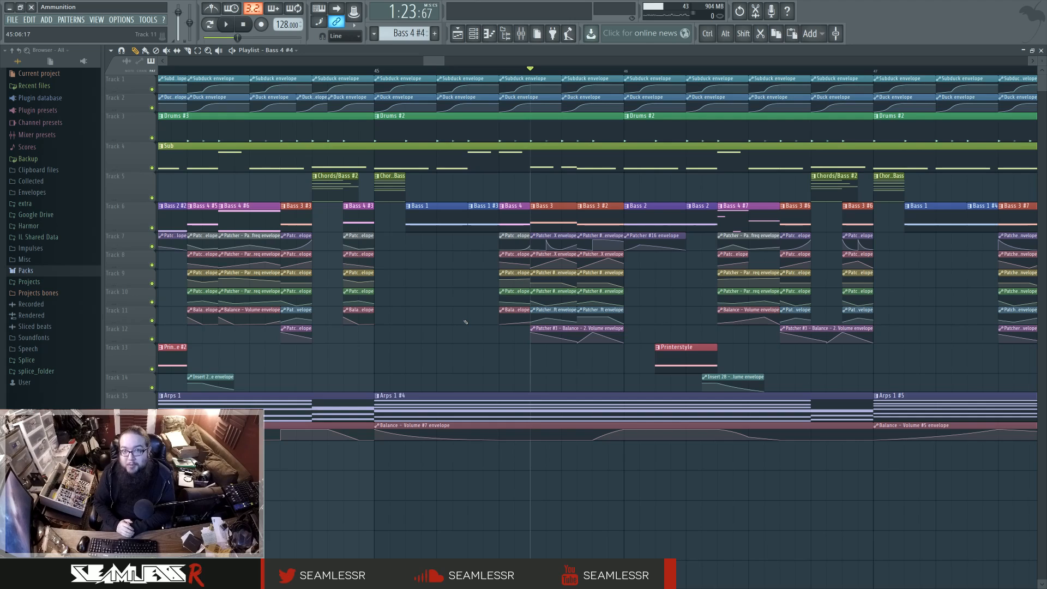
Step: Open the Bass 3 pattern, examine the module routing in its channel's Patcher map in an enlarged window, and close it
double_click(538, 218)
left_click(474, 41)
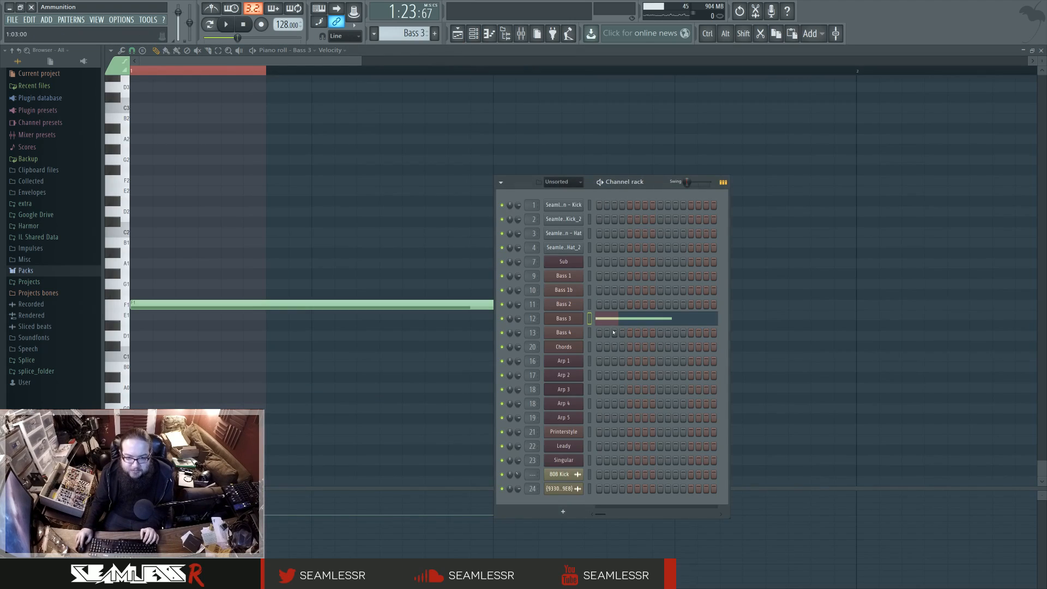
left_click(563, 319)
left_click_drag(556, 410, 953, 433)
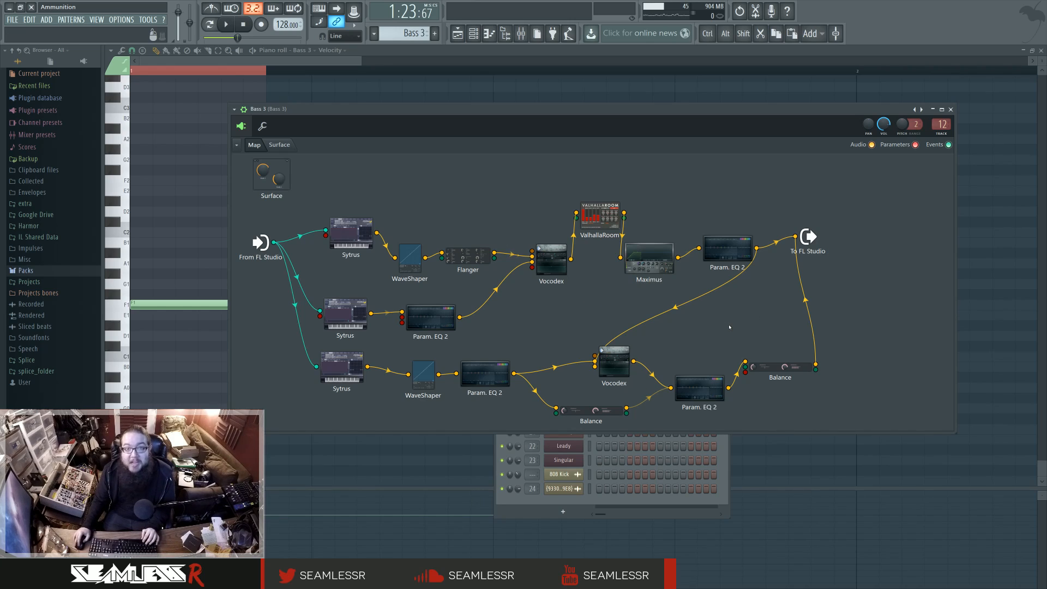
left_click(951, 109)
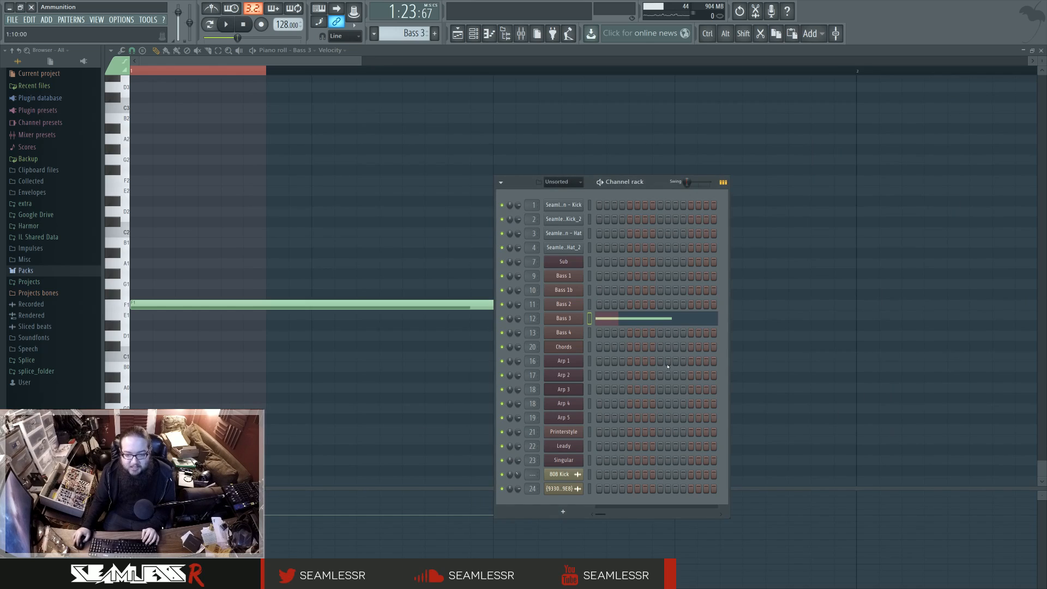
Step: Review the drop's bass and automation clips in the playlist, and briefly audition the section around the Bass 3 clip
left_click(457, 33)
scroll(644, 299, "down", 6)
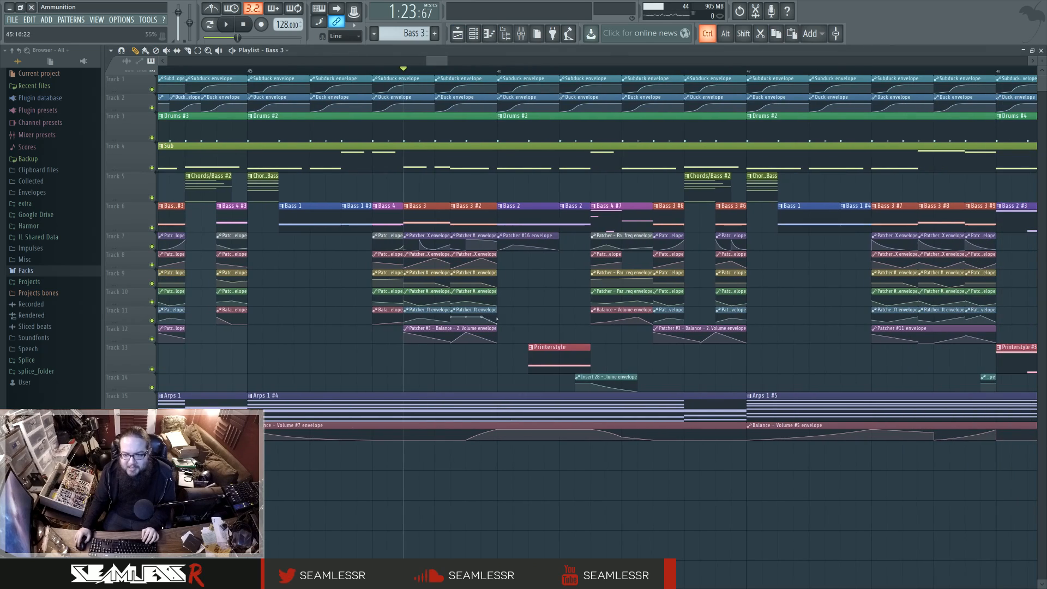
scroll(558, 353, "up", 1)
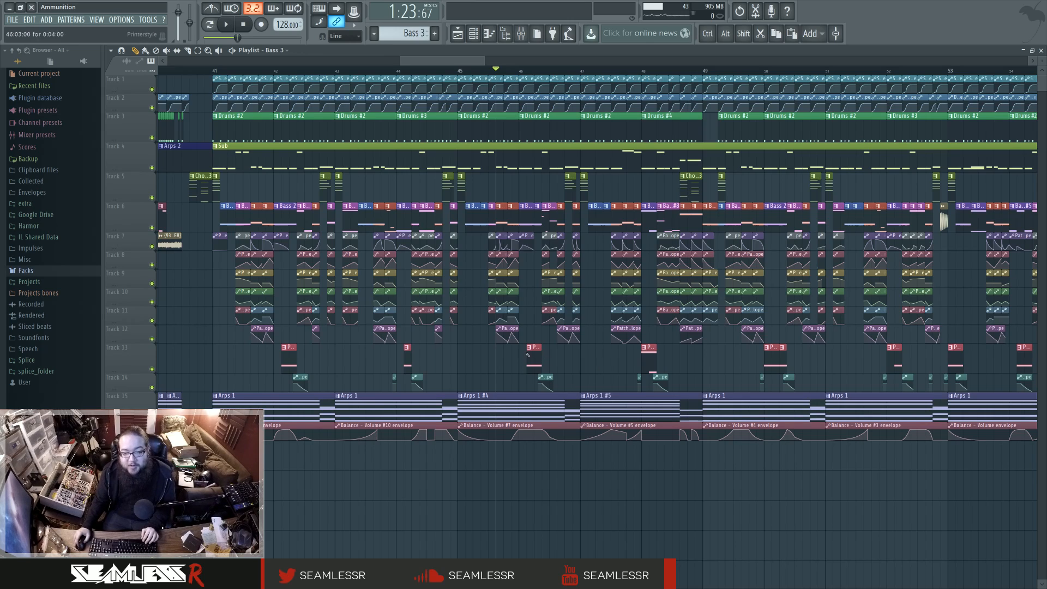
scroll(531, 353, "up", 3)
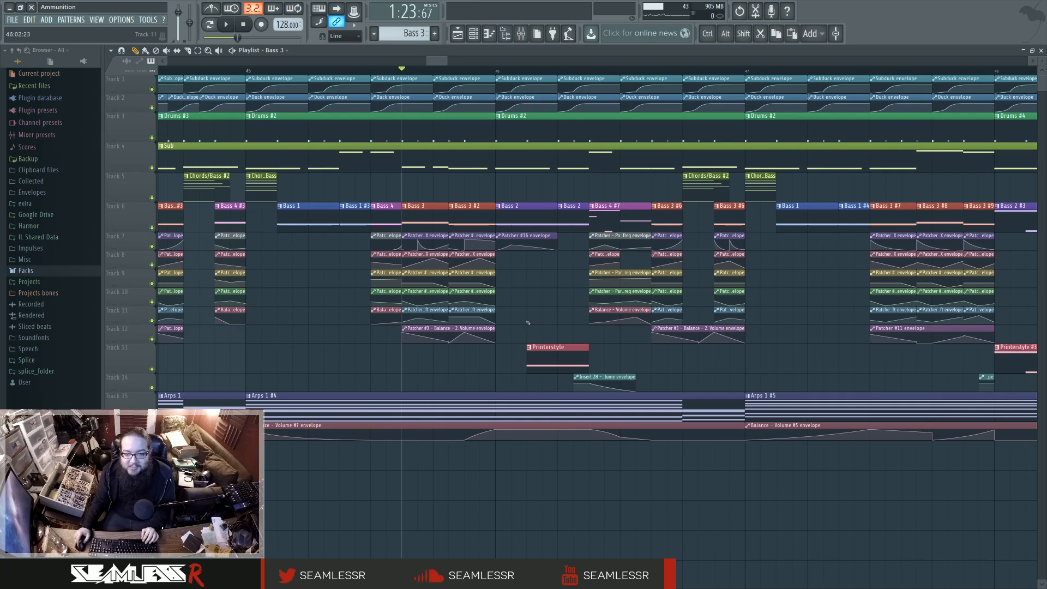
key("space")
key("space")
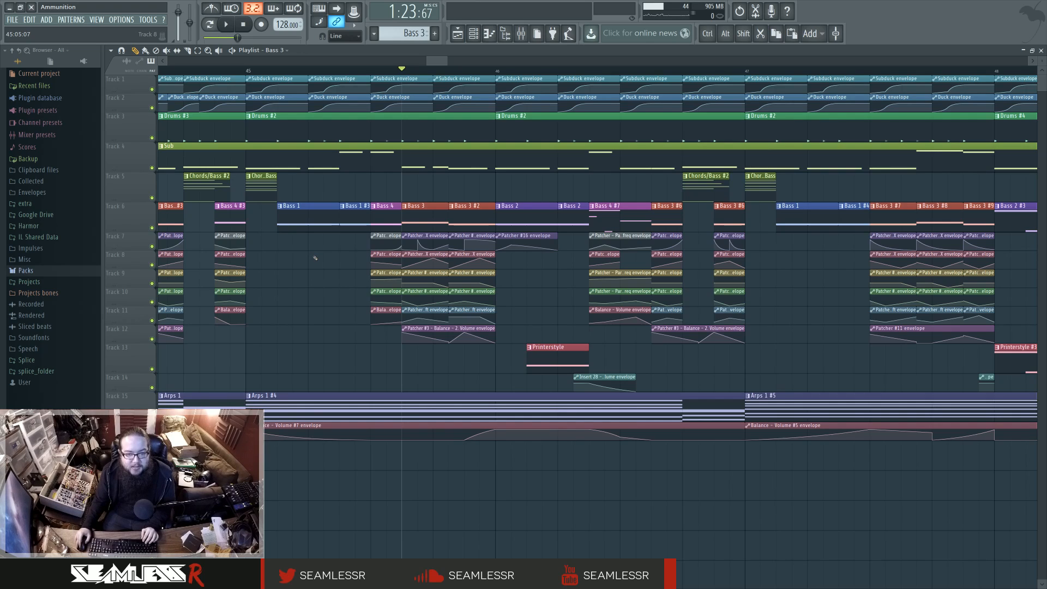
Step: Audition the drop from just before the Printerstyle clip near bar 46 with the side and Printerstyle tracks soloed, and survey the arrangement
key("space")
key("F9")
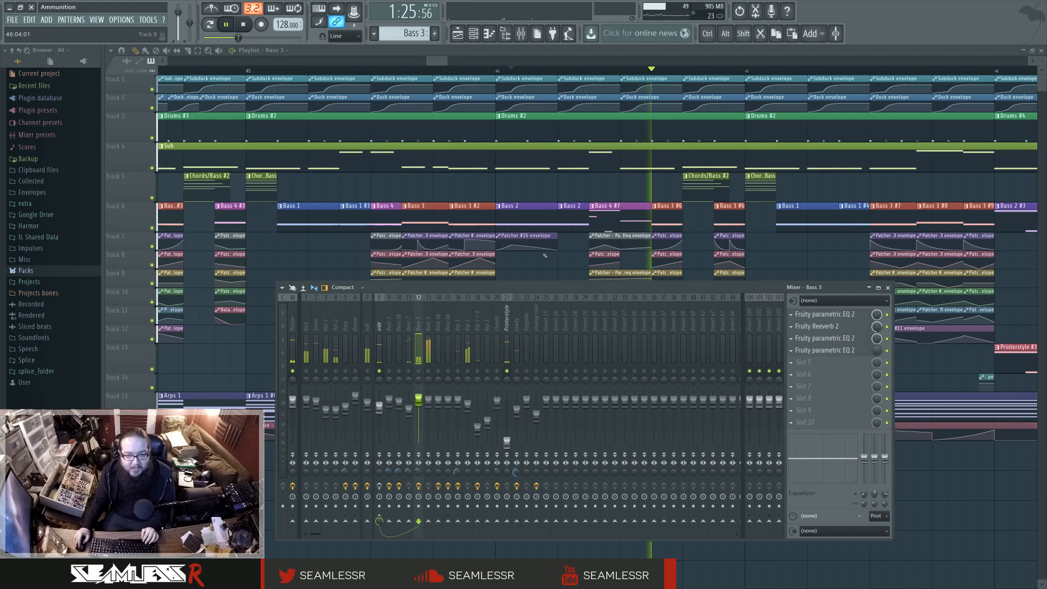
key("F9")
scroll(545, 256, "down", 5)
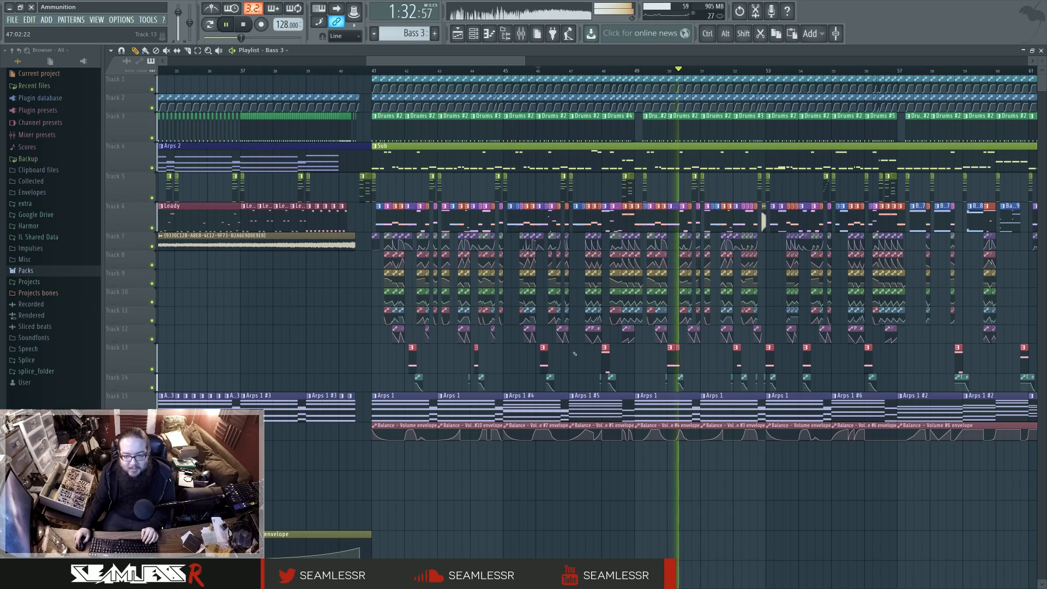
key("space")
scroll(574, 353, "down", 5)
scroll(574, 353, "up", 5)
scroll(575, 354, "down", 3, "ctrl")
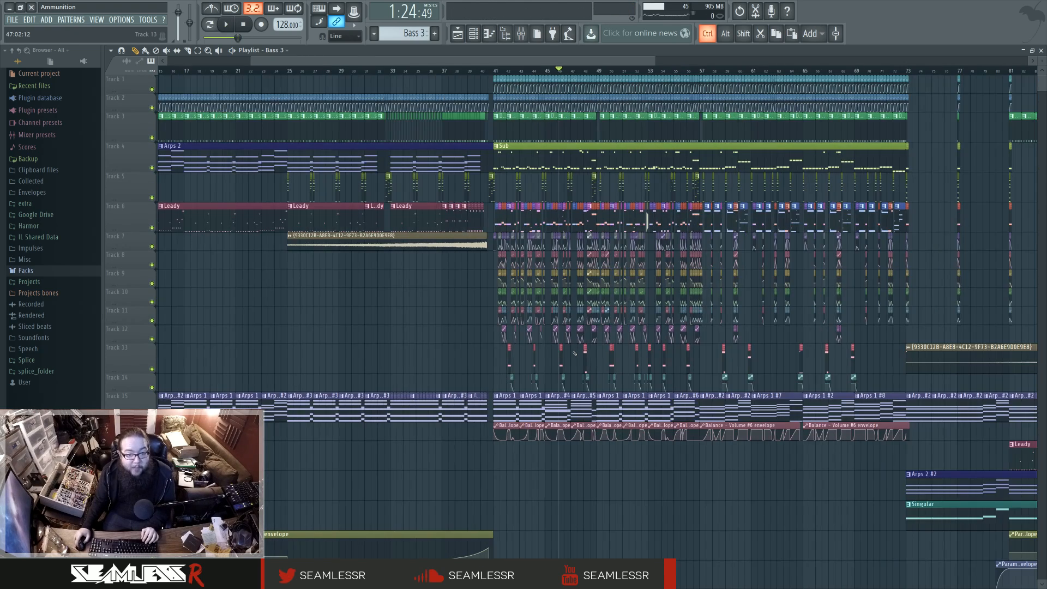
scroll(575, 354, "up", 3)
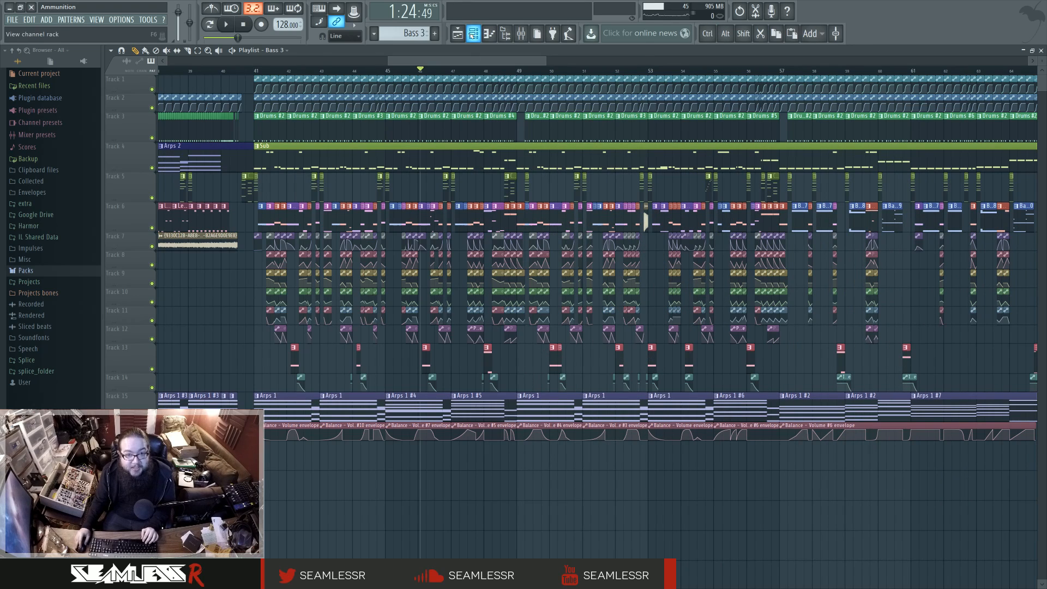
Step: Examine the module routing in the Printerstyle channel's Patcher map and close it
key("F6")
left_click(569, 431)
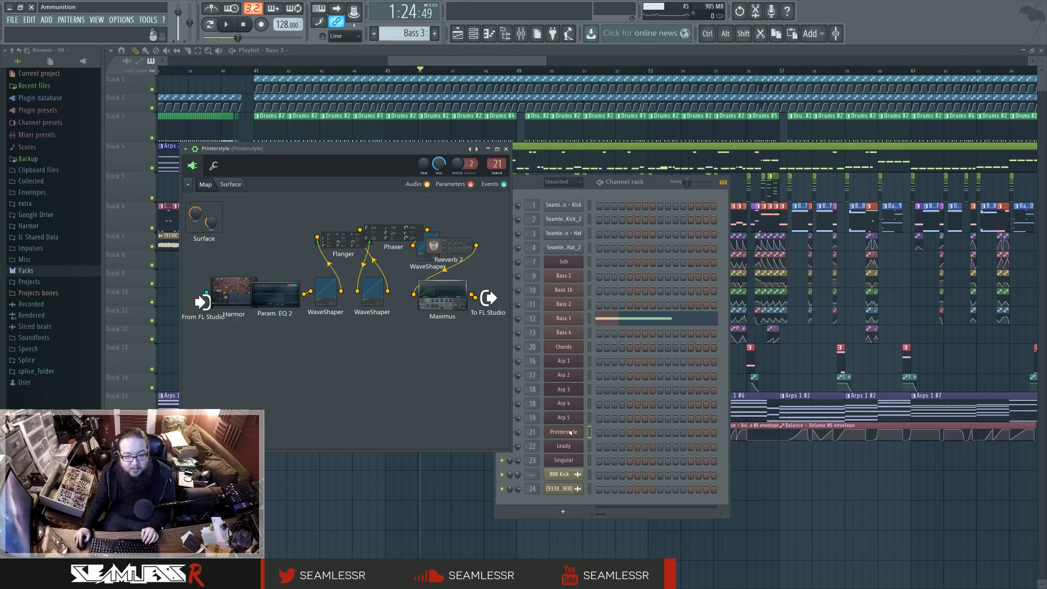
key("Escape")
key("F6")
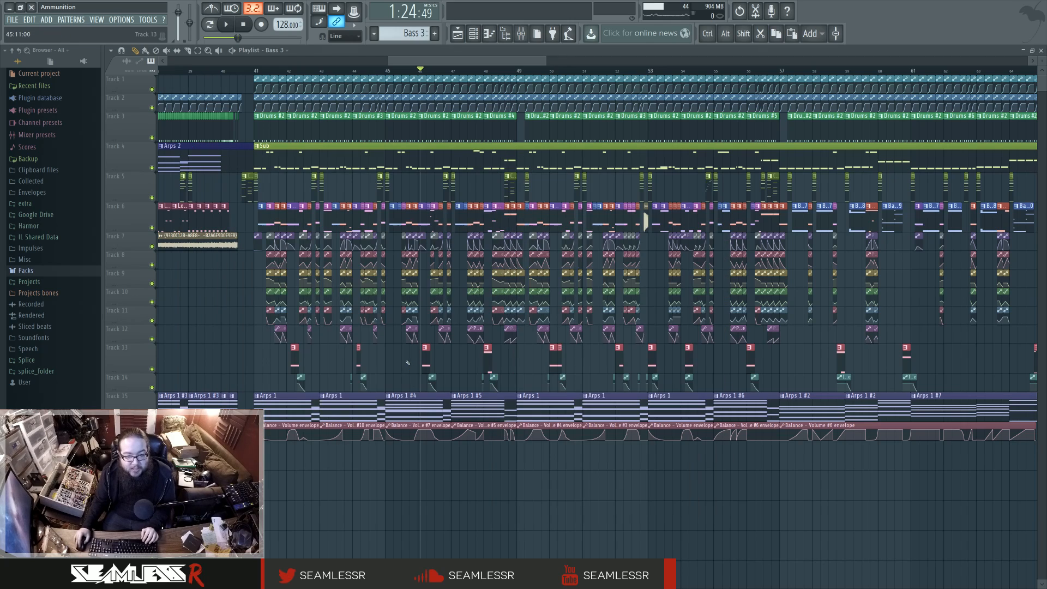
Step: Set the playback position to bar 57, briefly audition the section, and open the Bass 1 #7 pattern in the piano roll
scroll(417, 494, "down", 3)
scroll(380, 487, "down", 1)
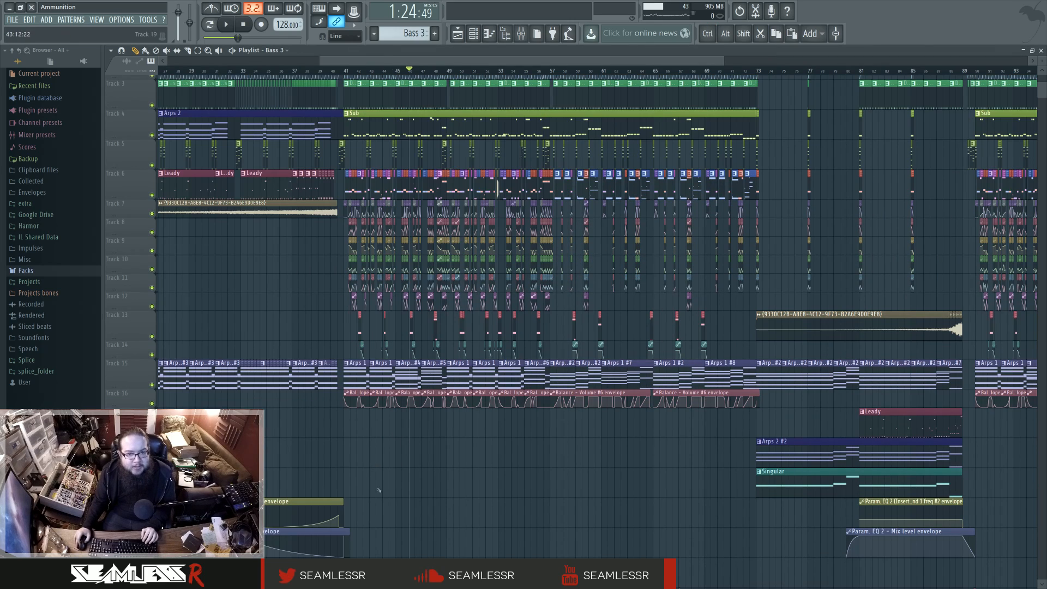
scroll(468, 460, "up", 1)
scroll(459, 331, "up", 5)
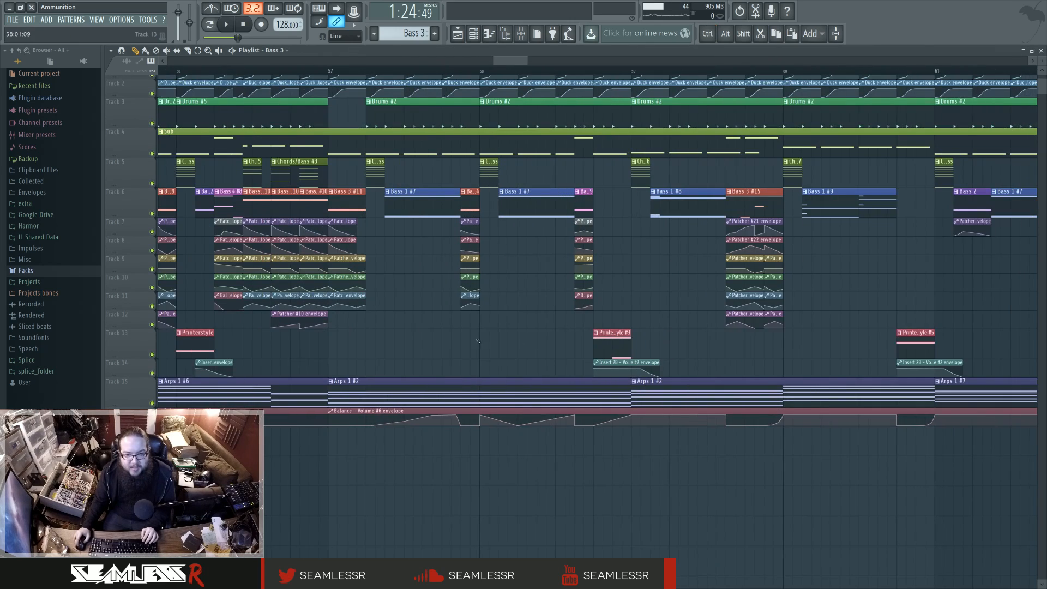
left_click(390, 71)
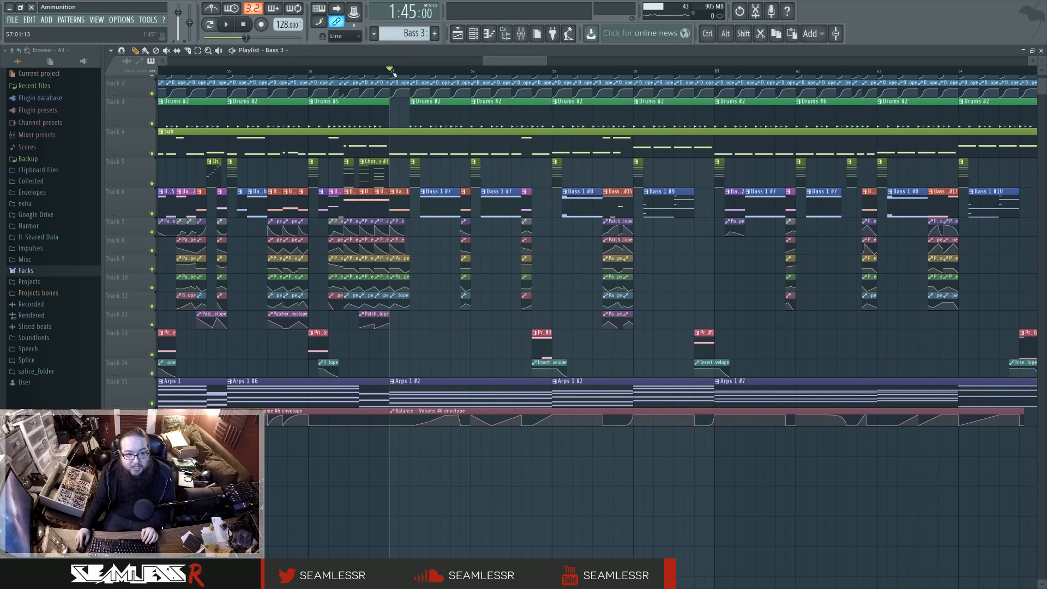
left_click(478, 34)
key("space")
key("space")
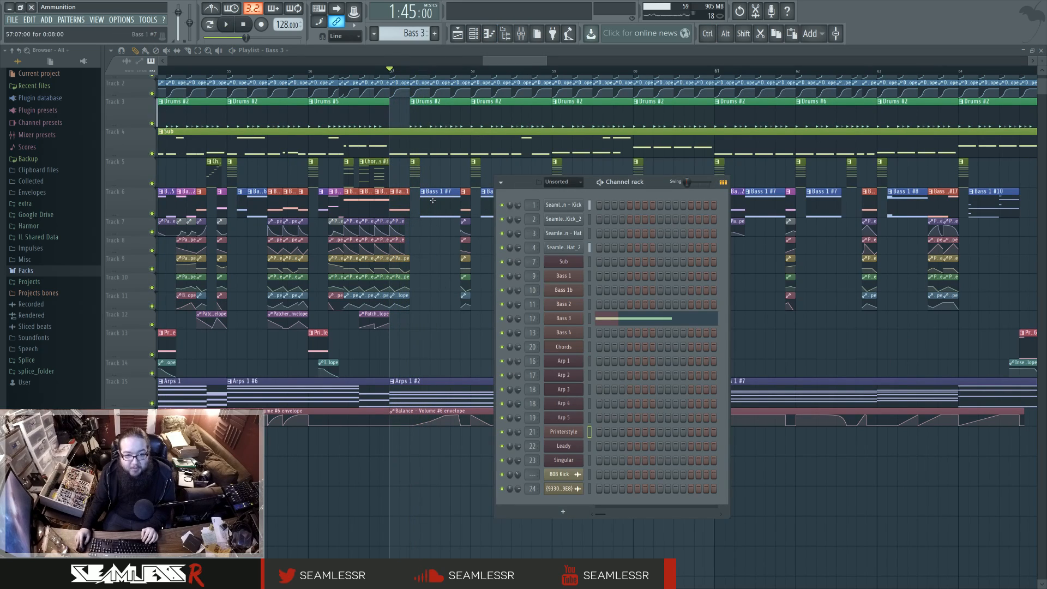
double_click(435, 206)
key("F7")
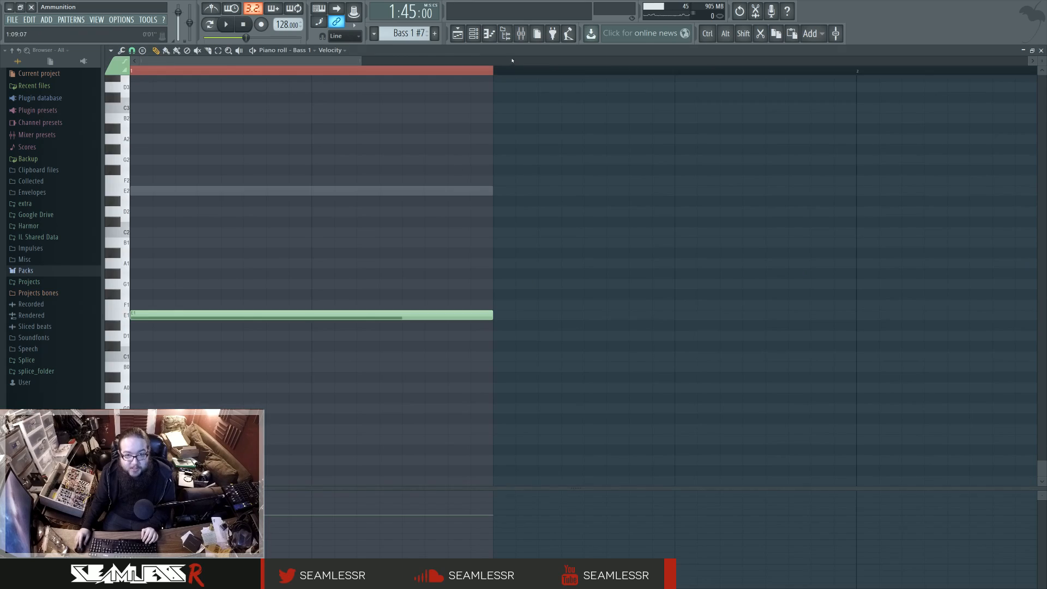
Step: Audition the Bass 1 #7 section in the mixer, alternating between the Bass 1b and Bass 1 tracks soloed with the side track
key("F9")
key("space")
key("space")
right_click(400, 371)
key("space")
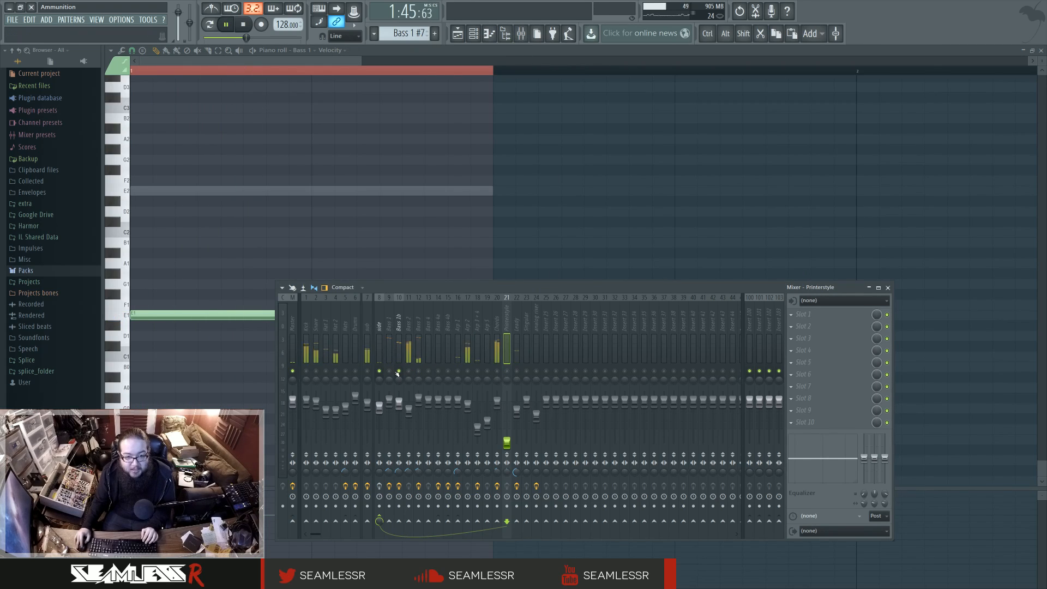
key("space")
right_click(389, 372)
key("space")
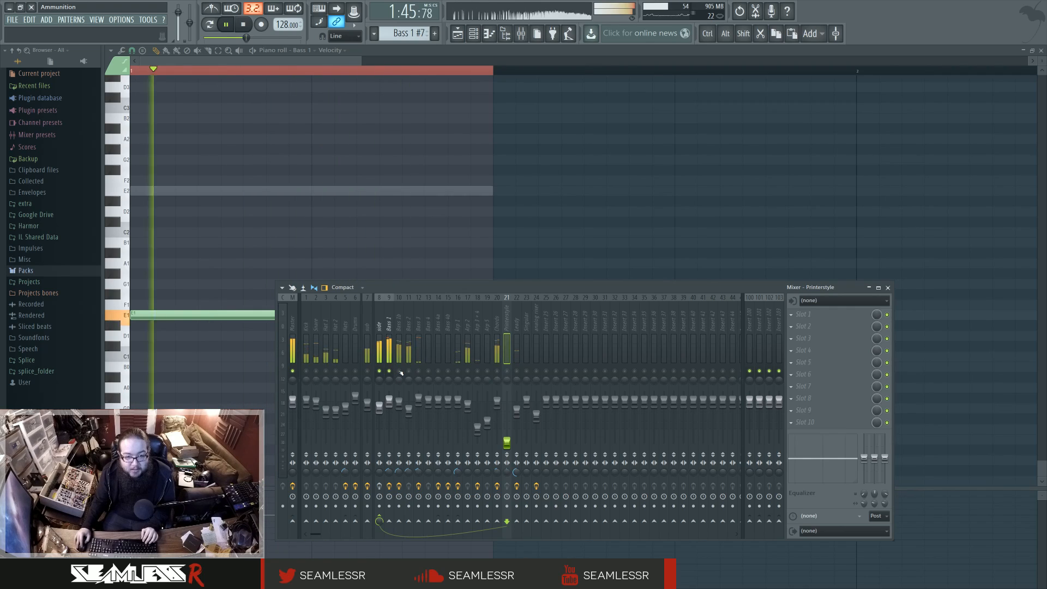
key("space")
right_click(399, 371)
key("space")
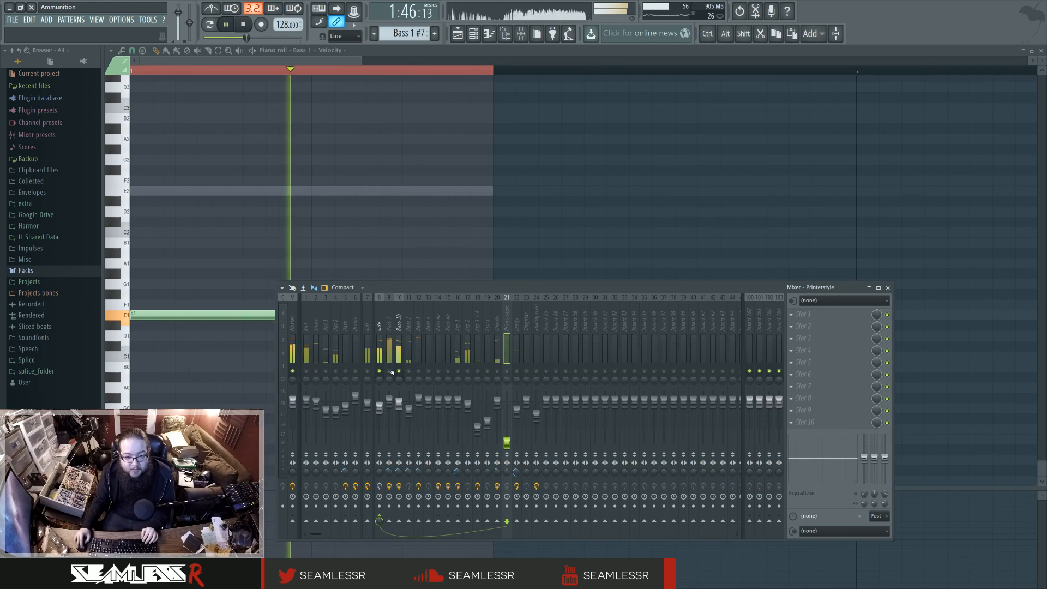
key("space")
Step: Open the Bass 1b channel's Patcher map and spread out its WaveShaper, Param. EQ 2 and Maximus modules to reveal the routing
key("F6")
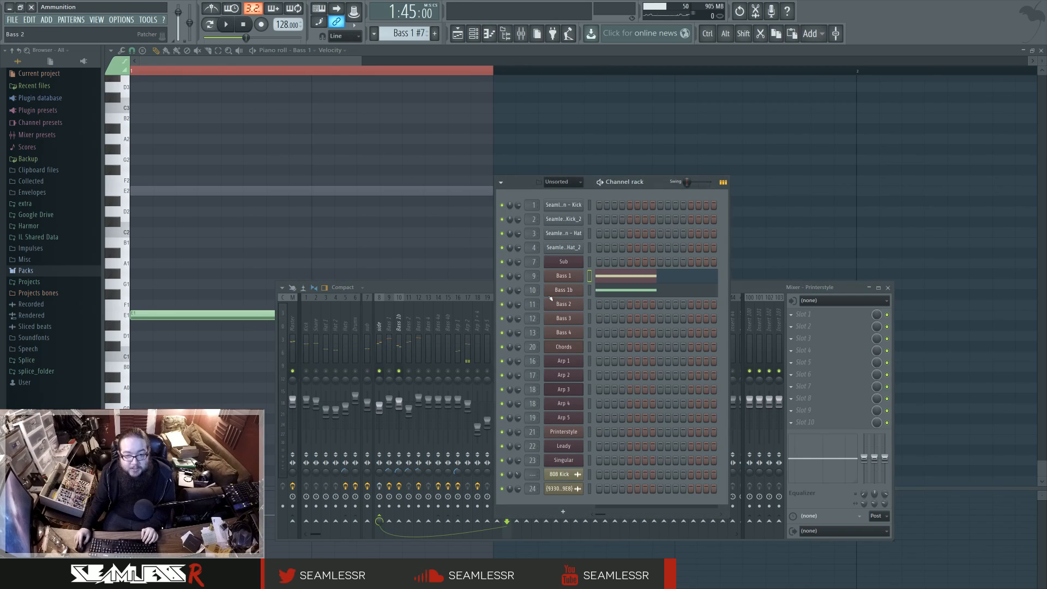
left_click(575, 291)
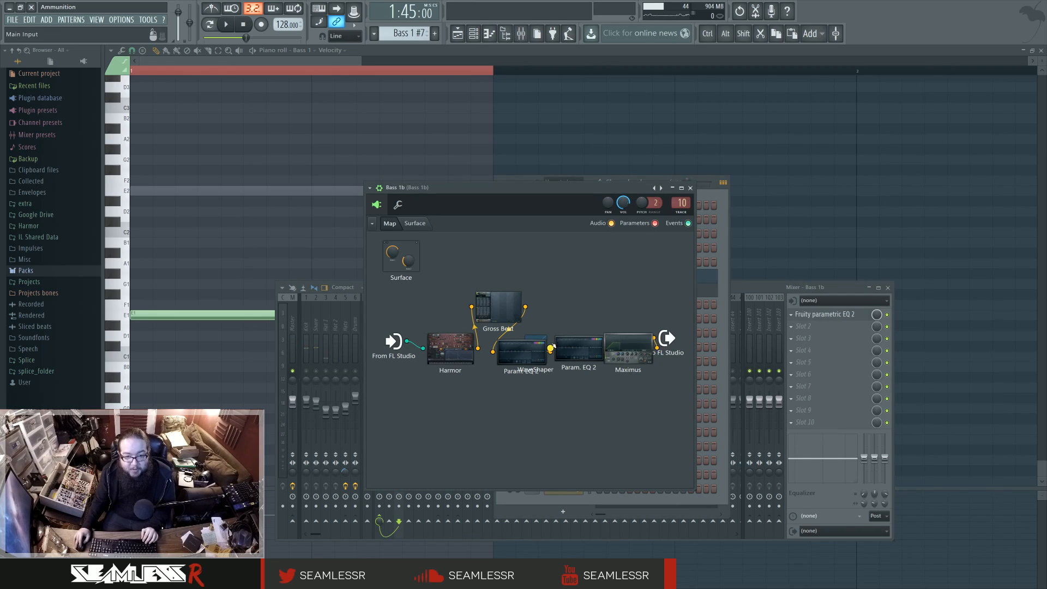
left_click_drag(536, 337, 536, 401)
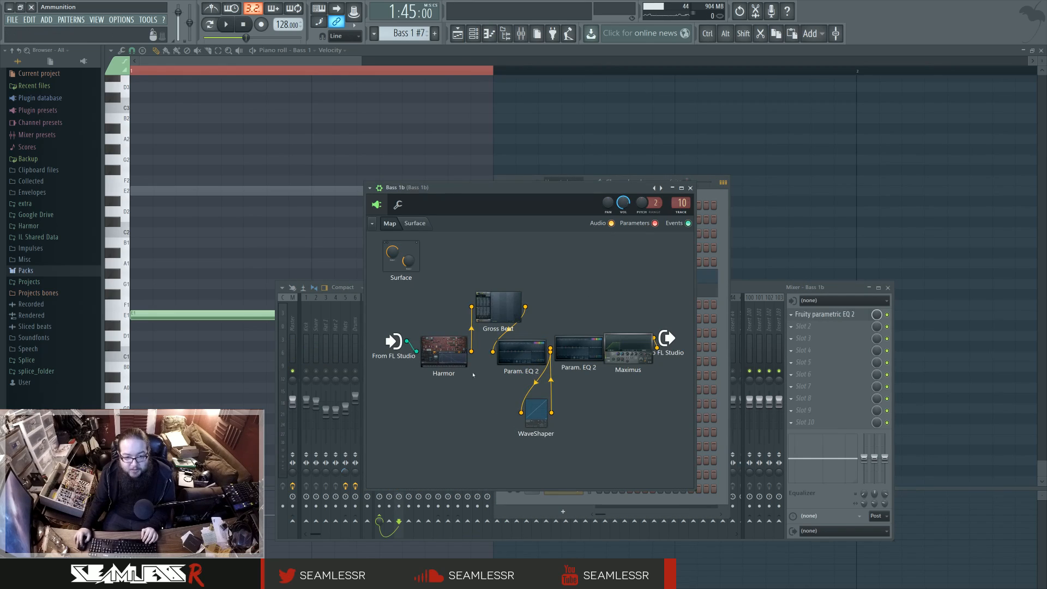
left_click_drag(514, 350, 502, 353)
left_click_drag(604, 349, 606, 296)
Step: Inspect the effects and volume LFO settings of Harmor inside the Bass 1b Patcher, and close the synth
double_click(443, 351)
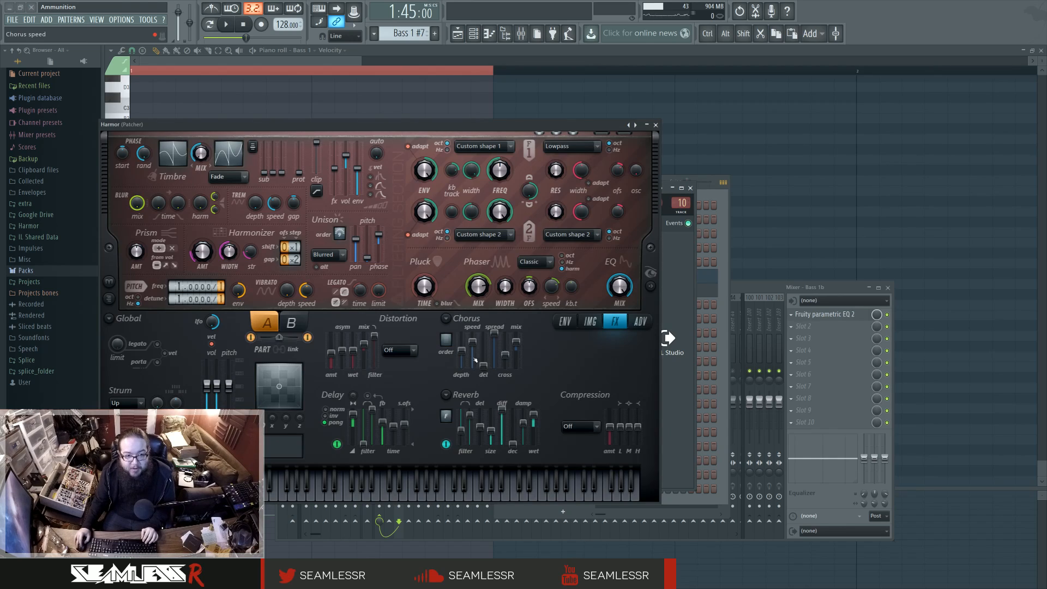
left_click(563, 319)
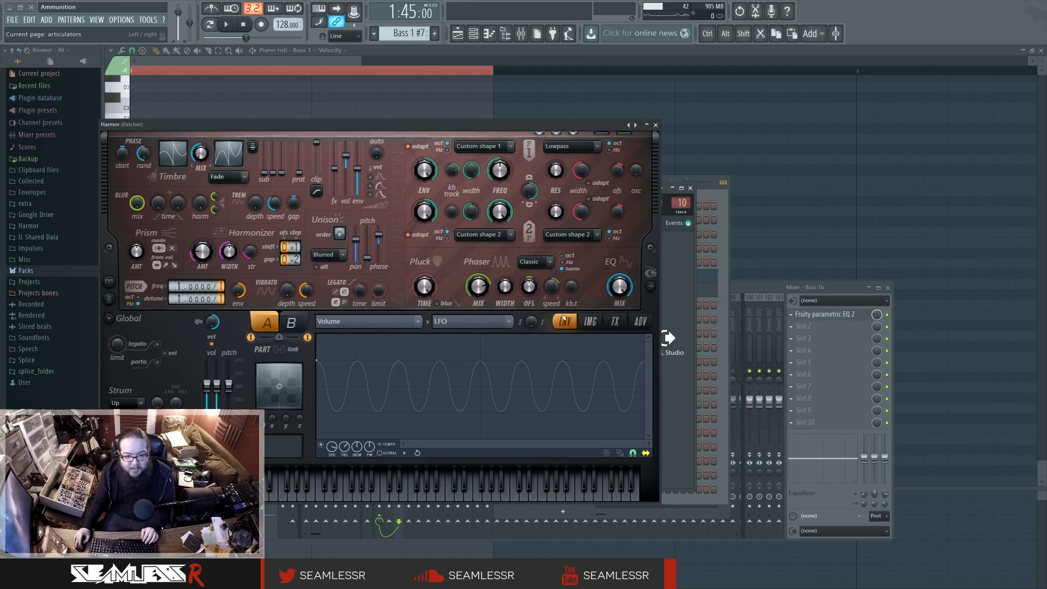
left_click(656, 125)
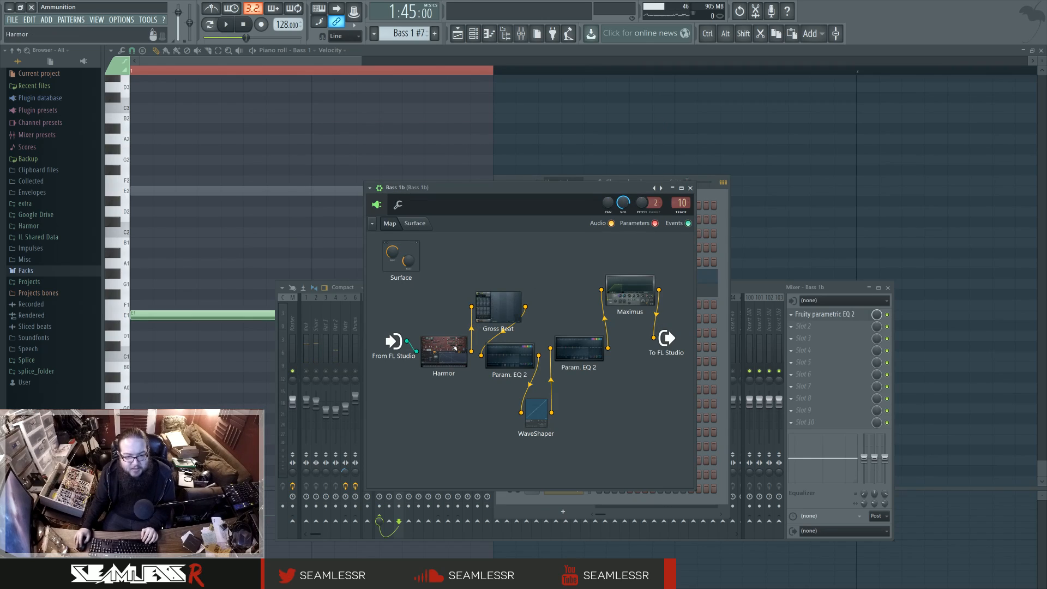
Step: Open the Bass 1 #9 pattern from the playlist and examine its low and octave-higher notes in the piano roll
key("F5")
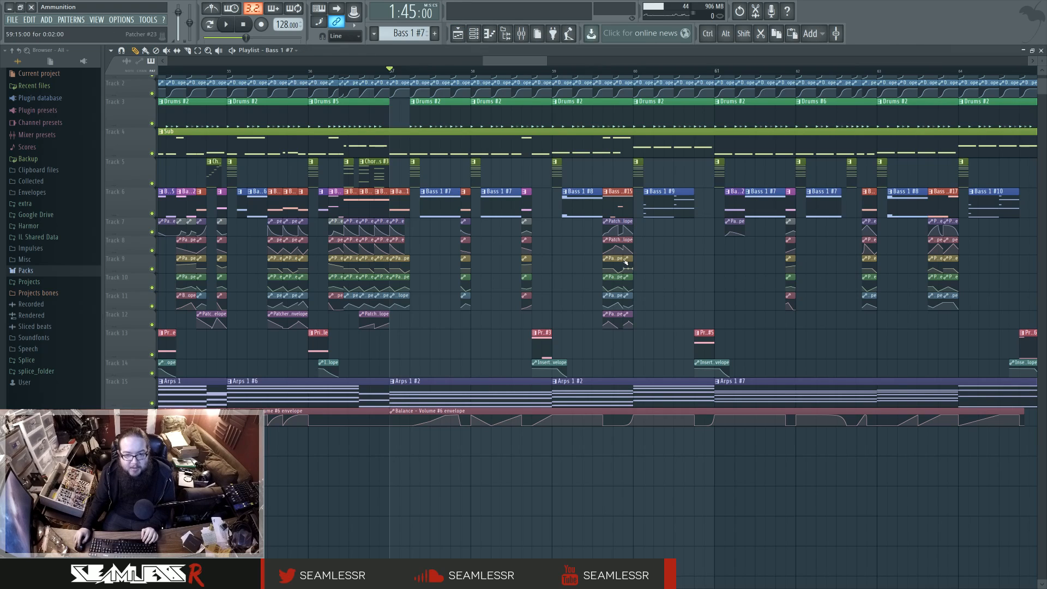
double_click(671, 210)
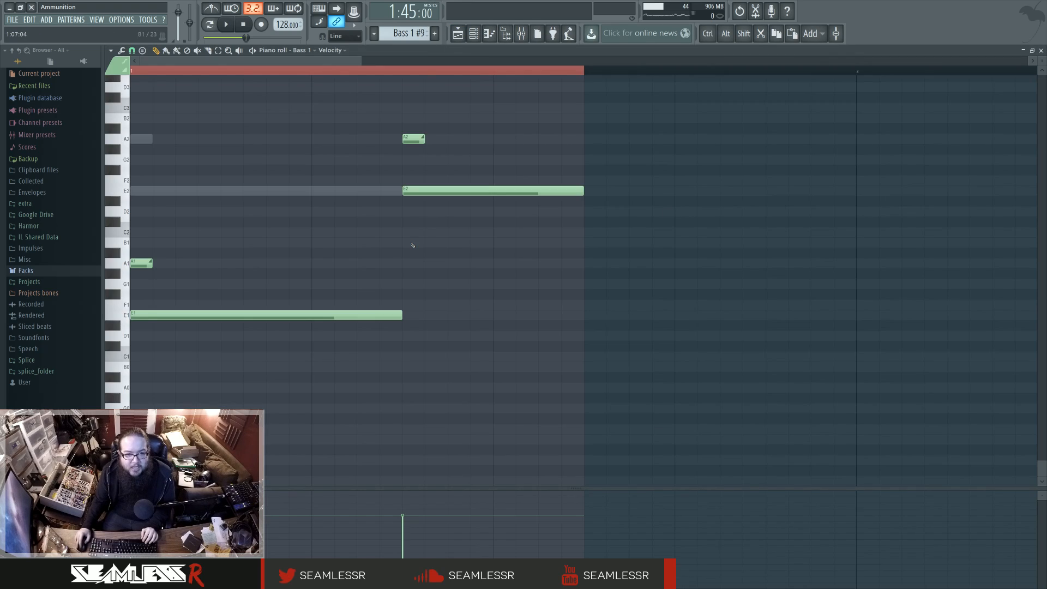
scroll(412, 245, "up", 3)
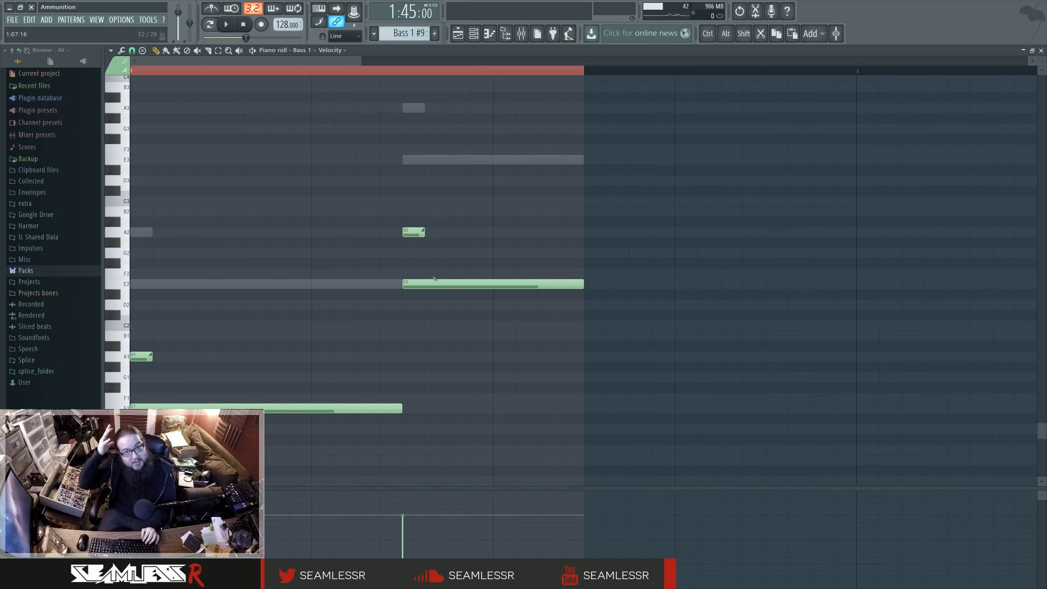
Step: Audition the Bass 1 #9 pattern from its start in pattern mode with the Bass 1 and Bass 1b mixer tracks both active
left_click(131, 70)
left_click_drag(202, 29, 204, 29)
left_click(209, 25)
key("space")
left_click(458, 39)
left_click(506, 34)
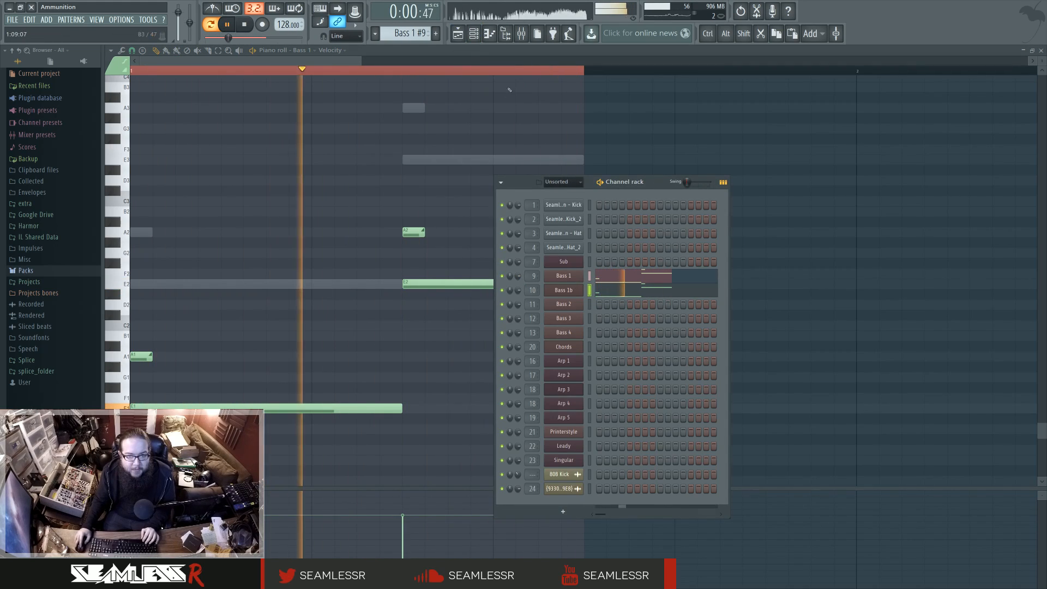
left_click(522, 34)
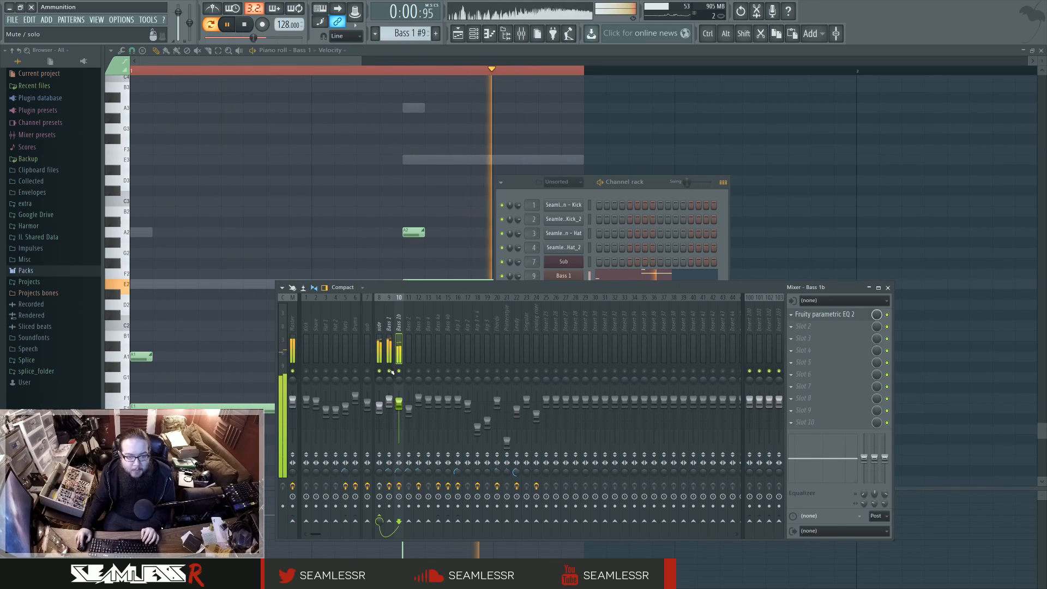
key("space")
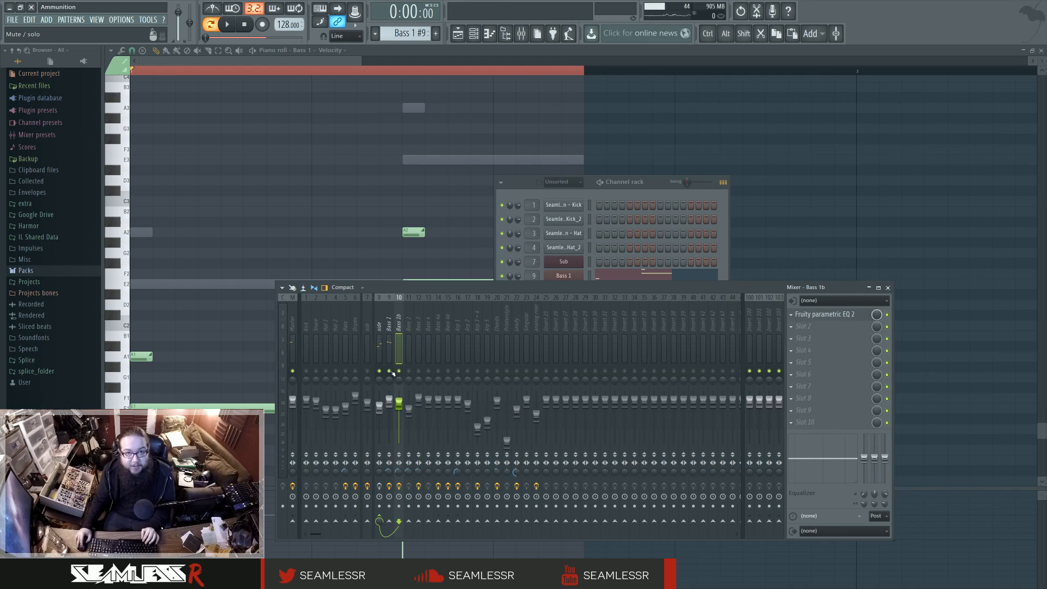
Step: Return to the playlist and survey the bass, Printerstyle and arp clips around bars 57 to 65 of the drop
left_click(458, 33)
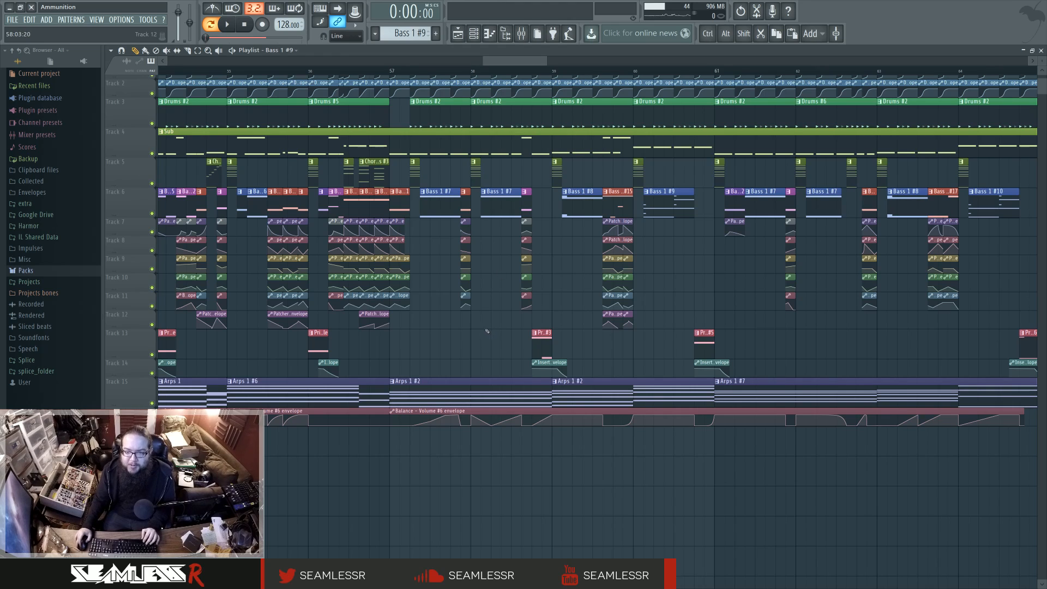
left_click_drag(621, 337, 532, 355)
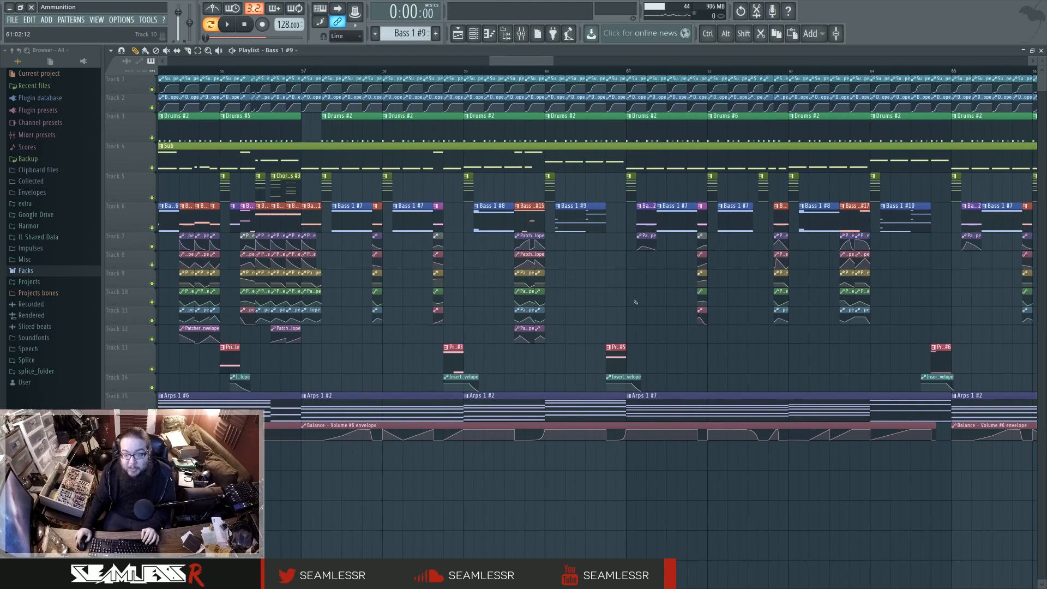
scroll(627, 300, "right", 2)
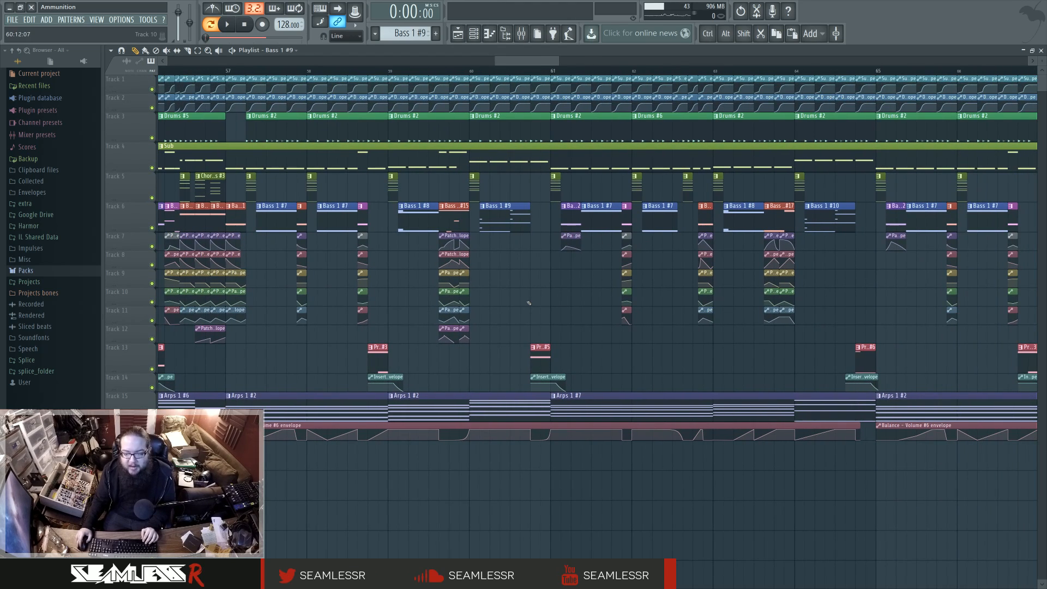
scroll(528, 303, "down", 1)
left_click(272, 61)
left_click(504, 61)
mouse_move(504, 49)
left_mouse_down()
mouse_move(394, 50)
mouse_move(532, 52)
mouse_move(492, 53)
left_mouse_up()
Step: Audition the drop in song mode from just before bar 57 past bar 61 with all mixer tracks enabled, checking the mixer during playback
left_click(726, 71)
key("space")
key("space")
key("F9")
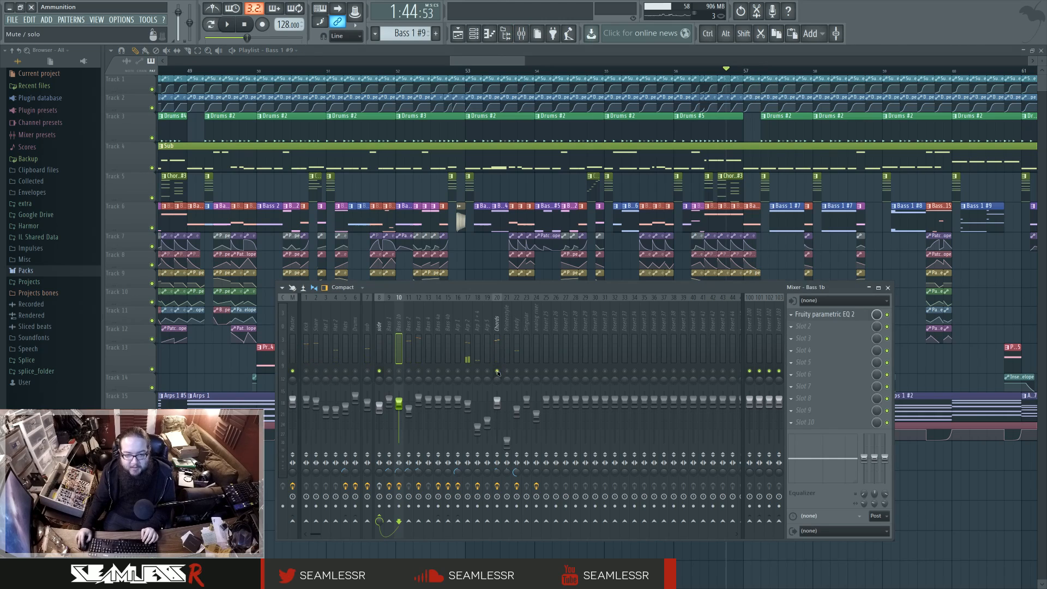
key("space")
key("F9")
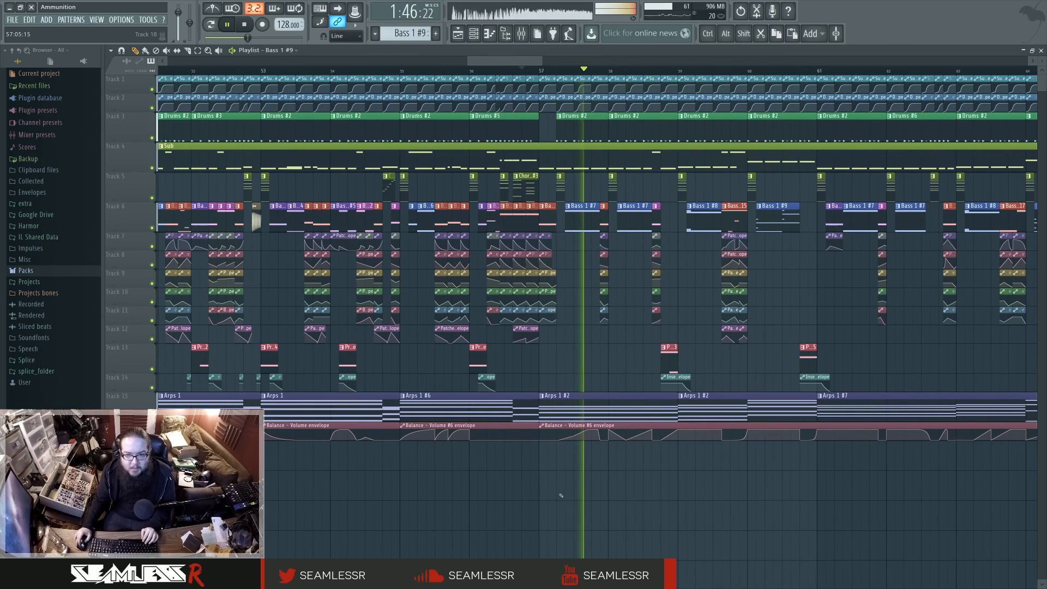
key("F9")
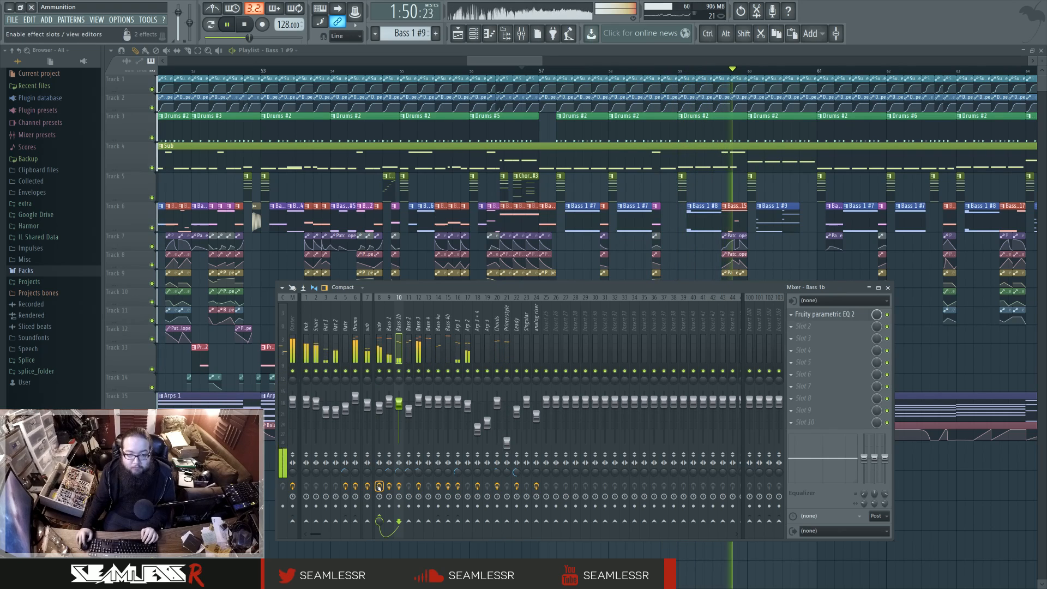
key("F9")
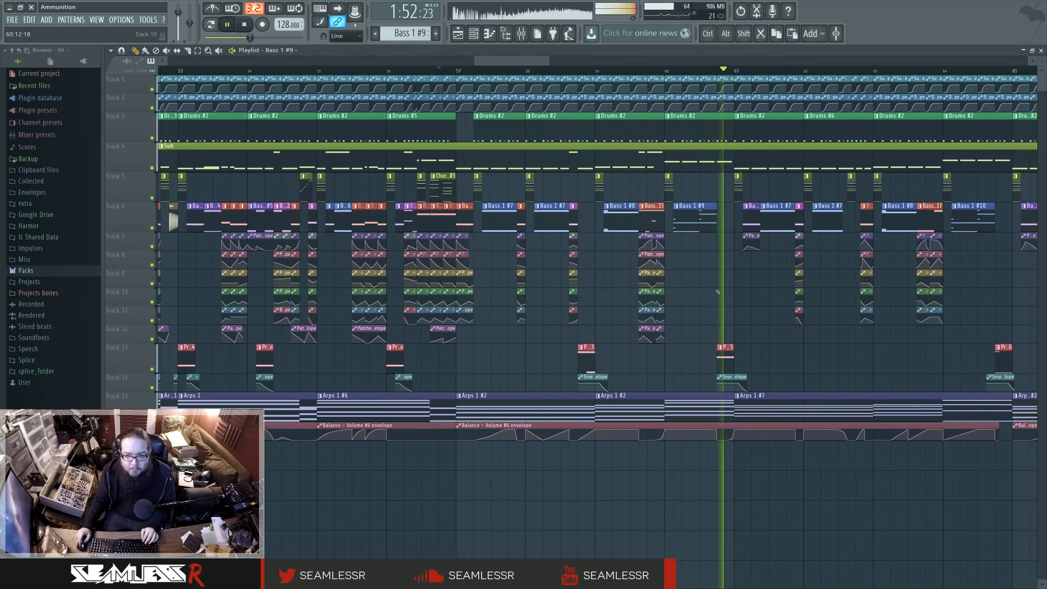
left_click_drag(739, 287, 680, 287)
scroll(680, 288, "down", 2)
key("ctrl+space")
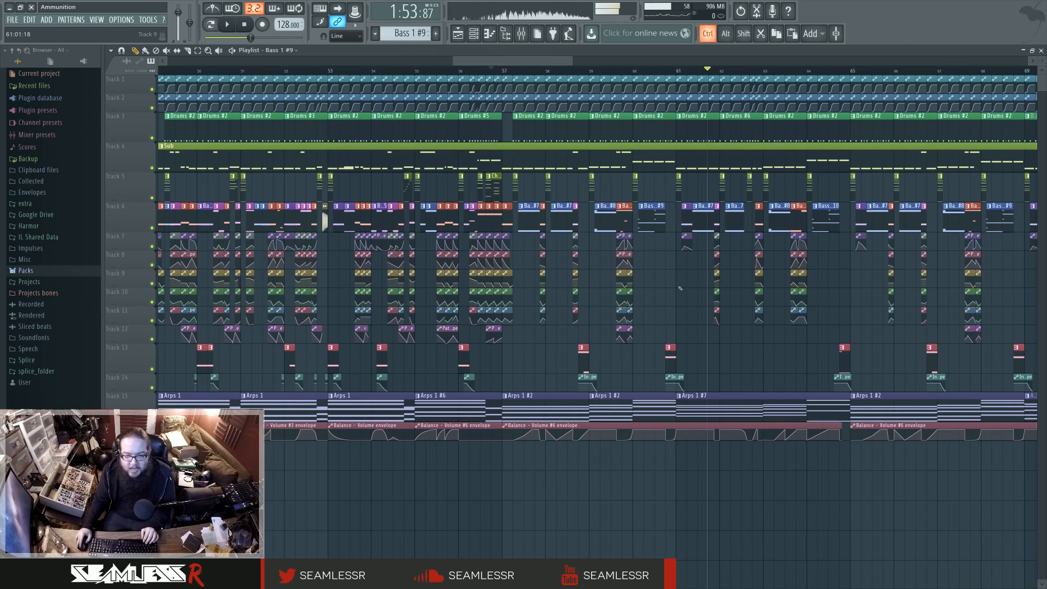
Step: Point out the Arps 1 clips across the drop by selecting them, undoing any accidental change
scroll(698, 306, "down", 3)
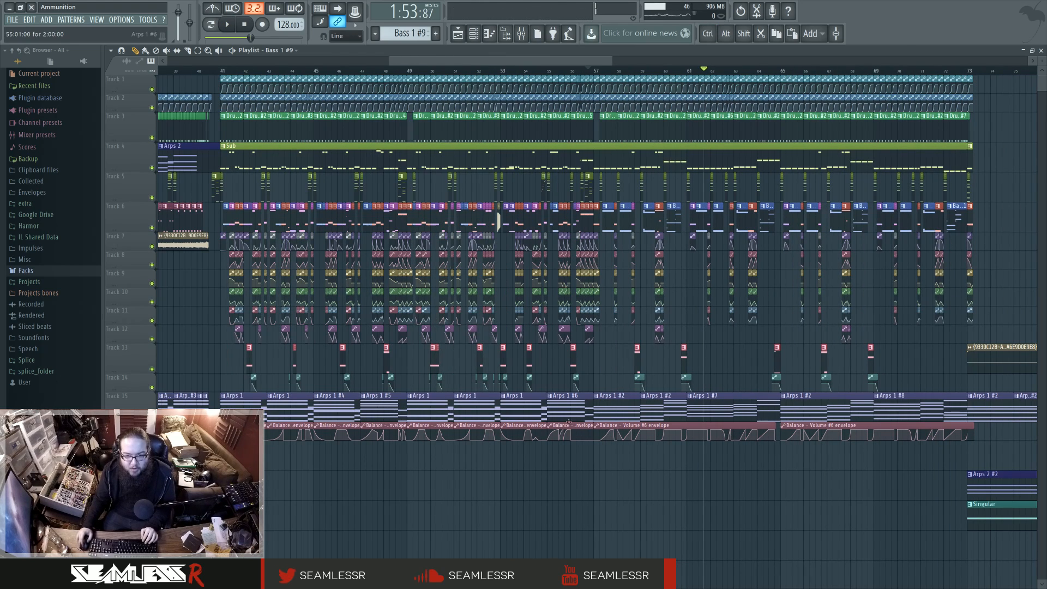
left_click(263, 401, "ctrl")
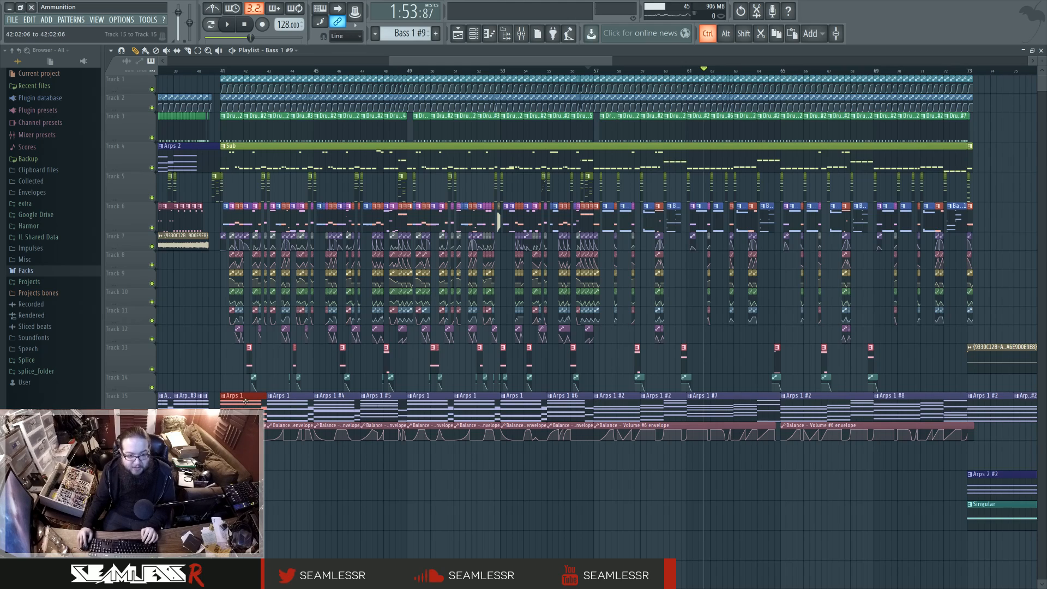
left_click(596, 542, "ctrl")
left_click_drag(622, 406, 753, 404)
right_click(667, 406)
key("ctrl+z")
scroll(703, 422, "right", 2)
right_click(671, 472)
left_click_drag(584, 407, 898, 407)
right_click(595, 470)
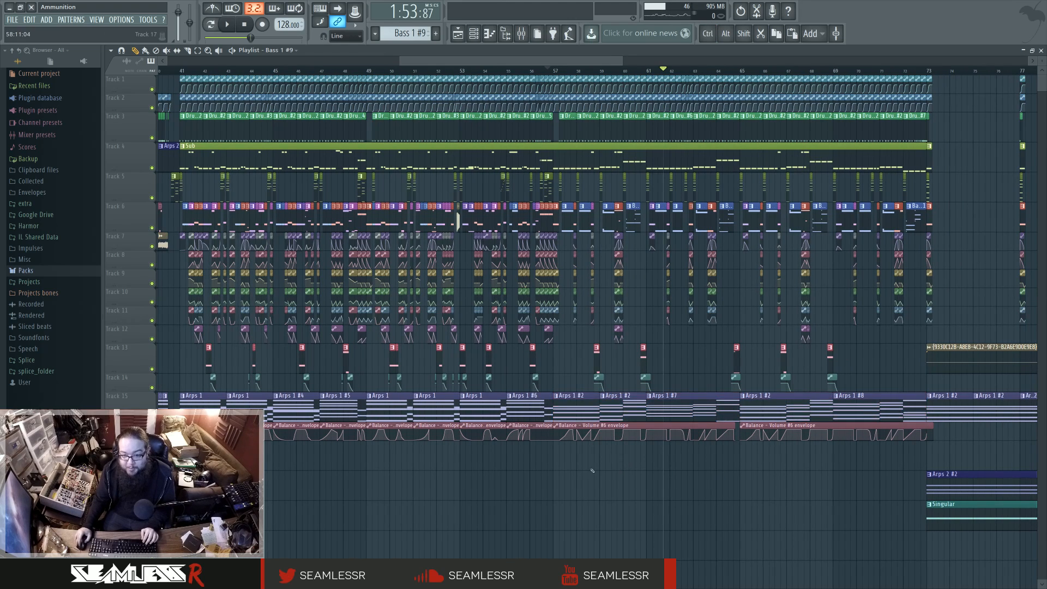
Step: Review the intro's arrangement and select the Arps 1 #2 clip that ends at bar 9
scroll(595, 470, "left", 10)
scroll(285, 432, "left", 5)
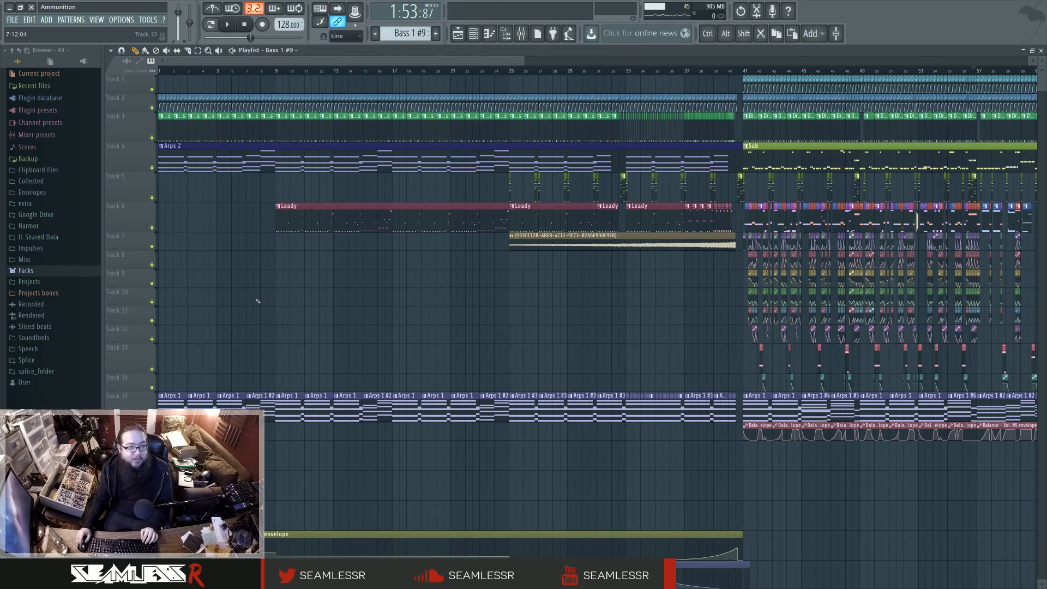
left_click(229, 401, "ctrl")
left_click_drag(259, 414, 271, 386)
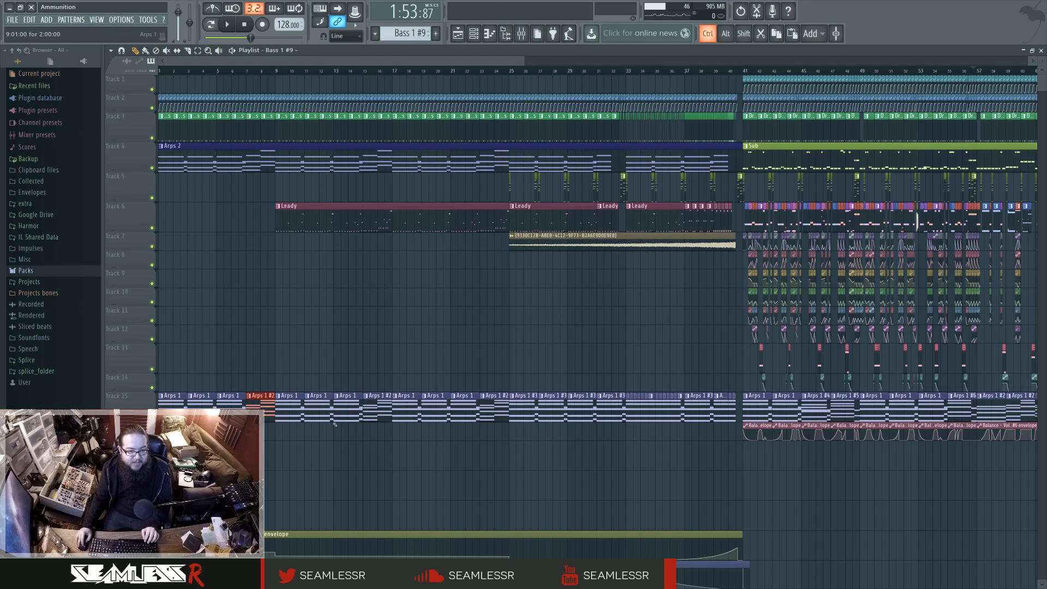
Step: Point out the first drop's second half by marking bars 57 to 73 and its Balance - Volume #6 envelope clips, clearing the selections
right_click(552, 447)
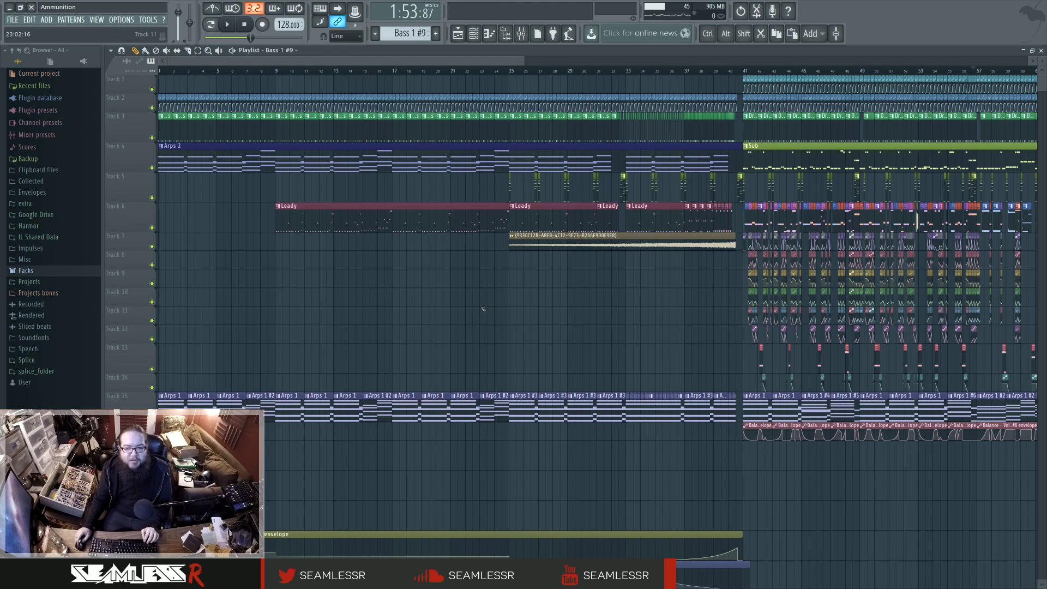
scroll(483, 309, "right", 5)
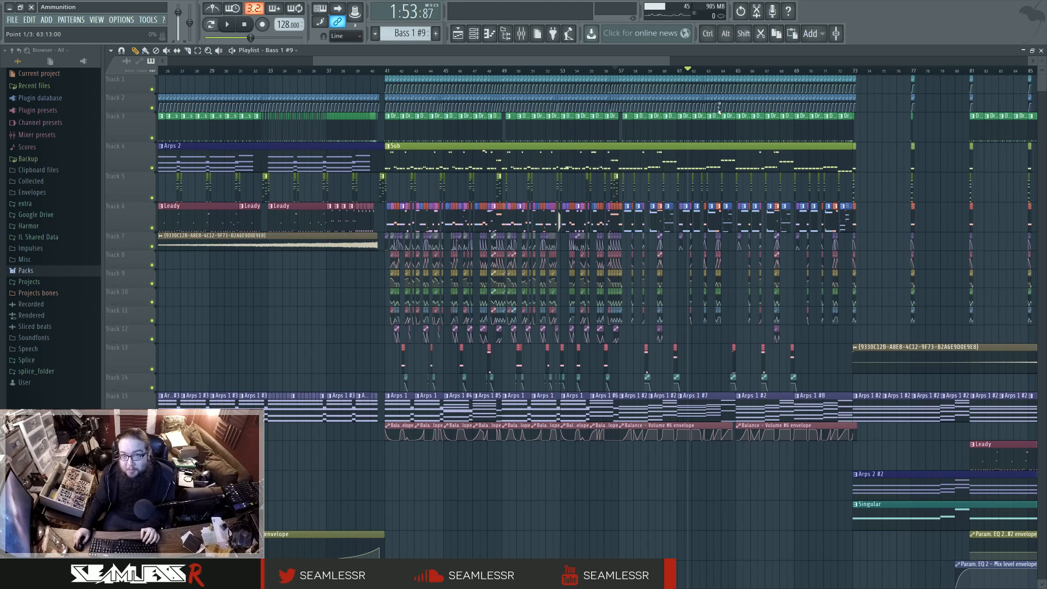
left_click(388, 70)
left_click_drag(388, 70, 621, 74)
left_click_drag(621, 73, 856, 84)
left_click(819, 337, "ctrl")
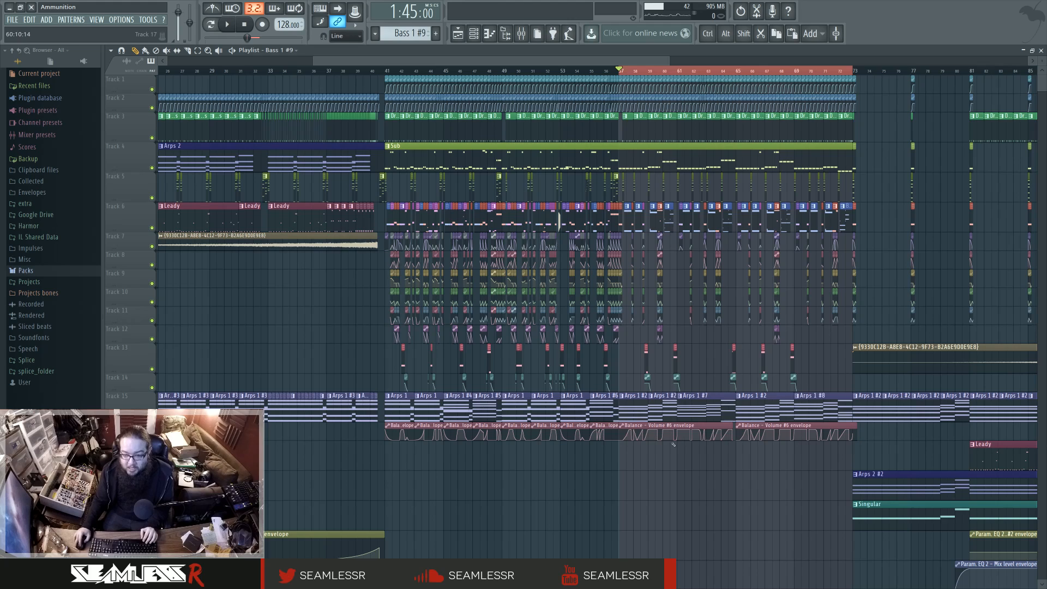
left_click_drag(677, 468, 818, 435)
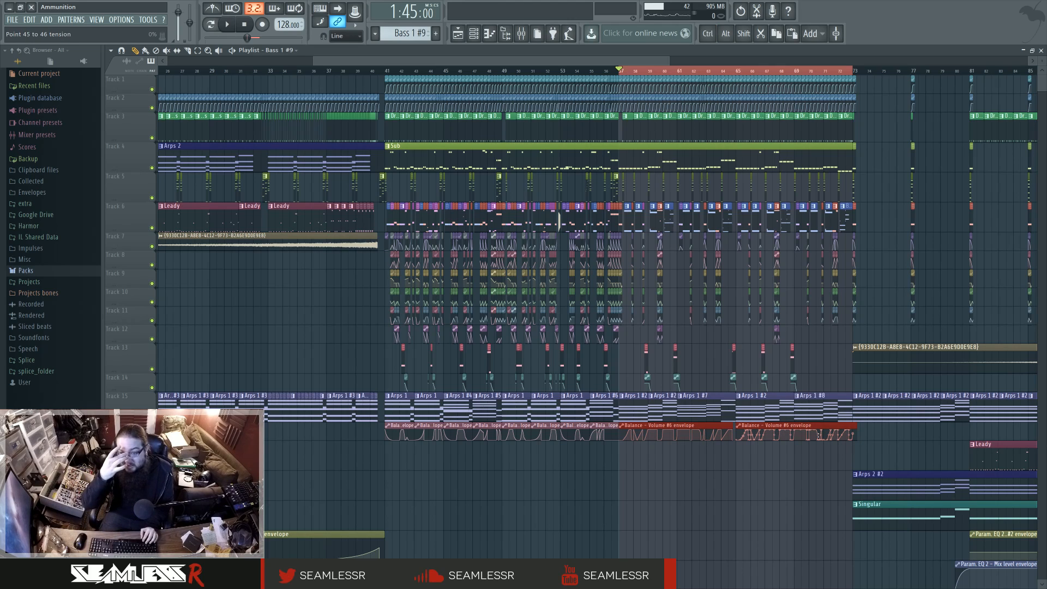
left_click(699, 350, "ctrl")
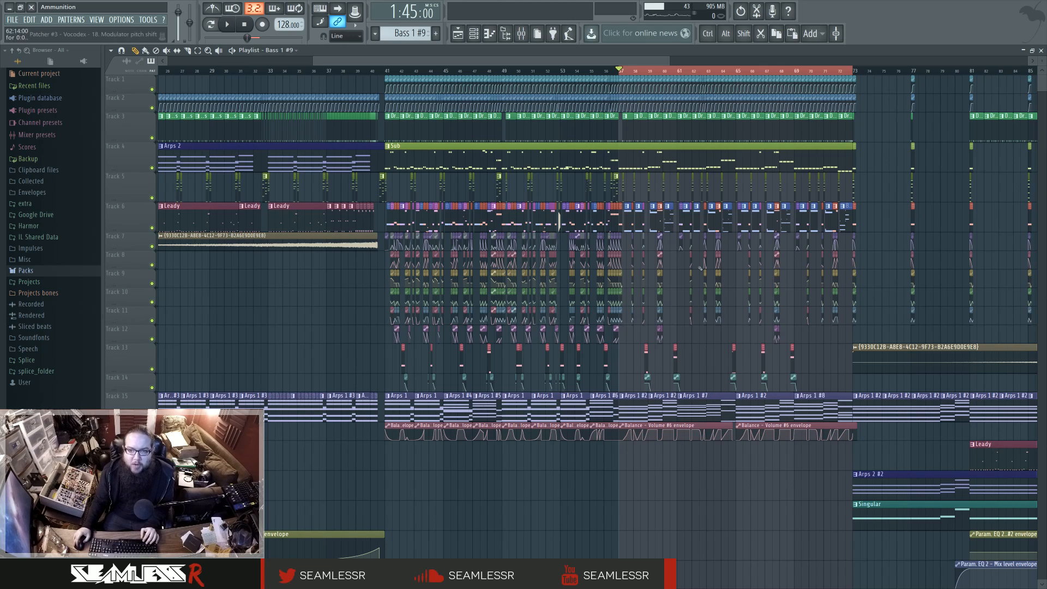
left_click(689, 346, "ctrl")
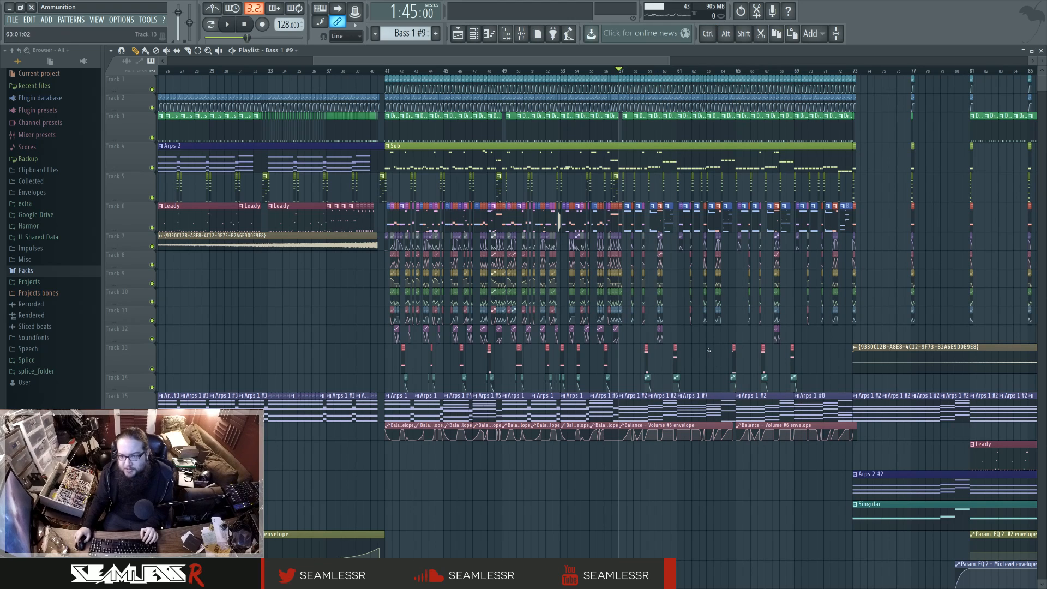
Step: Audition the start of the breakdown from bar 73 in song mode while checking the mixer
scroll(708, 350, "right", 5)
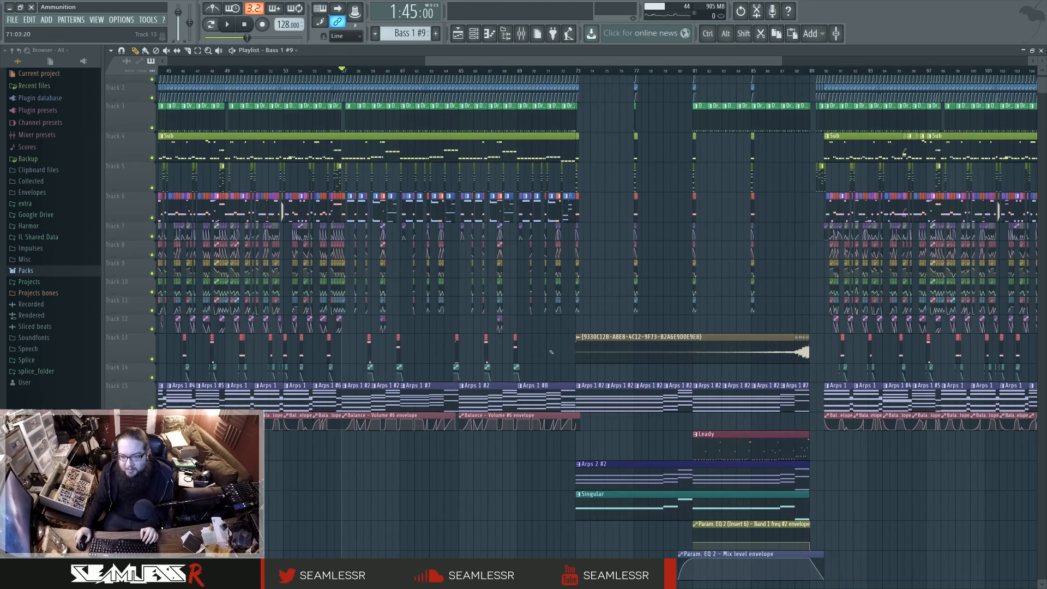
scroll(553, 353, "down", 2)
scroll(595, 402, "down", 2)
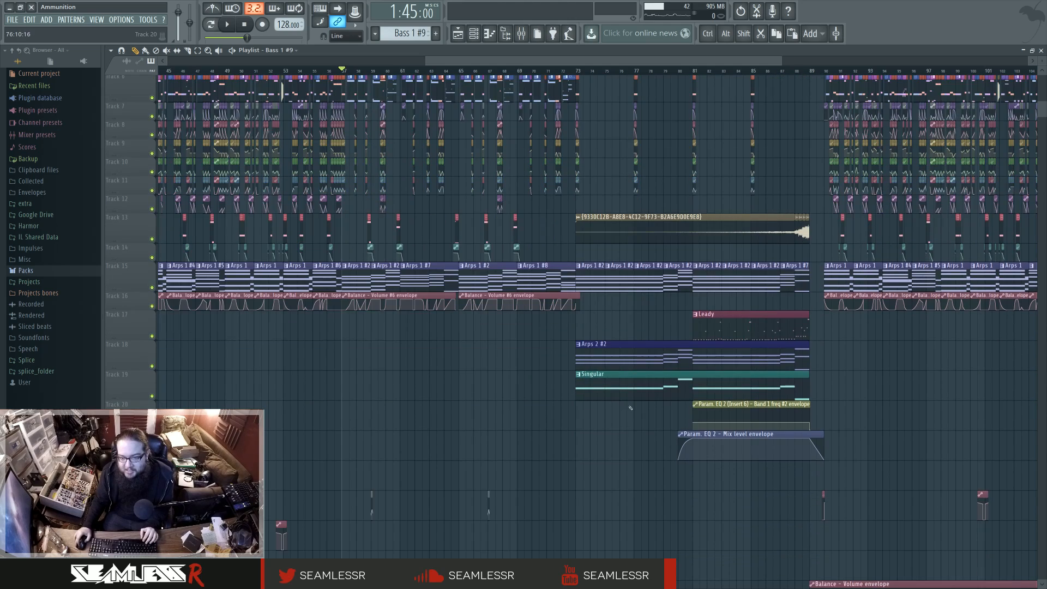
left_click(581, 70)
key("space")
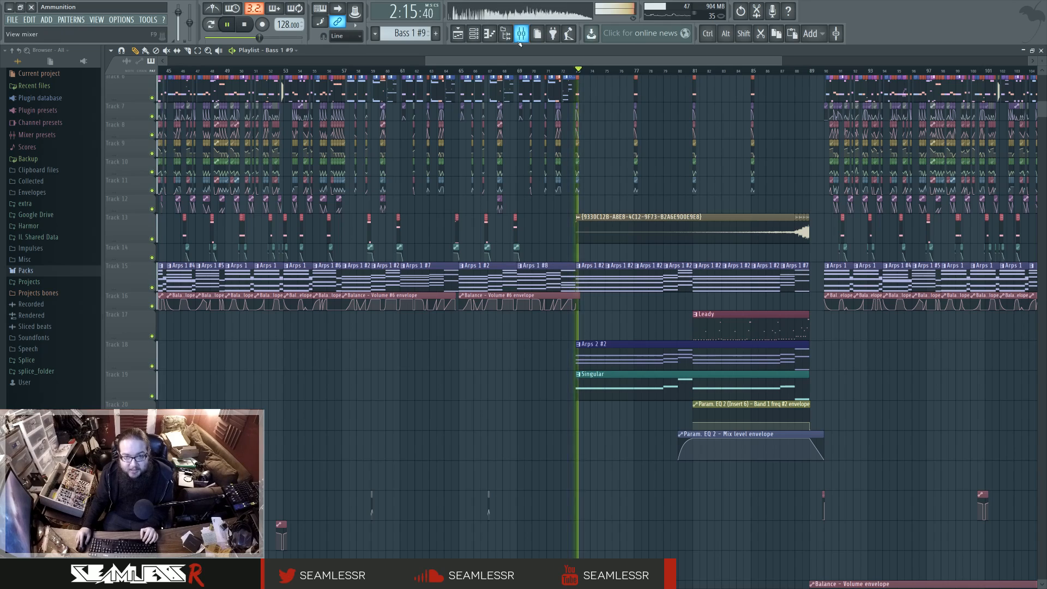
key("F9")
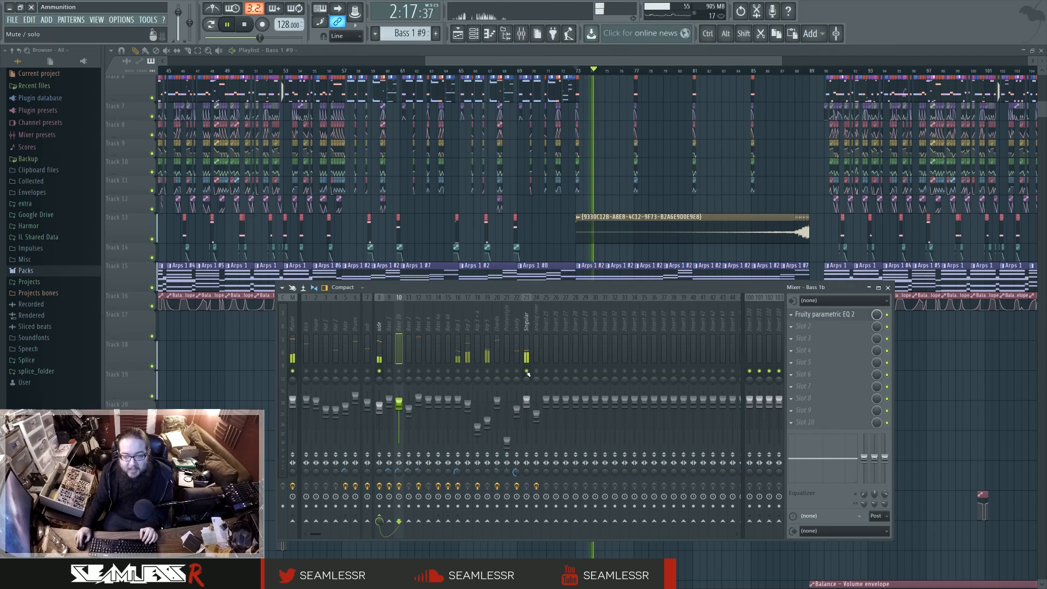
key("F9")
Step: Skip playback through the rest of the breakdown from bar 81 to about bar 87 and stop
left_click(696, 71)
left_click(735, 71)
left_click(772, 71)
left_click(789, 71)
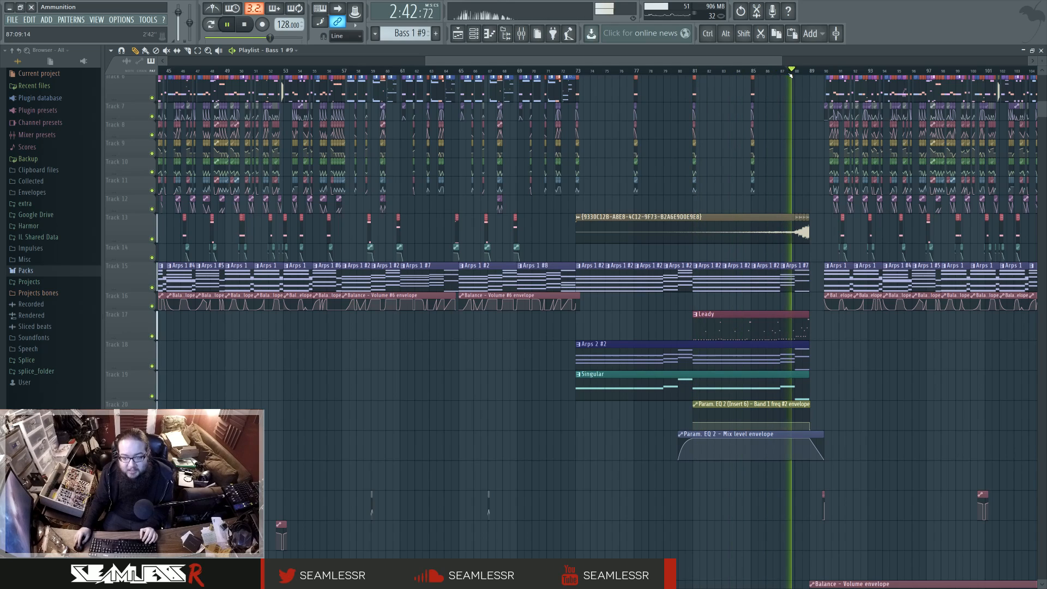
key("space")
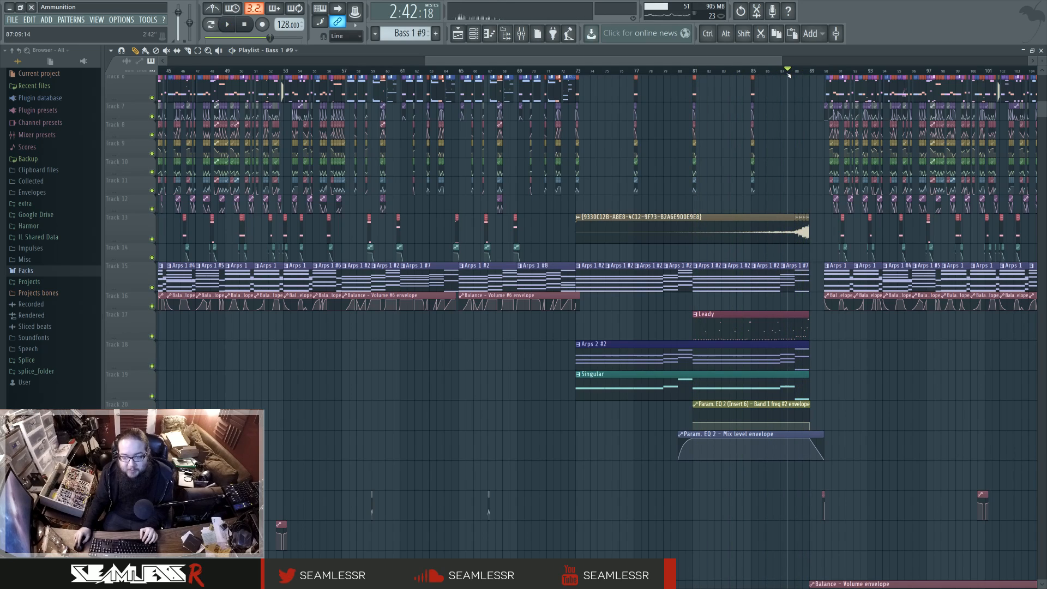
Step: Replay the breakdown from bar 73 with the mixer briefly shown
left_click(580, 72)
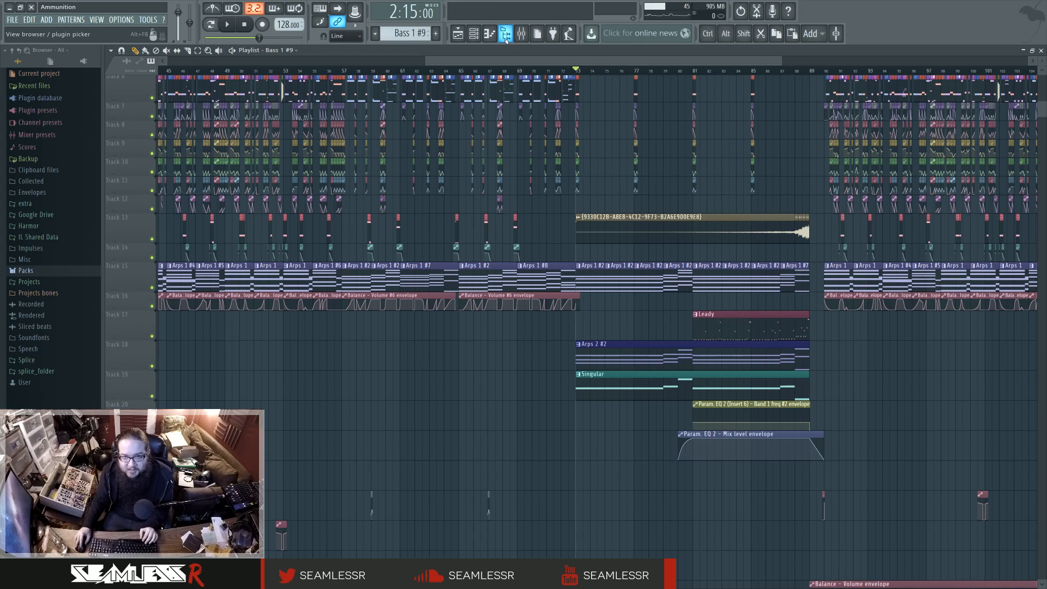
left_click(521, 34)
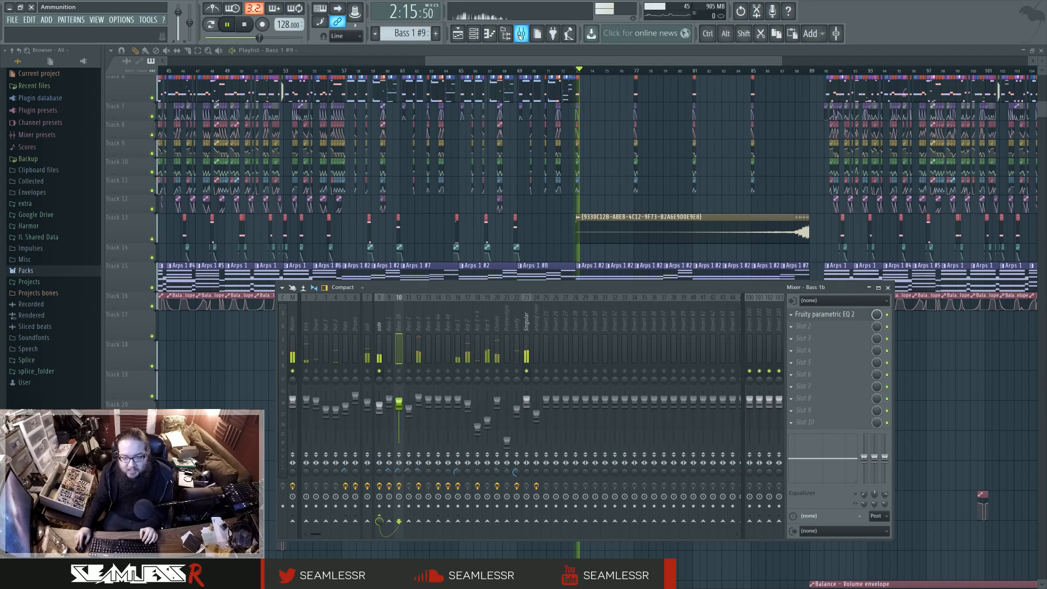
left_click(521, 34)
Step: Survey the breakdown's tracks in the playlist and audition its opening bars once more against the mixer meters
scroll(619, 173, "up", 5)
scroll(619, 173, "down", 1)
scroll(617, 206, "up", 1)
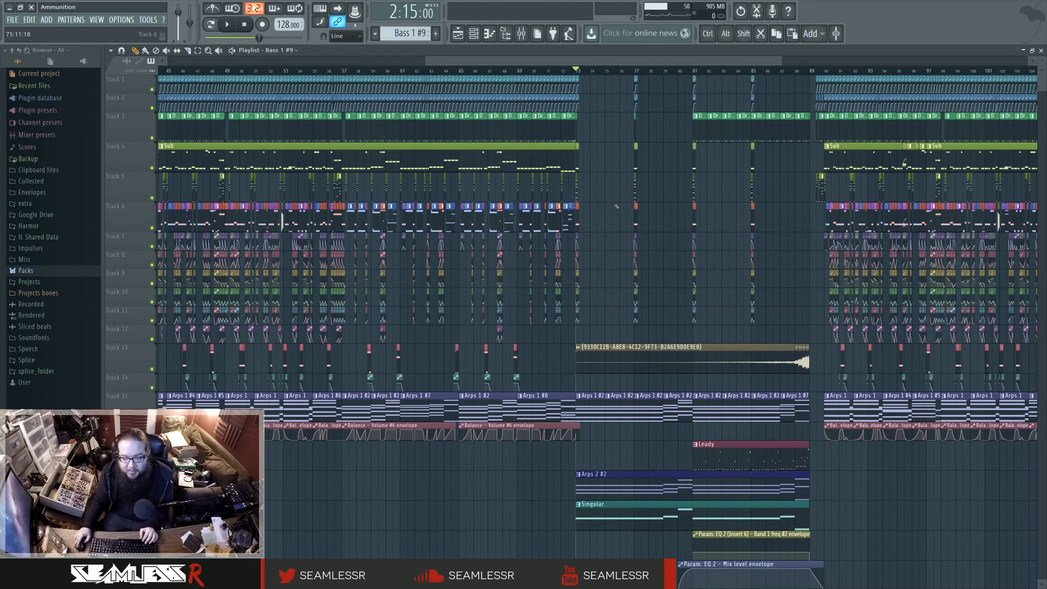
scroll(617, 206, "down", 6)
scroll(616, 206, "up", 6)
key("space")
key("F9")
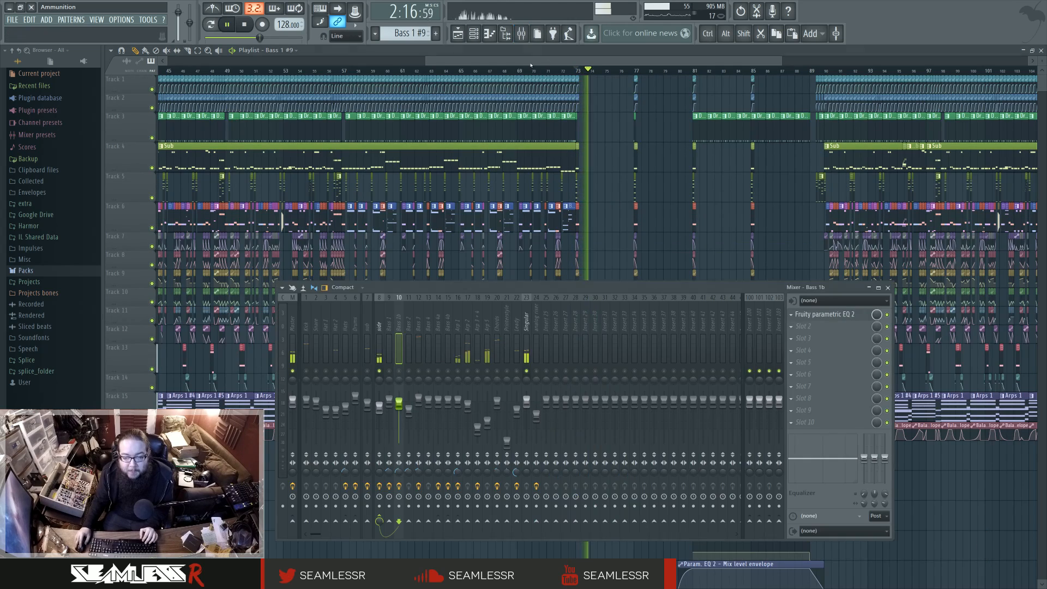
key("space")
key("F9")
Step: Inspect the Arps 2 #2 pattern in the piano roll and channel rack during playback, and return to the playlist
double_click(616, 480)
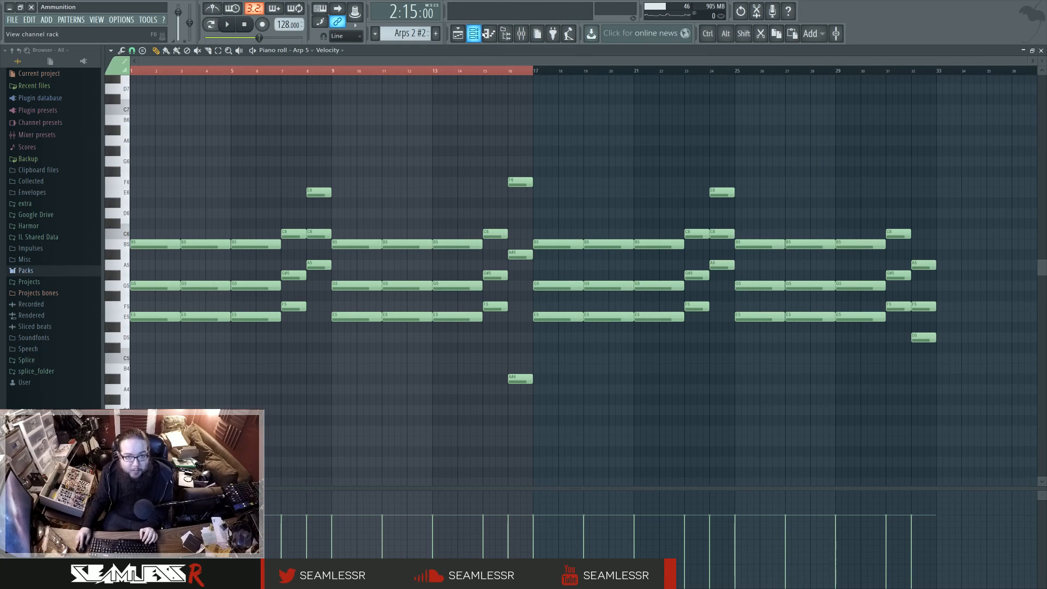
key("F6")
key("space")
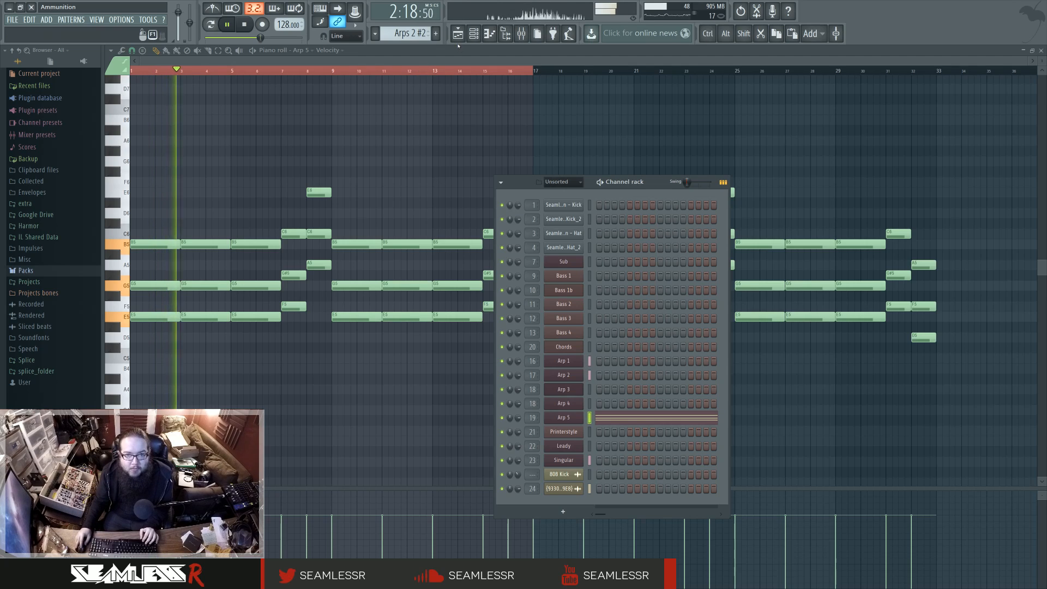
key("space")
key("F5")
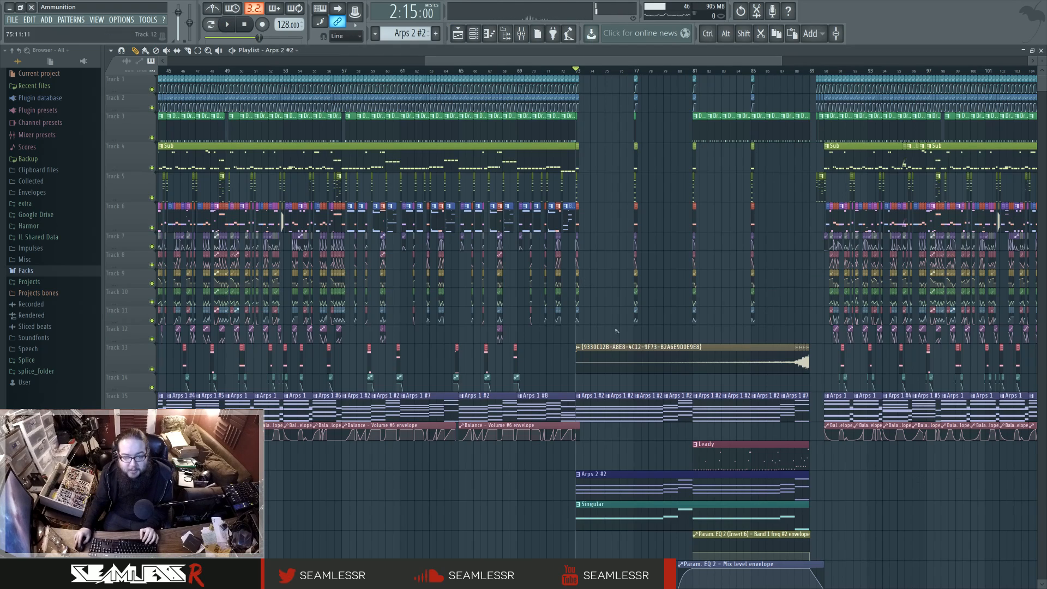
Step: Survey the playlist from the first drop through the breakdown to the second drop
left_click_drag(620, 438, 552, 372)
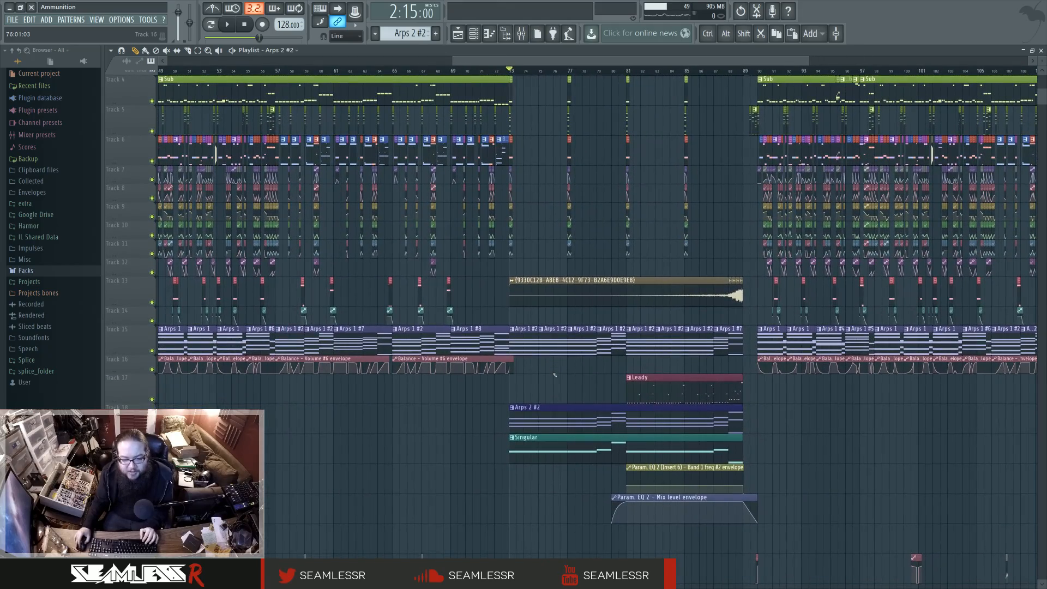
scroll(555, 375, "down", 2, "ctrl")
left_click_drag(429, 437, 521, 426)
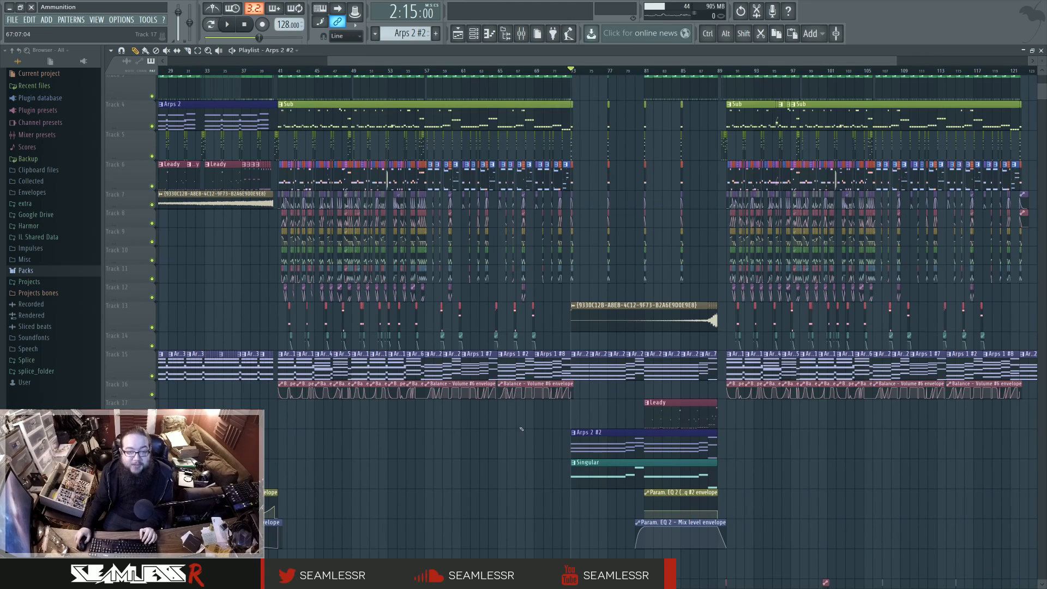
scroll(527, 437, "up", 1)
left_click_drag(711, 298, 496, 362)
left_click_drag(177, 93, 309, 87)
Step: Audition the second drop from bar 89 past bar 95, checking the mixer and the changed Sub and bass clips
left_click(645, 72)
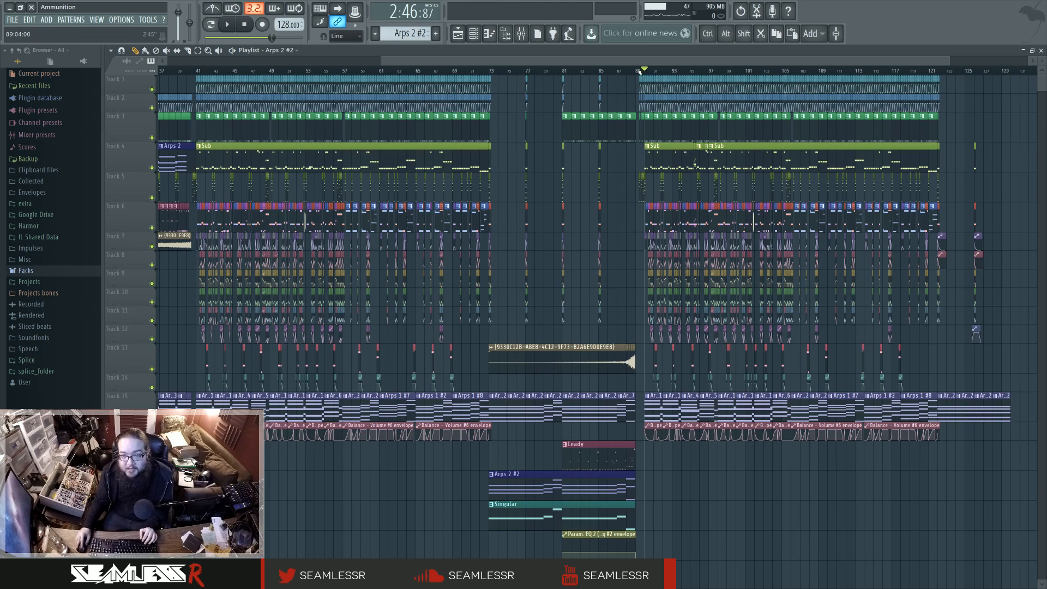
key("space")
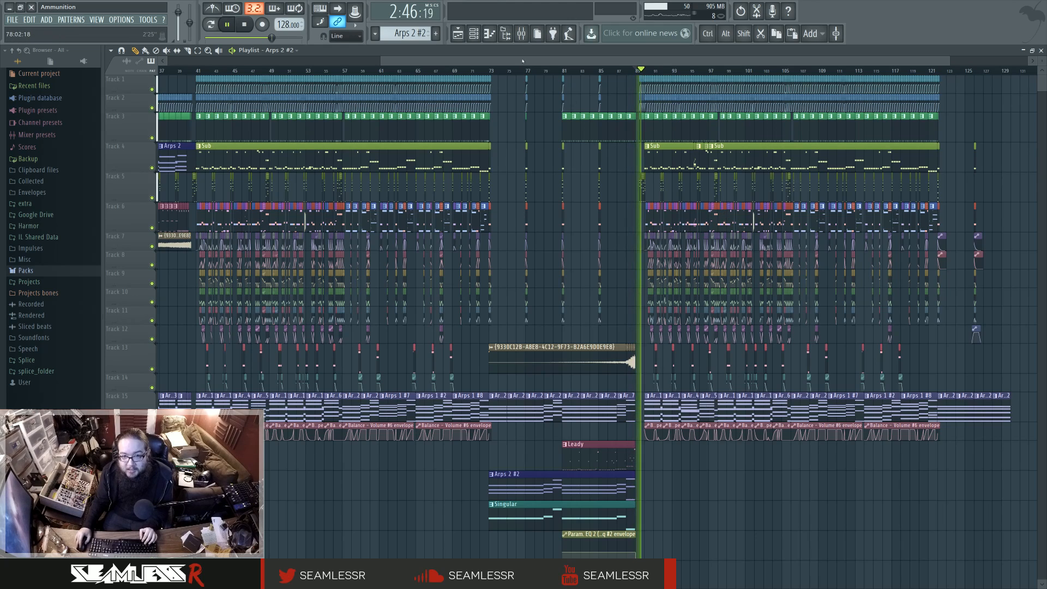
key("F9")
key("F9")
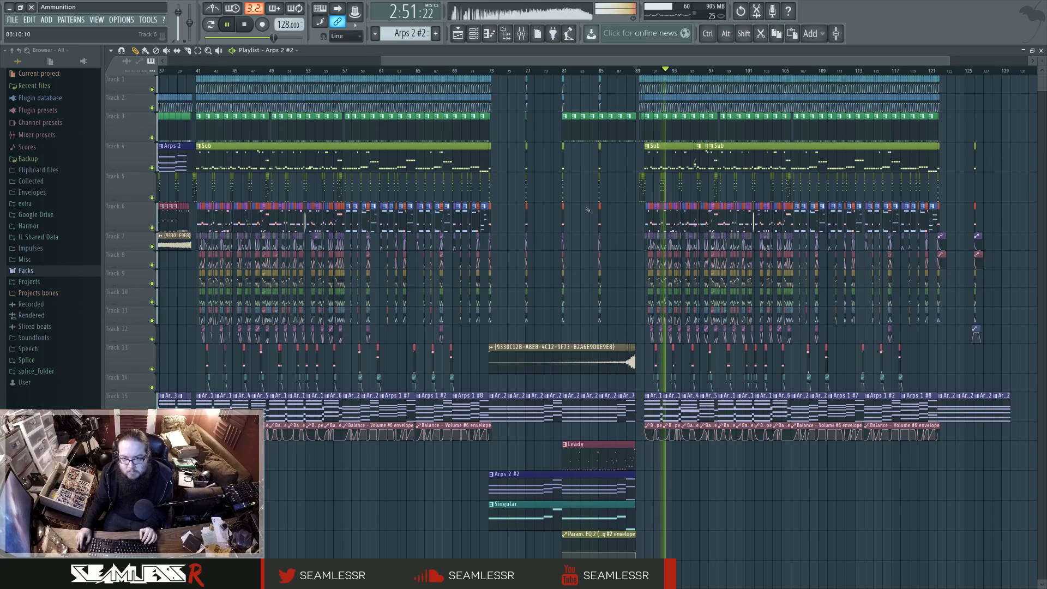
scroll(891, 220, "up", 3)
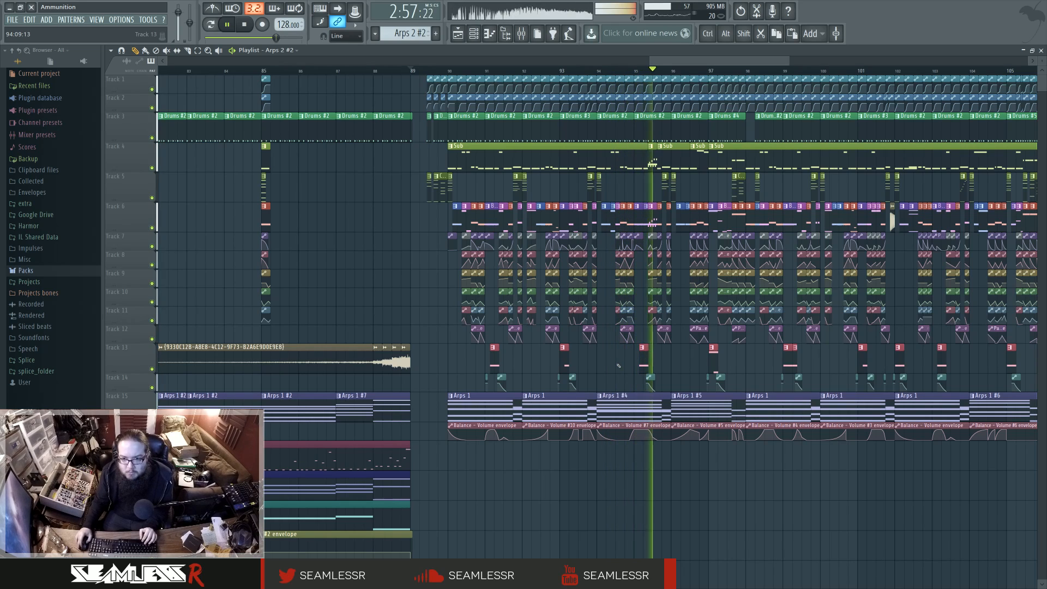
key("space")
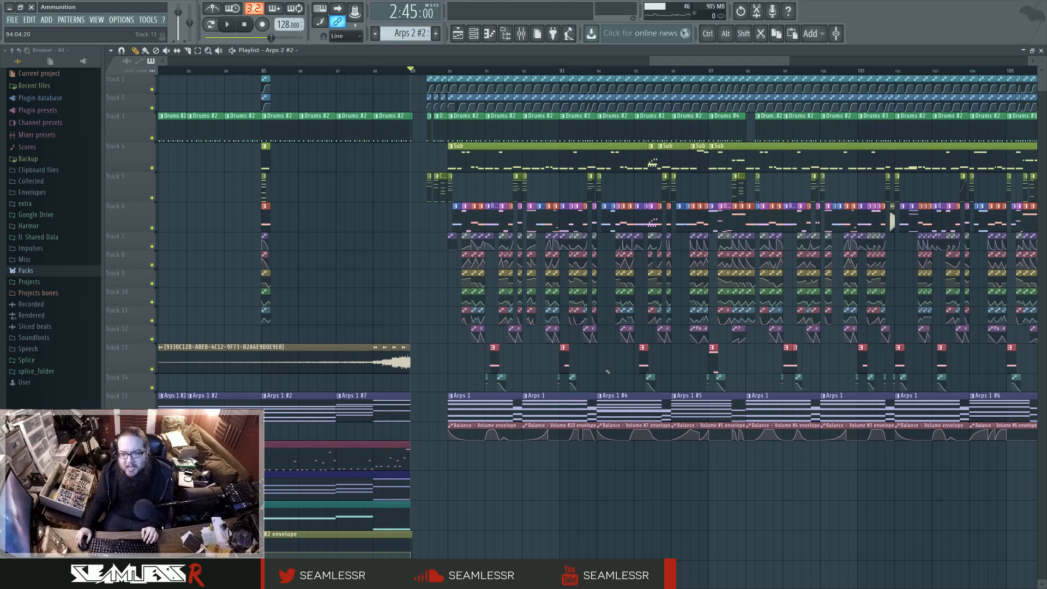
Step: Return to the first drop at bars 41 to 73 and compare its arrangement with the second drop
scroll(607, 372, "down", 4, "ctrl")
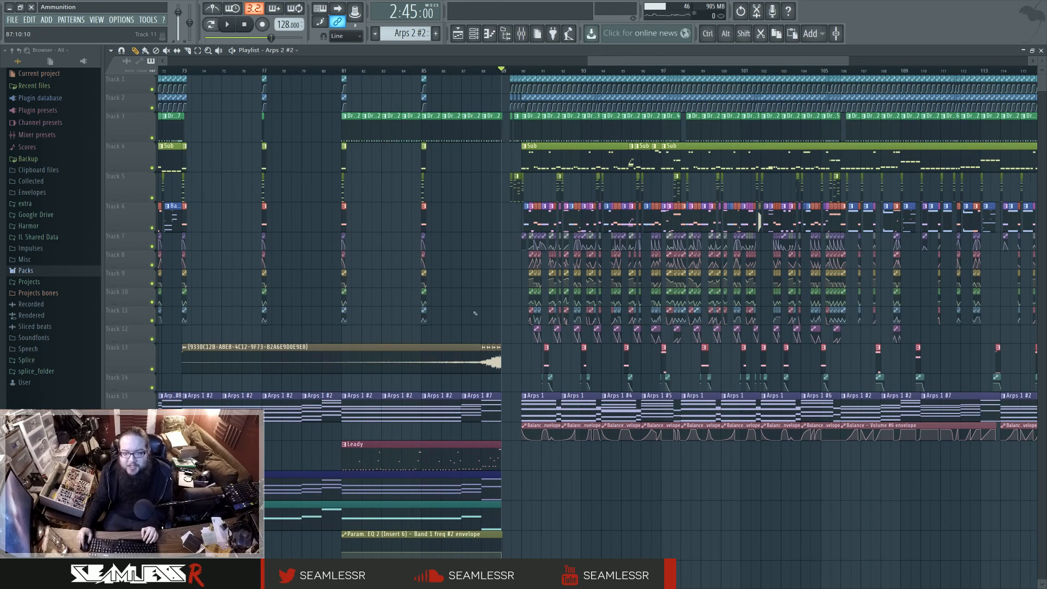
left_click_drag(474, 313, 780, 329)
left_click_drag(455, 341, 749, 364)
left_click_drag(445, 362, 744, 364)
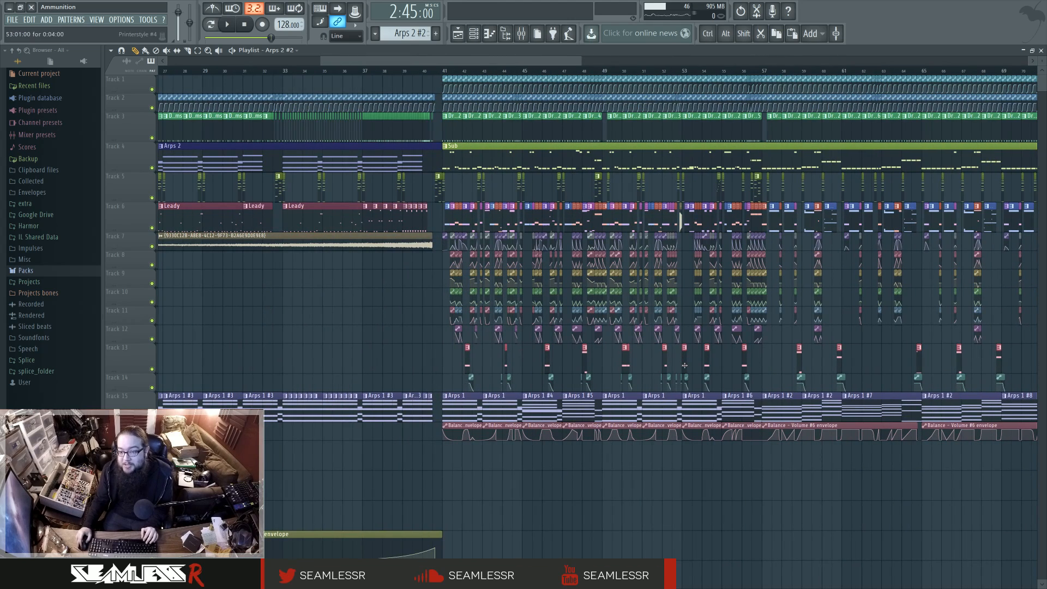
left_click_drag(862, 342, 797, 355)
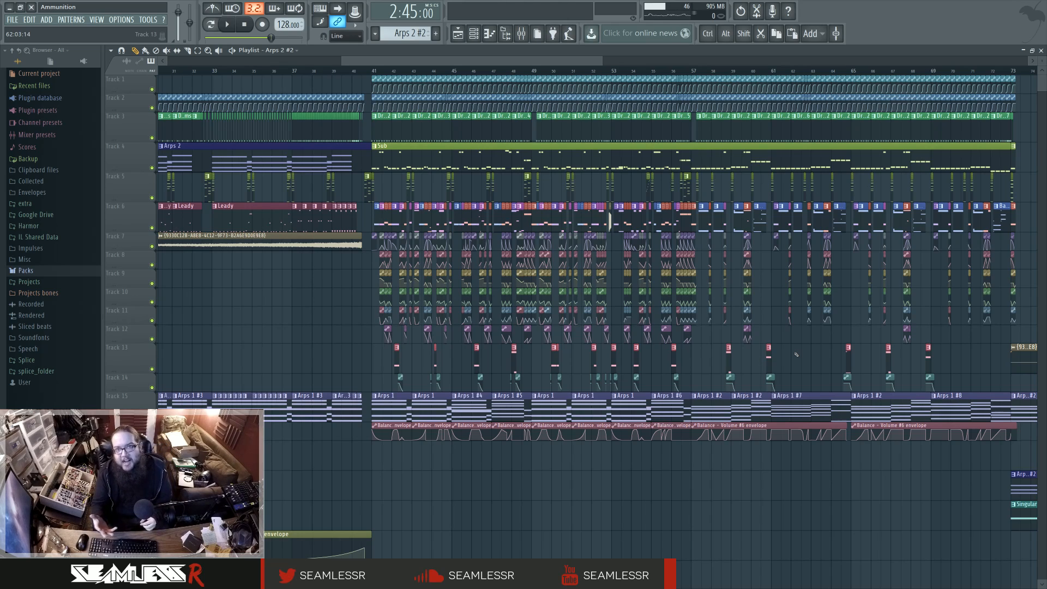
scroll(355, 304, "up", 4)
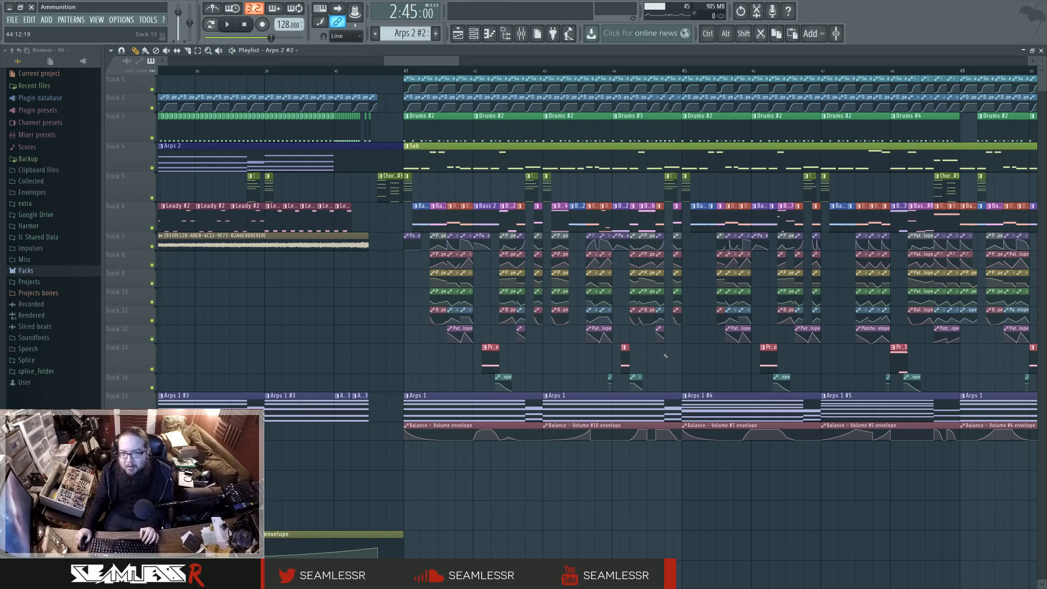
Step: Locate and pick out the Chords/Bass #2 clip just before bar 43 in the first drop
scroll(443, 120, "up", 1)
left_click(398, 72)
left_click(541, 72)
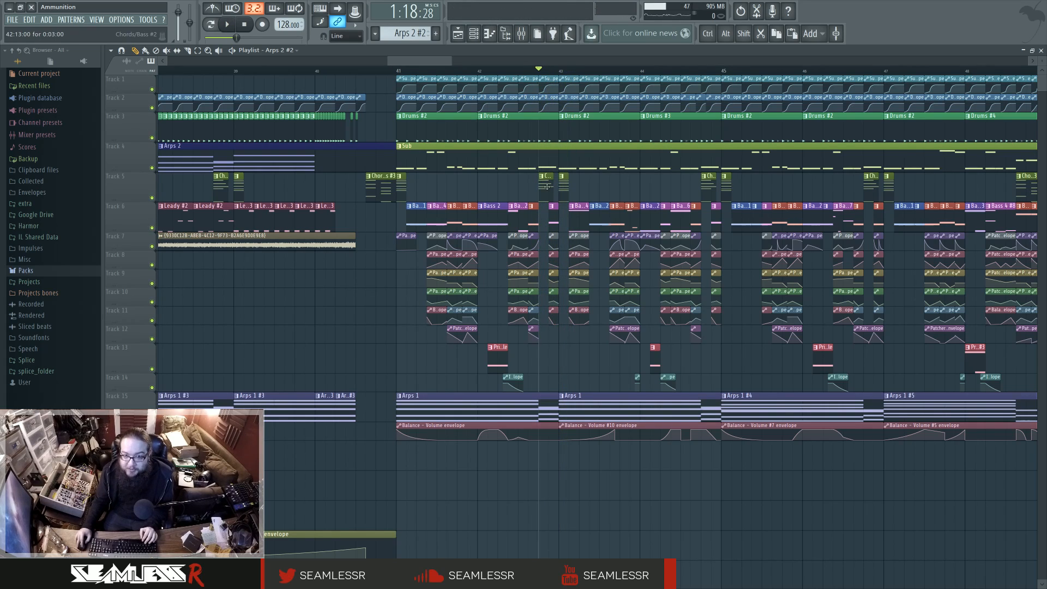
mouse_move(544, 189)
left_mouse_down()
mouse_move(535, 189)
mouse_move(546, 188)
left_mouse_up()
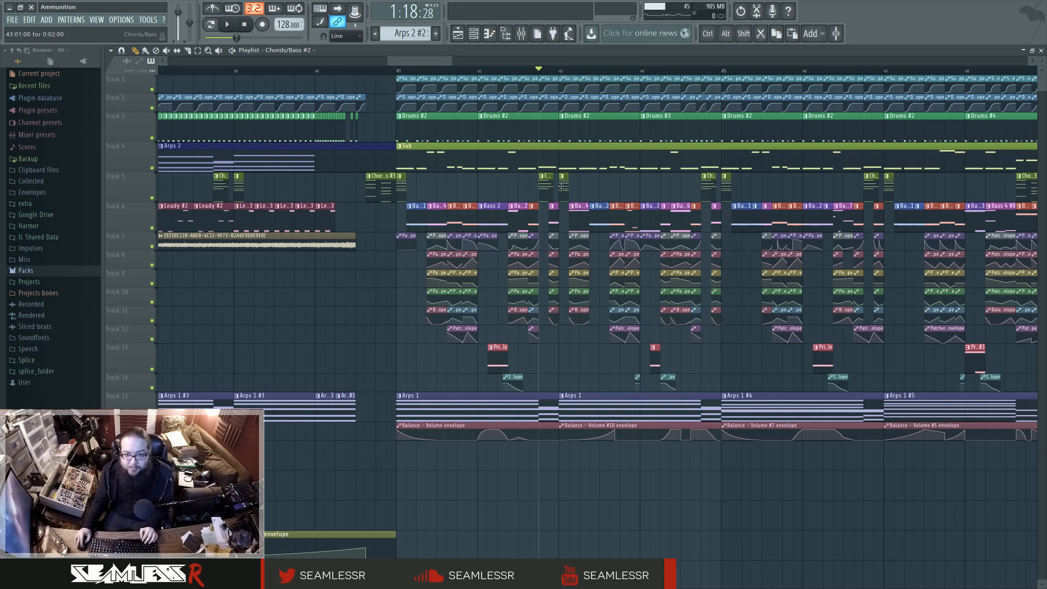
Step: Audition the first drop from bar 41 past bar 43 and examine its bass clips up close
left_click(398, 73)
key("space")
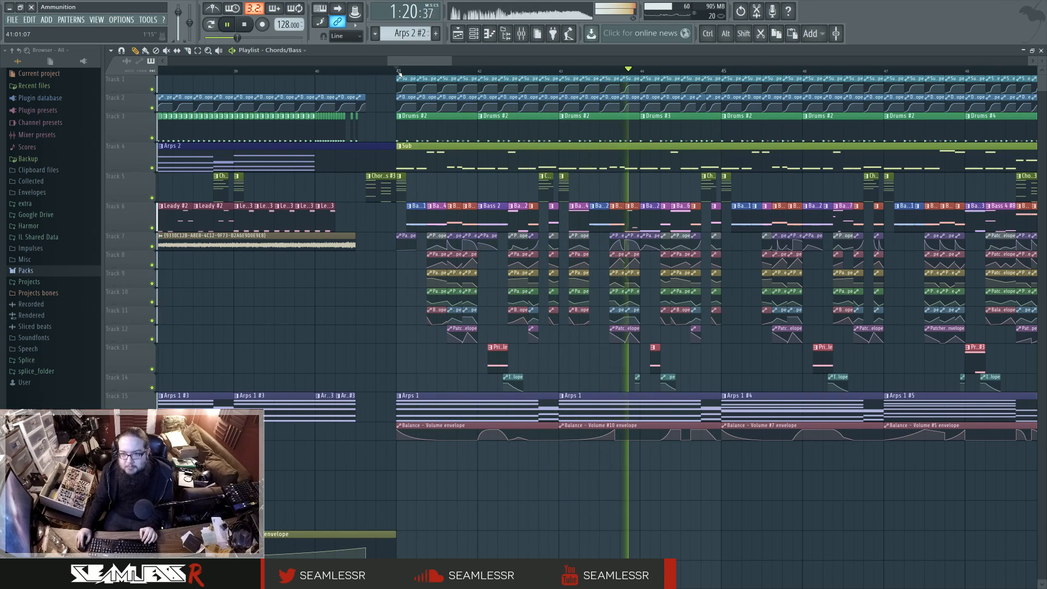
key("space")
scroll(605, 361, "down", 5)
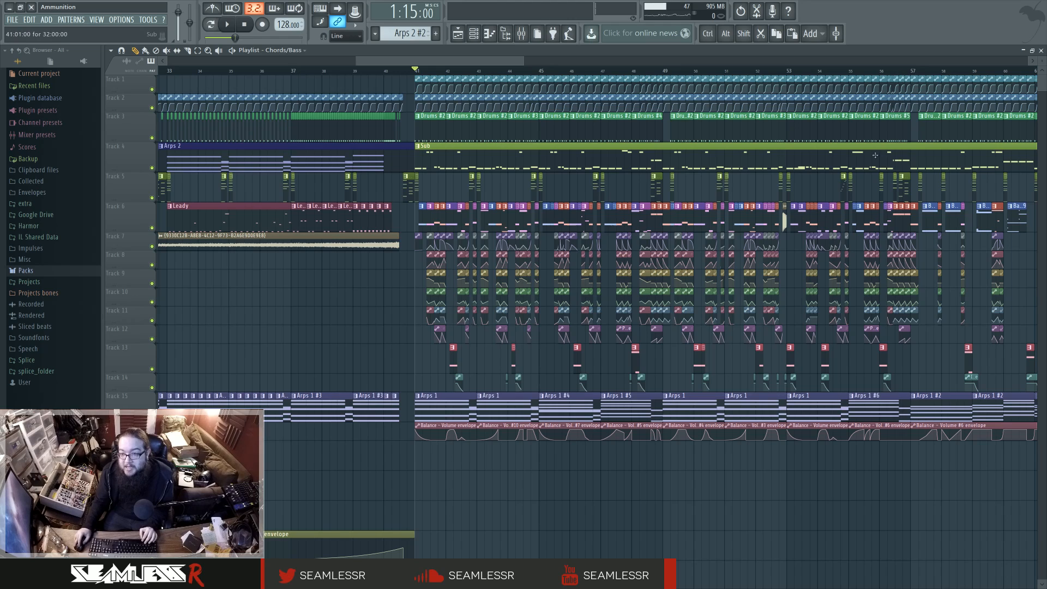
scroll(650, 192, "up", 5)
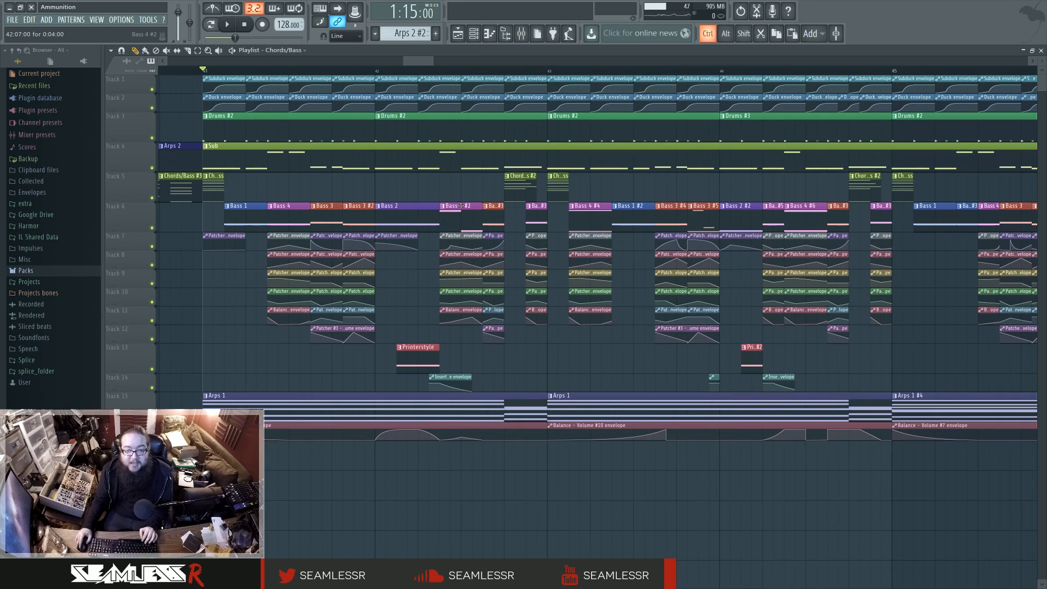
Step: Audition the first drop from bar 41 past the start of bar 42
scroll(444, 310, "down", 5)
scroll(482, 298, "up", 3)
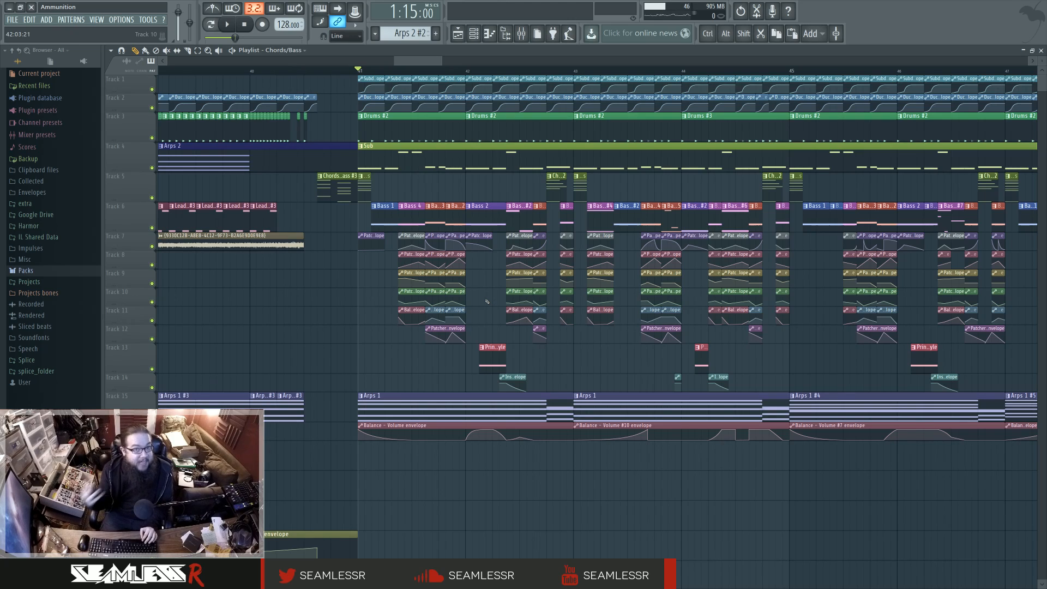
scroll(487, 302, "up", 1)
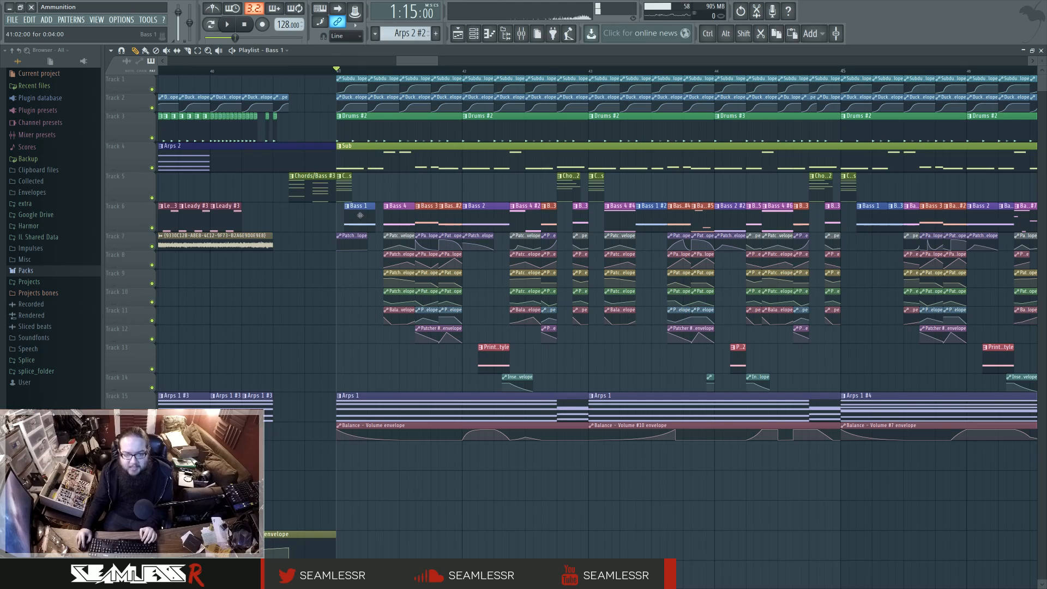
key("space")
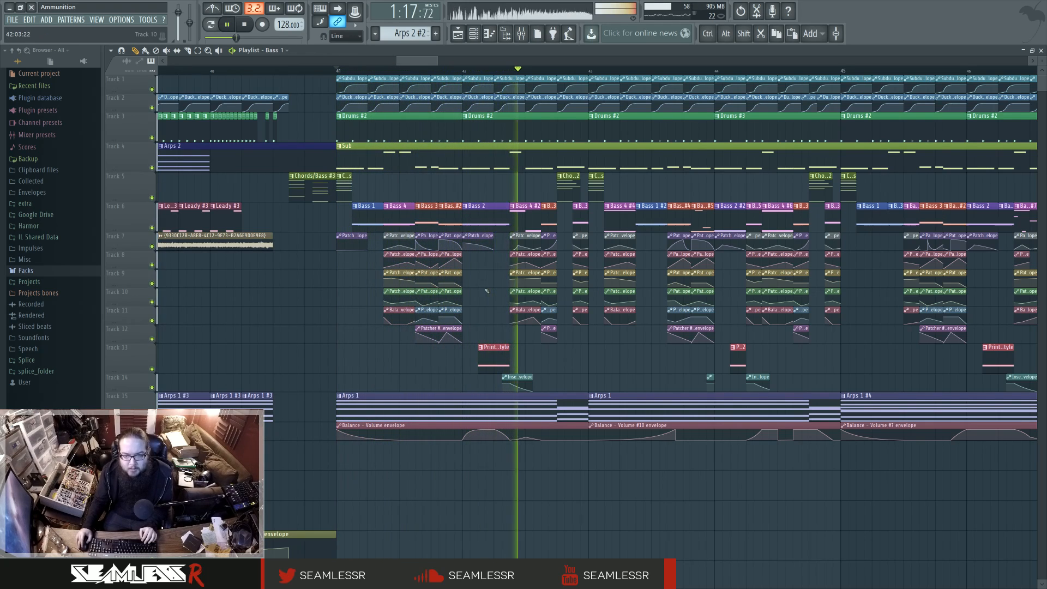
key("space")
Step: Examine the bass clips and their automation in bars 41 and 42, and replay the drop from bar 41
left_click_drag(362, 173, 549, 323)
left_click(487, 299)
left_click_drag(401, 217, 397, 335)
left_click(477, 278)
left_click_drag(422, 216, 453, 358)
left_click(486, 306)
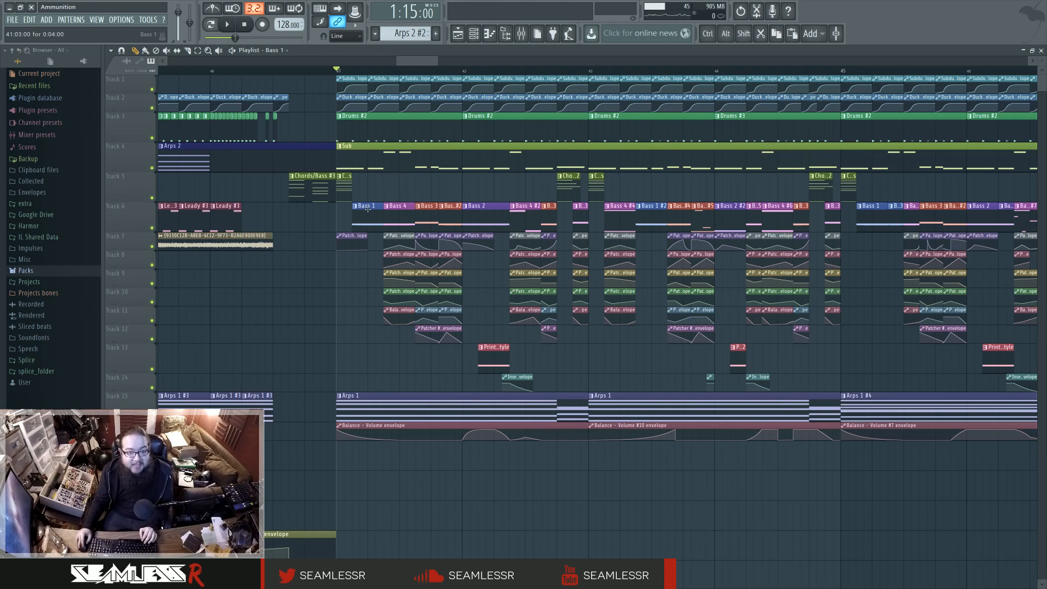
key("space")
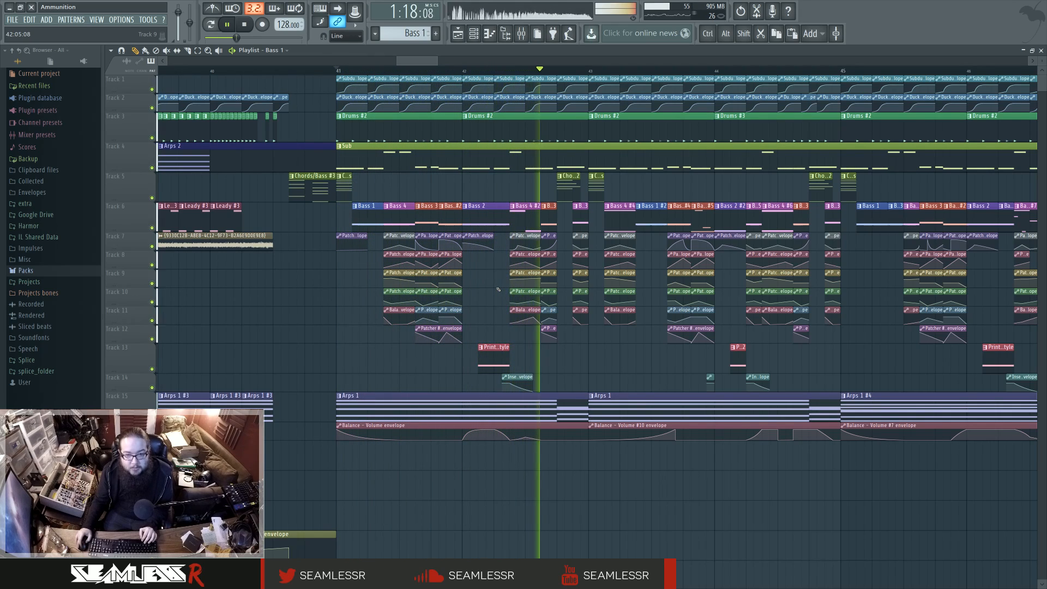
key("space")
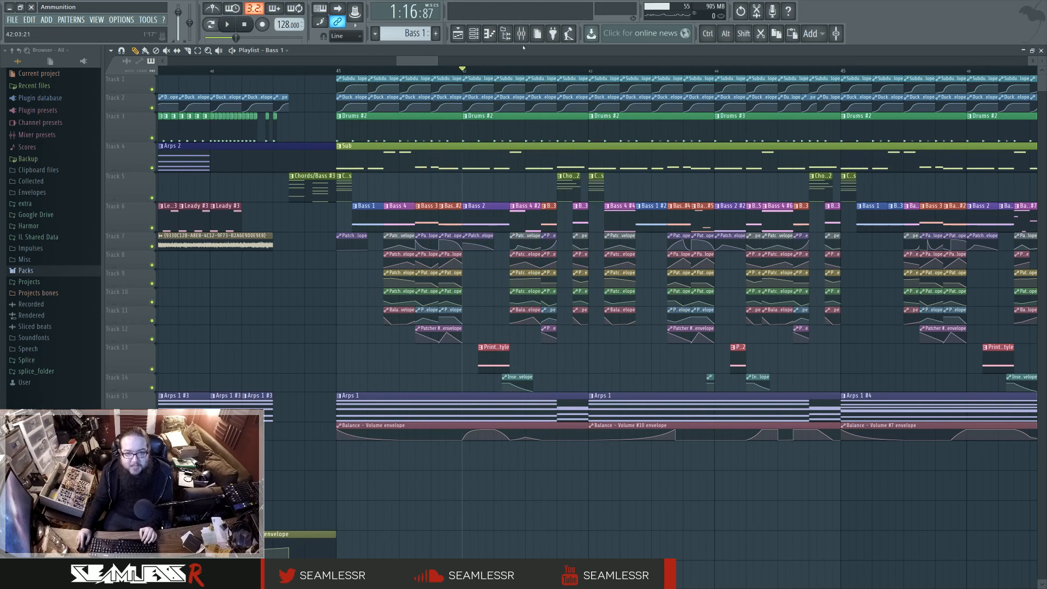
Step: Audition the first drop from bar 42 with the Bass 2 mixer track soloed
key("F9")
key("space")
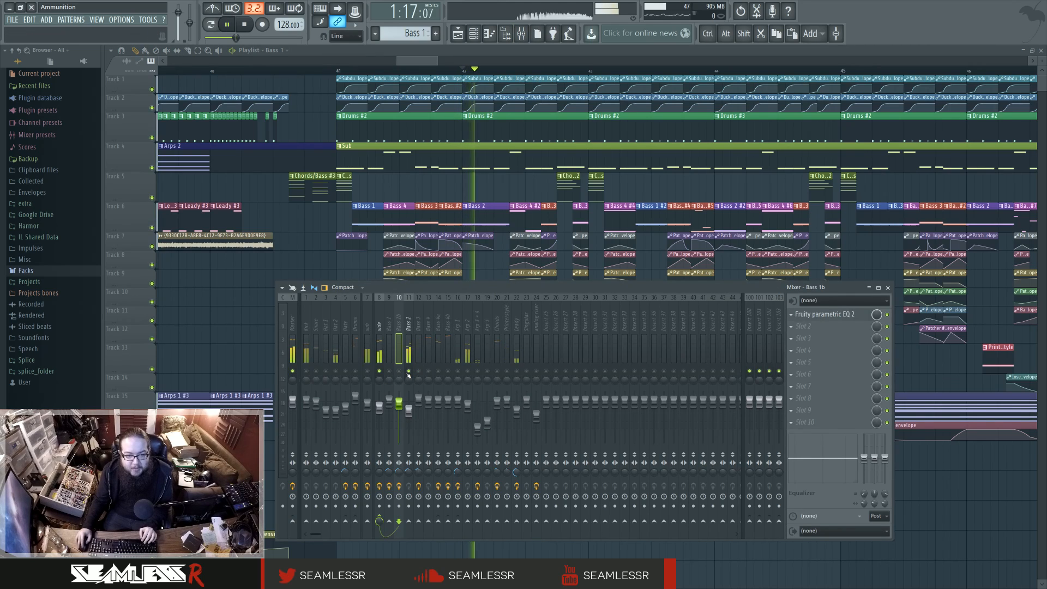
key("space")
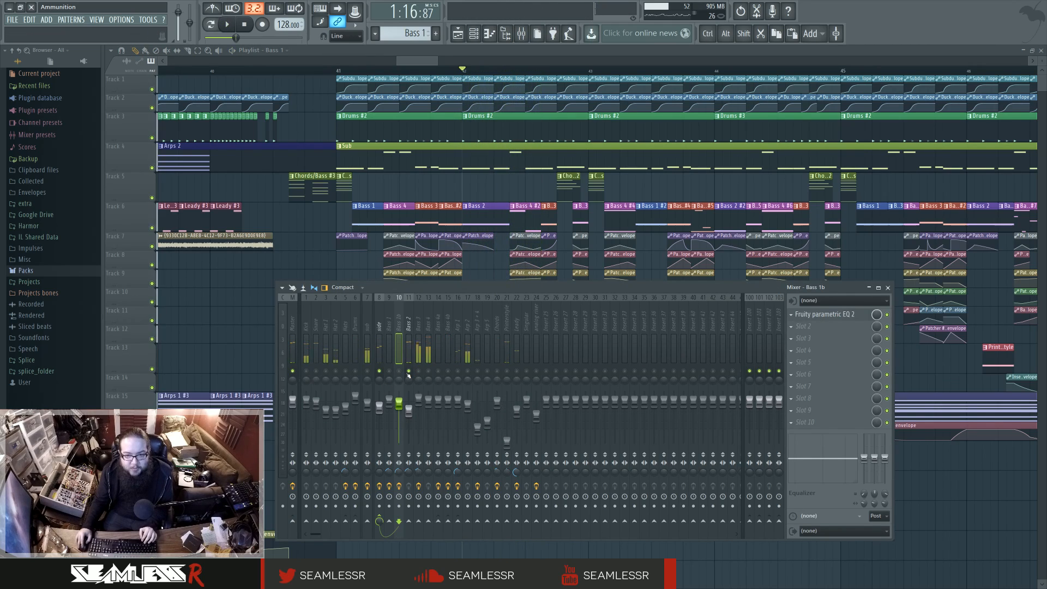
key("space")
key("F9")
Step: Go to bar 46 and examine the Chords/Bass #2 clip near that bar's end
left_click(962, 71)
left_click_drag(848, 327, 526, 331)
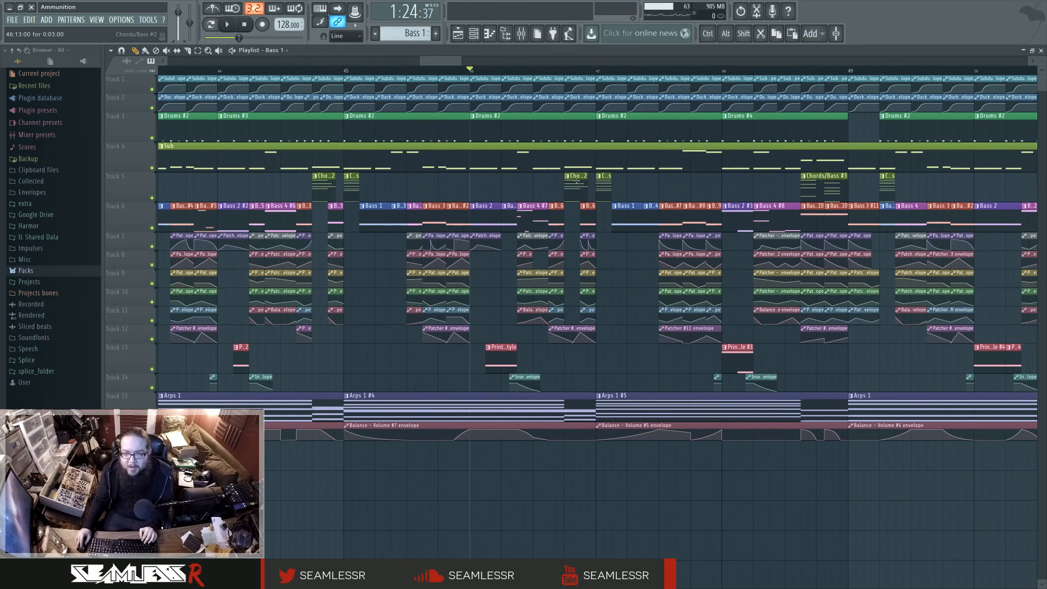
scroll(434, 282, "up", 6)
scroll(434, 282, "up", 4)
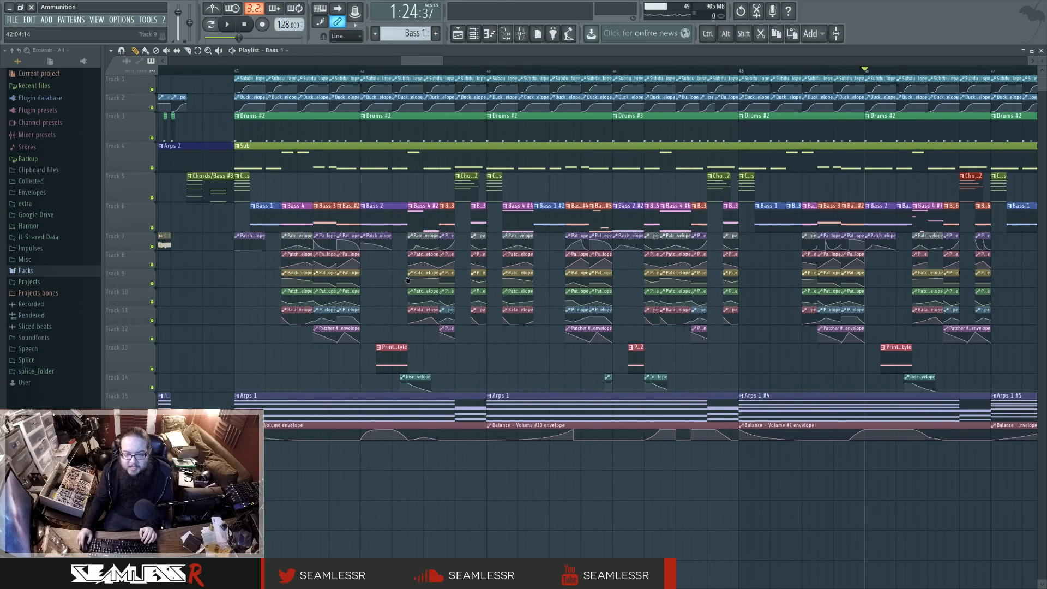
Step: Audition the opening of the first drop from bar 41 and check its tracks in the mixer
left_click(285, 70)
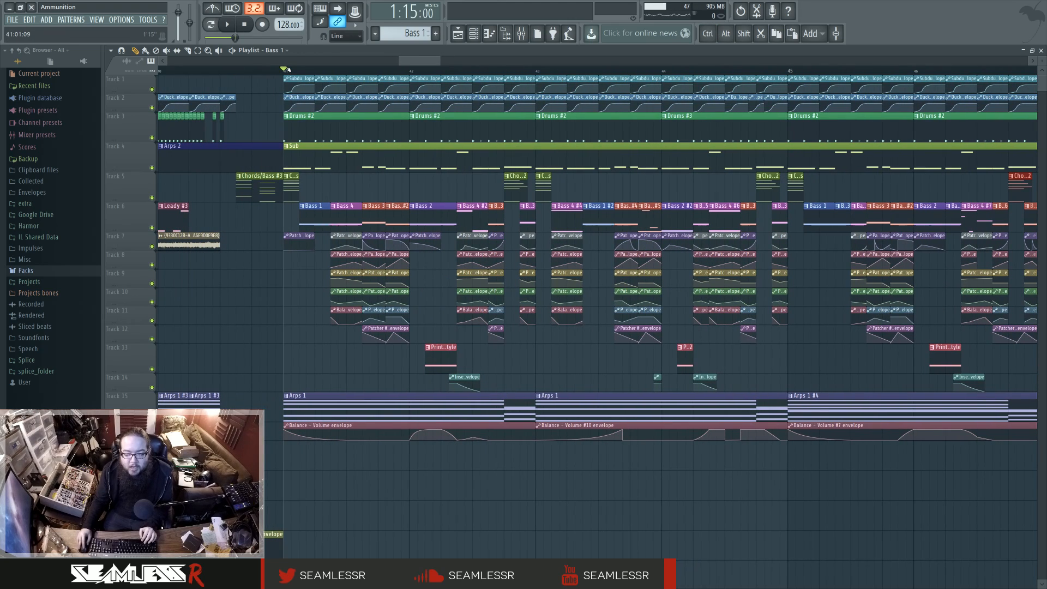
key("space")
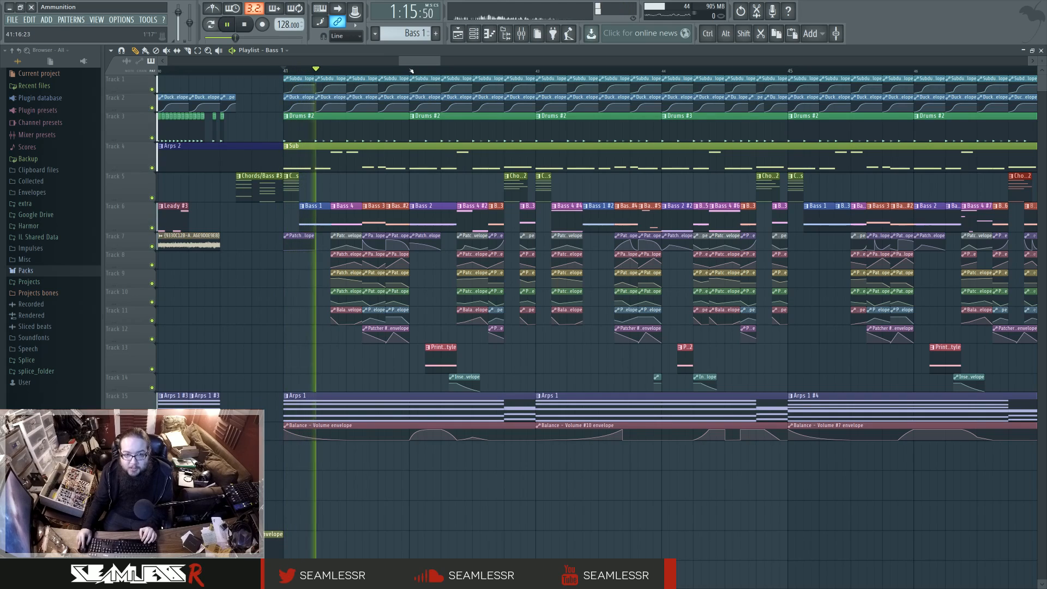
key("space")
left_click(521, 34)
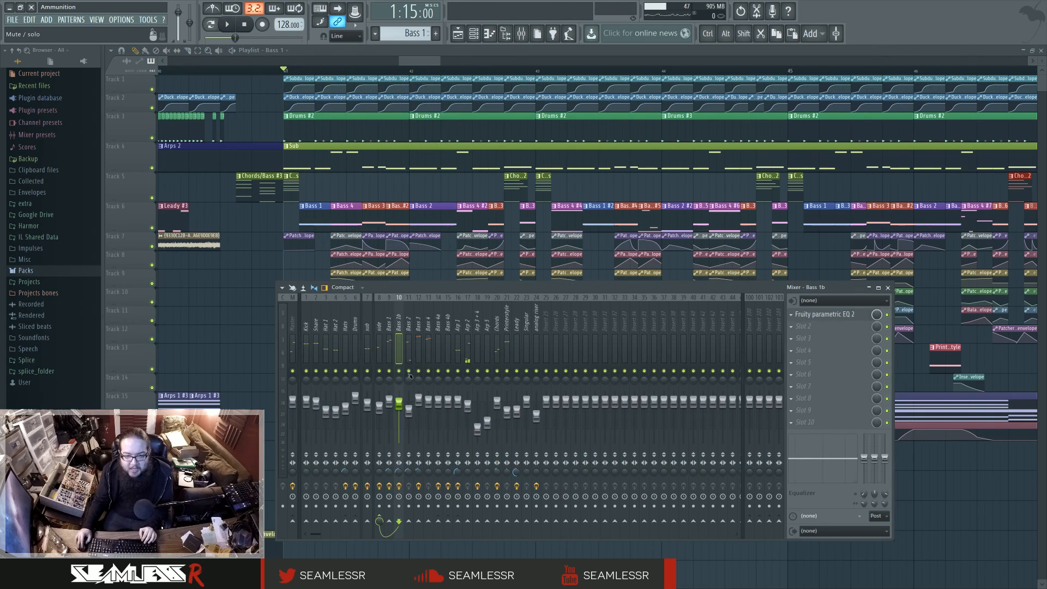
key("F9")
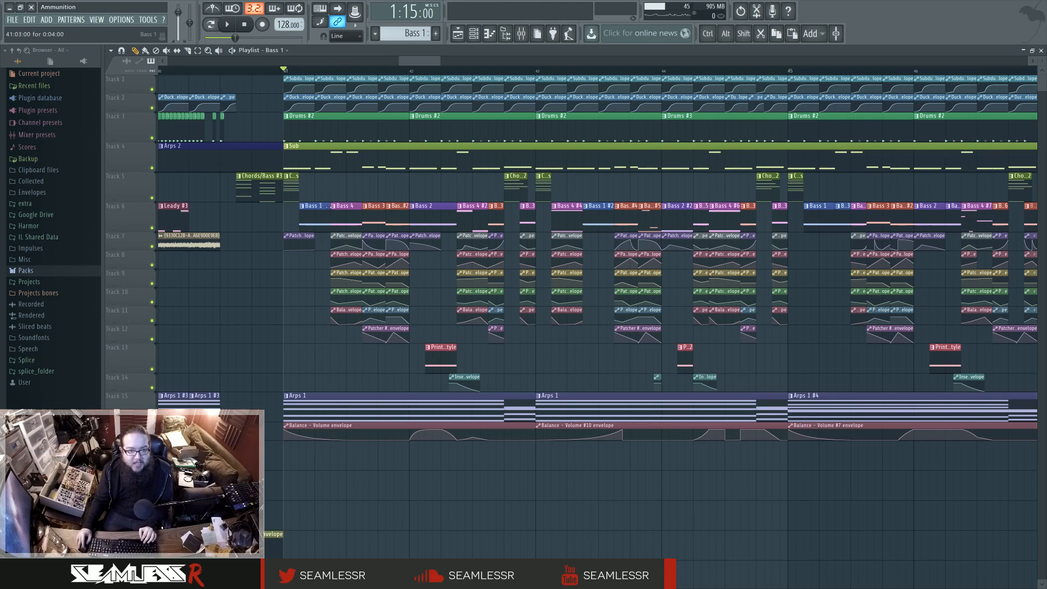
Step: Pick out the Bass 1 clip in bar 41 and audition the Bass 4 #2 clip in bar 42
left_click(318, 212, "ctrl")
left_click(320, 191)
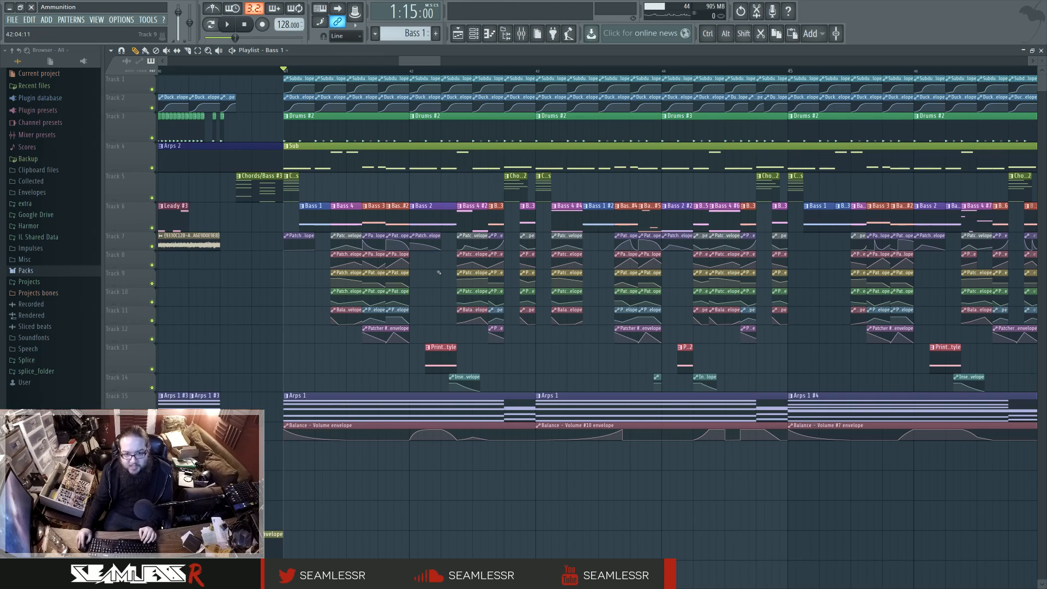
left_click(458, 69)
key("space")
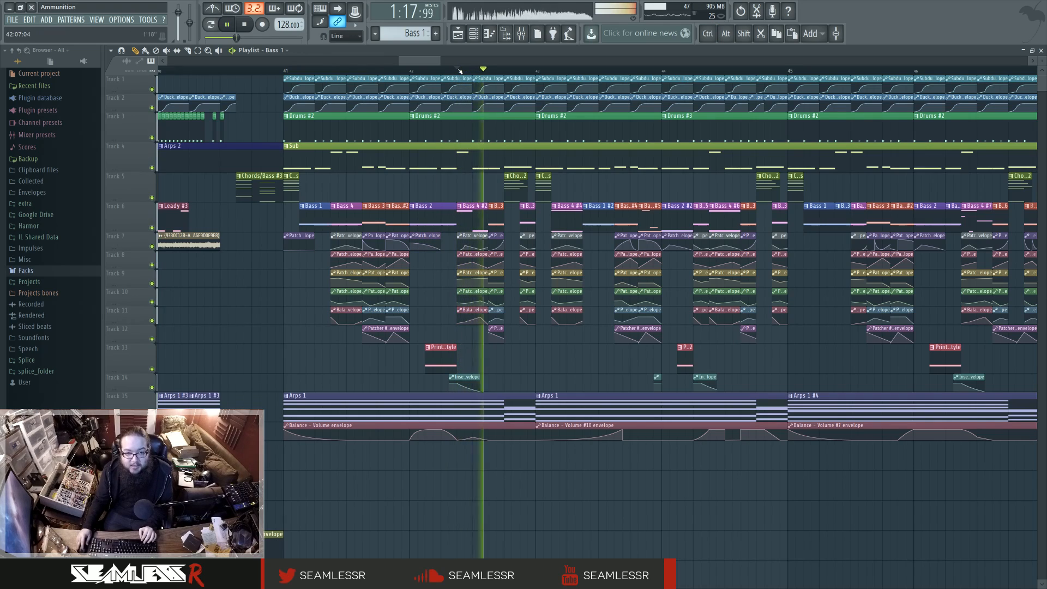
key("space")
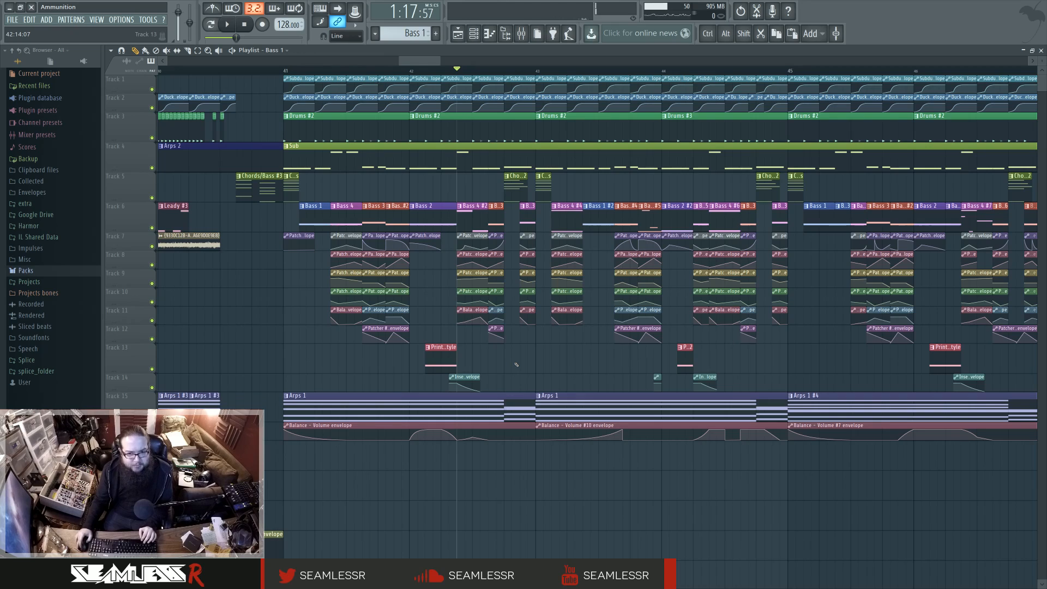
Step: Look over bars 41 to 49 of the first drop and audition the fill from bar 48 past bar 49
scroll(517, 367, "right", 1)
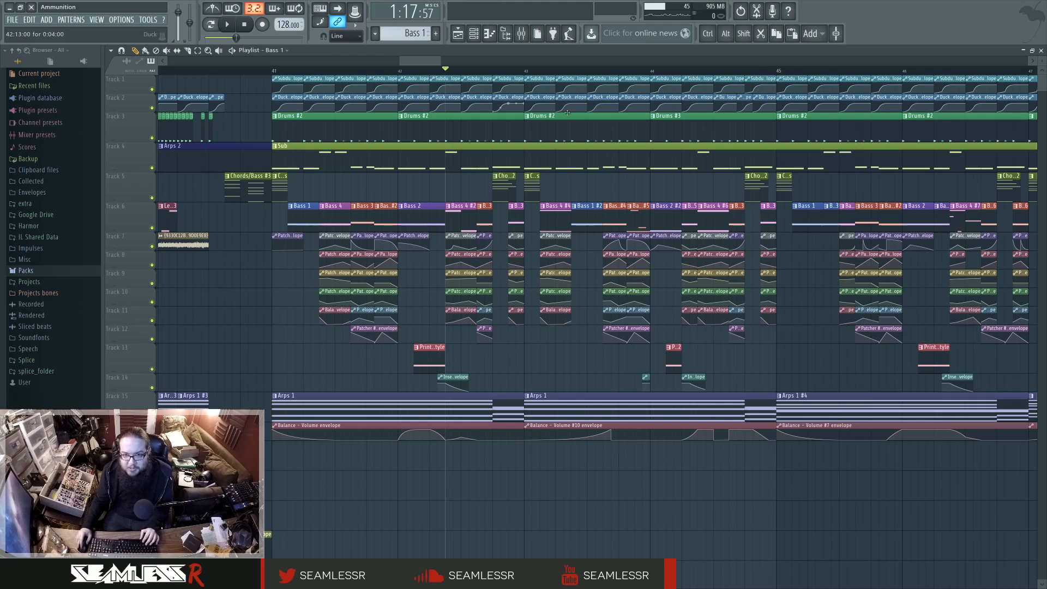
scroll(625, 331, "right", 2)
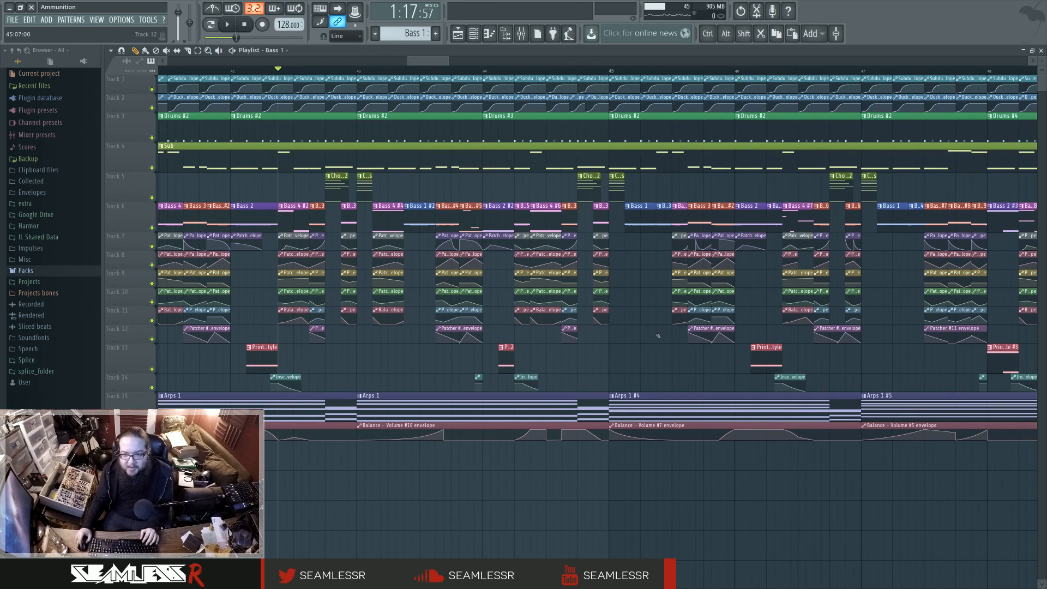
scroll(624, 330, "down", 3)
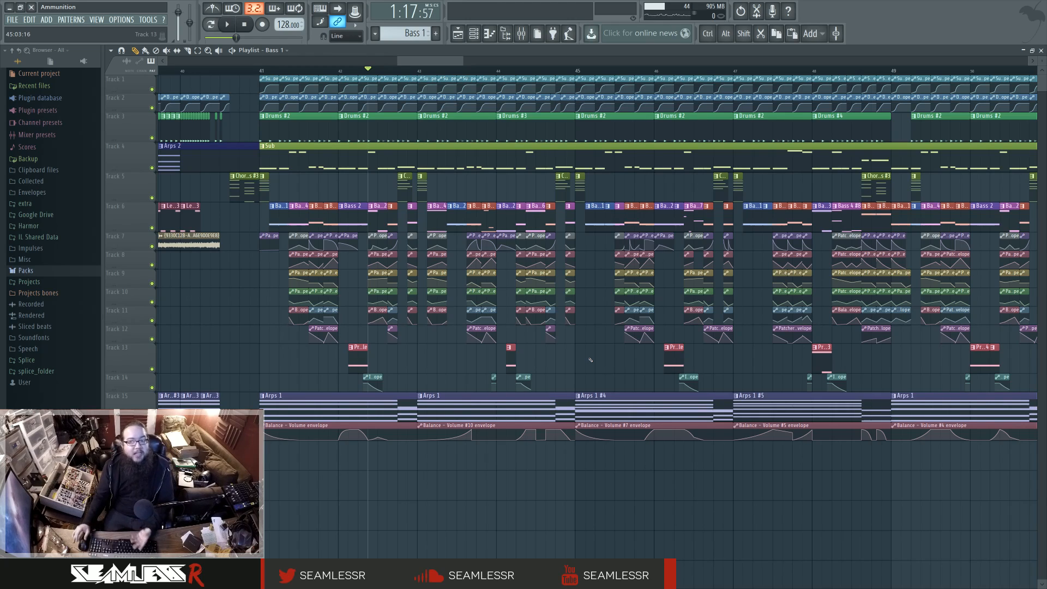
left_click(832, 70)
key("space")
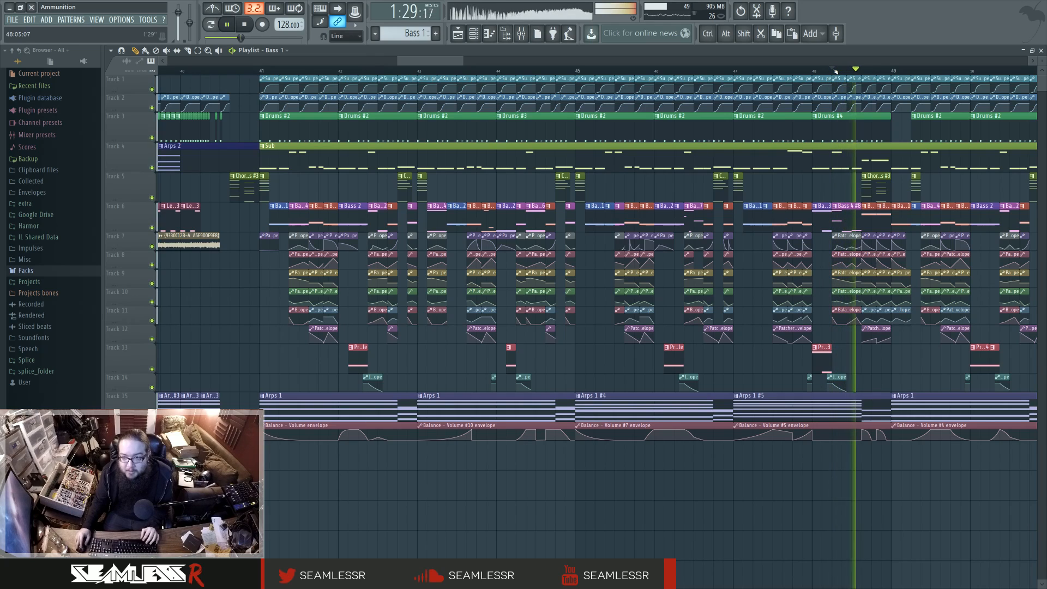
scroll(768, 370, "right", 3)
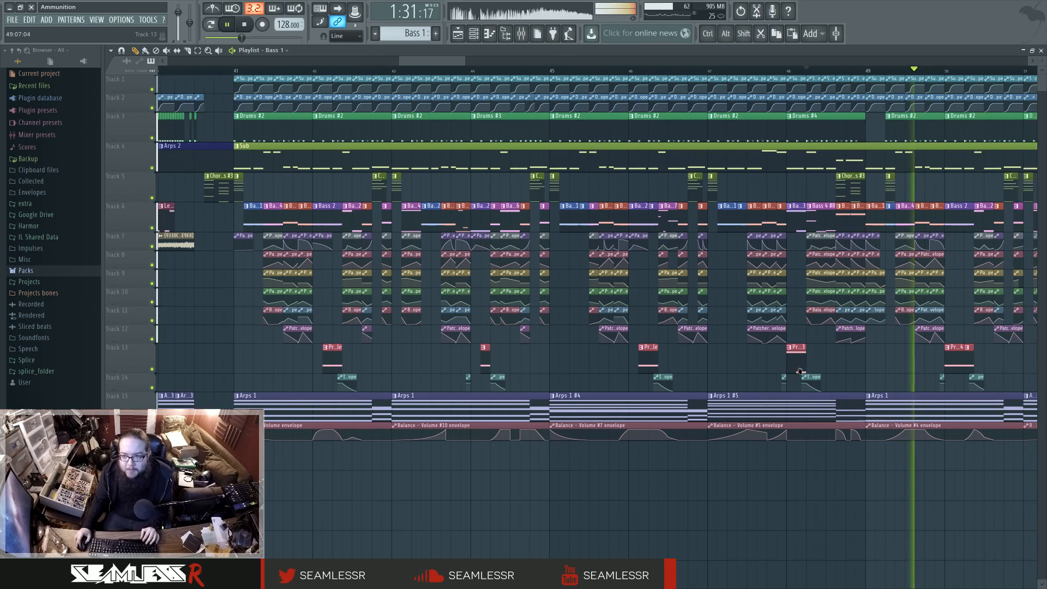
key("space")
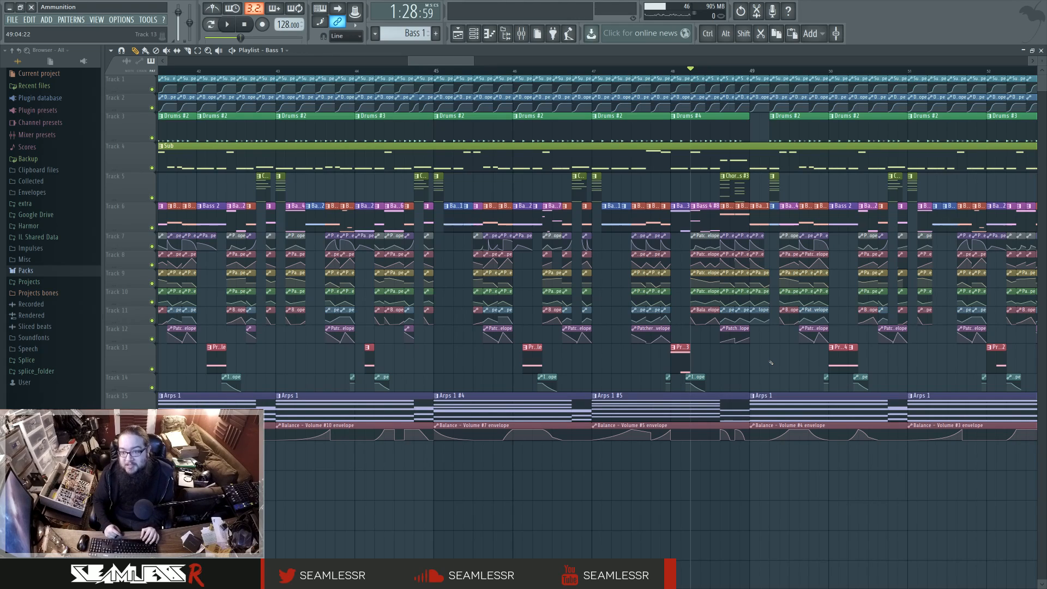
Step: Replay the fill in bar 48 and check the Sub notes above the Chords/Bass #3 clip
scroll(770, 363, "up", 1, "ctrl")
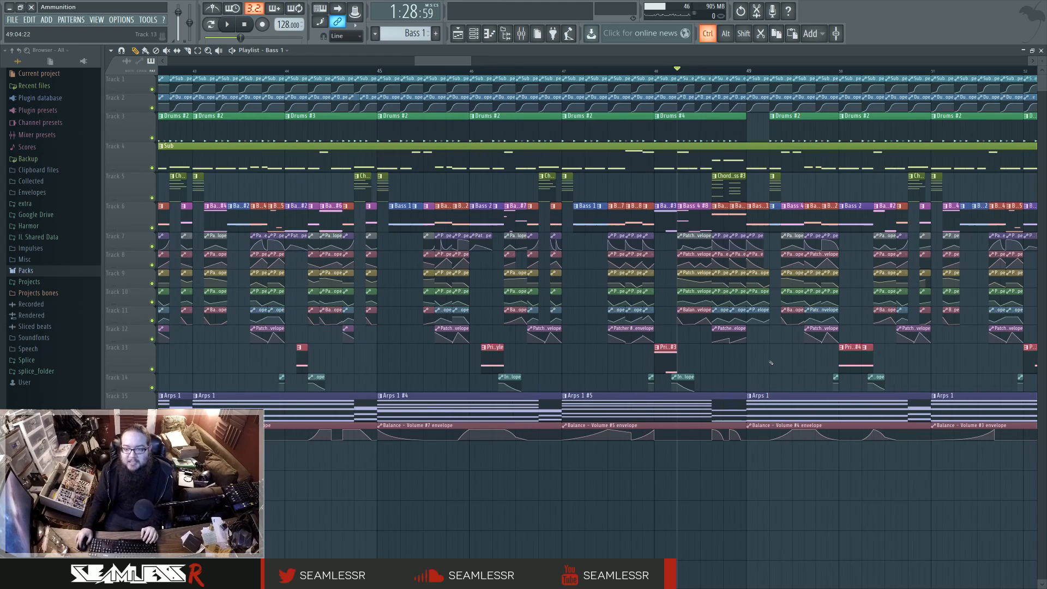
scroll(771, 362, "up", 1, "ctrl")
key("space")
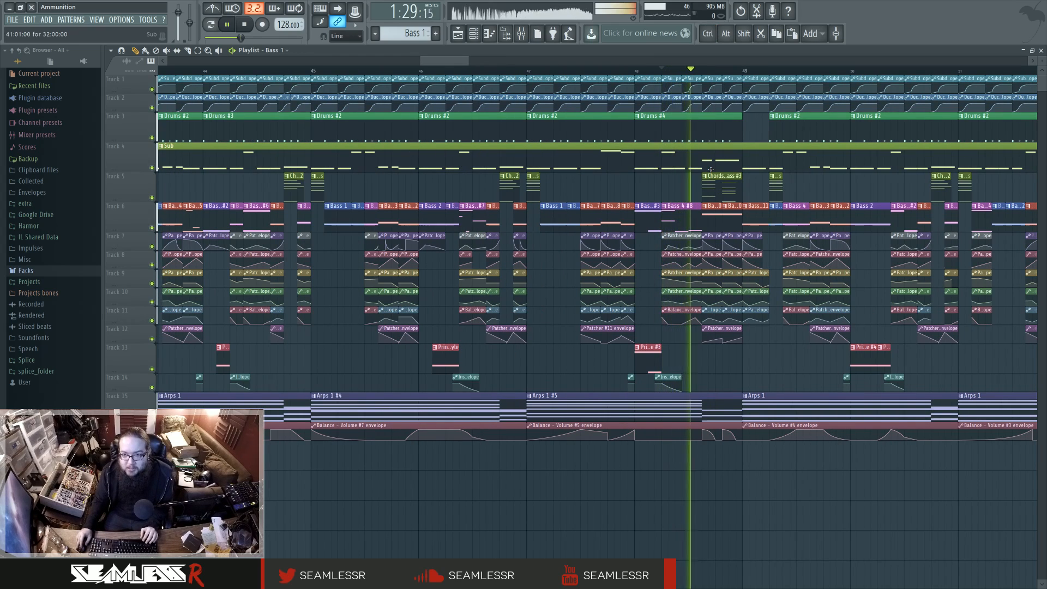
key("space")
Step: Locate the variation just before bar 53 and audition it from the middle of bar 52
scroll(764, 273, "right", 3)
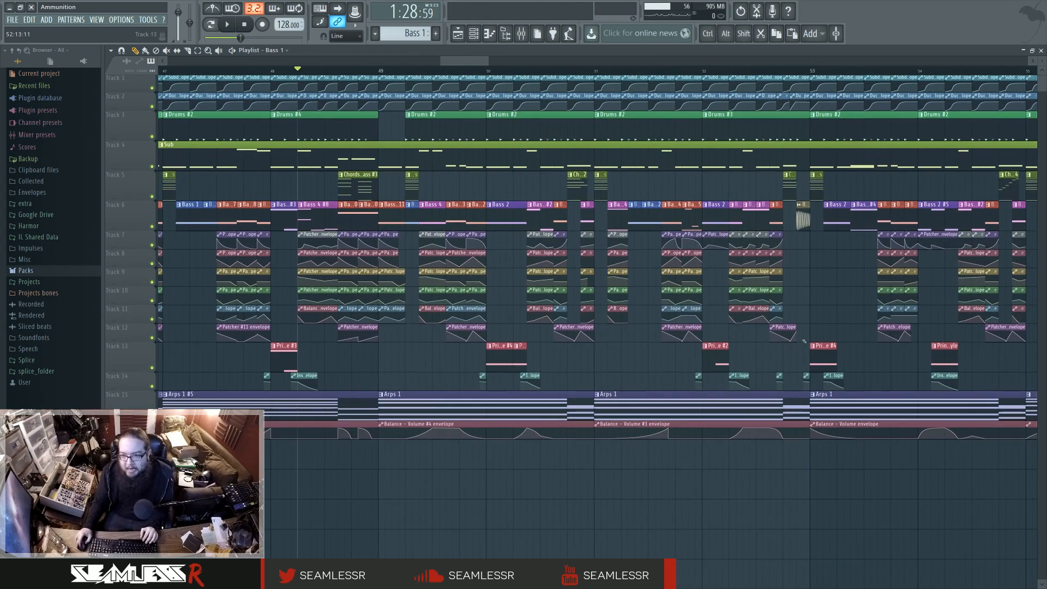
scroll(788, 347, "right", 4)
scroll(512, 218, "left", 1)
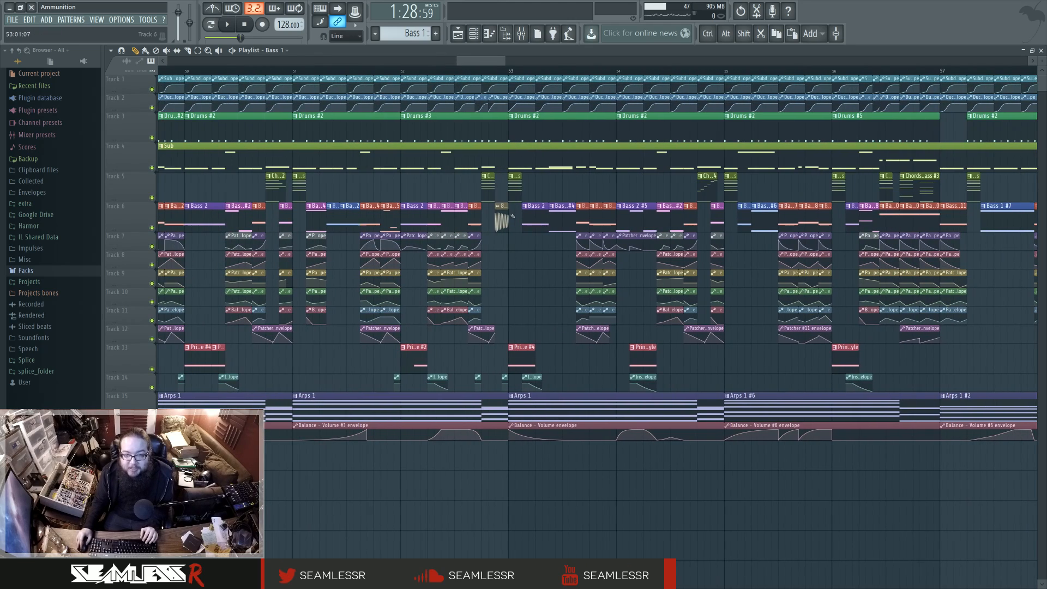
left_click(457, 71)
key("space")
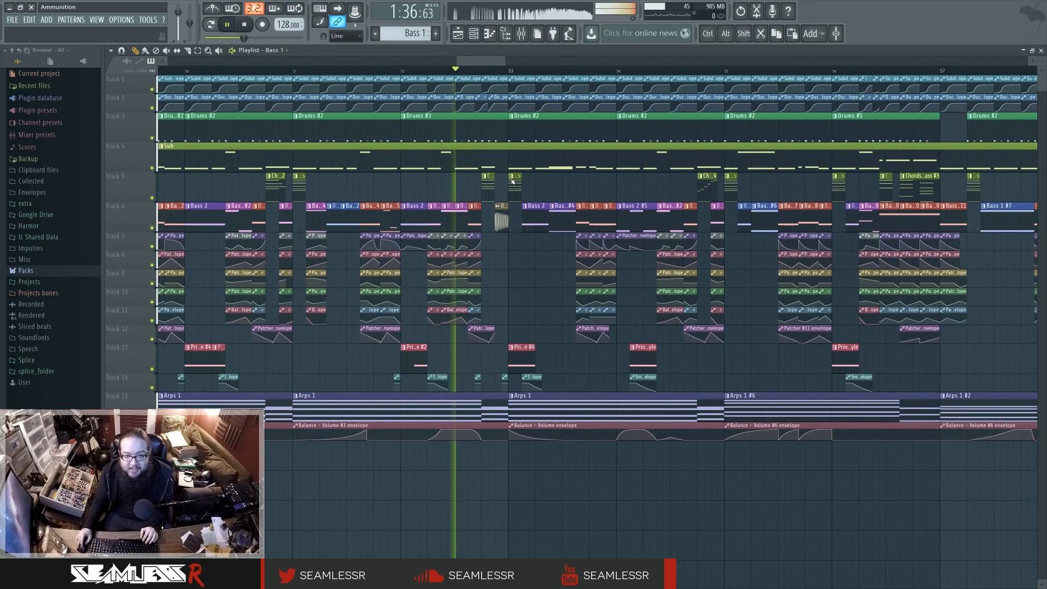
key("space")
Step: Pick out the 808 Kick clip just before bar 53 and replay the lead-in from the middle of bar 52
left_click(503, 224)
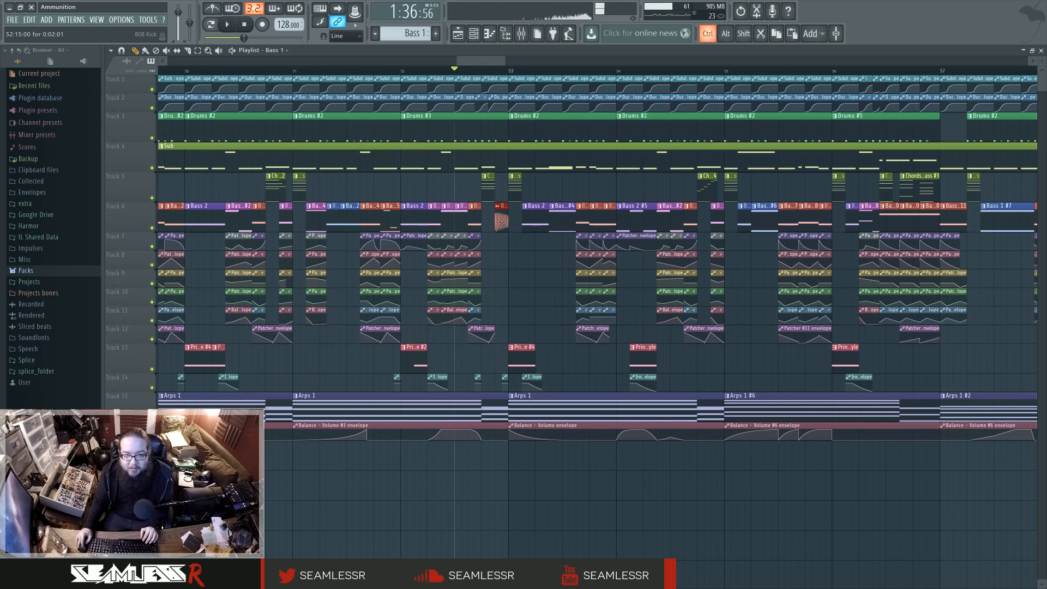
key("space")
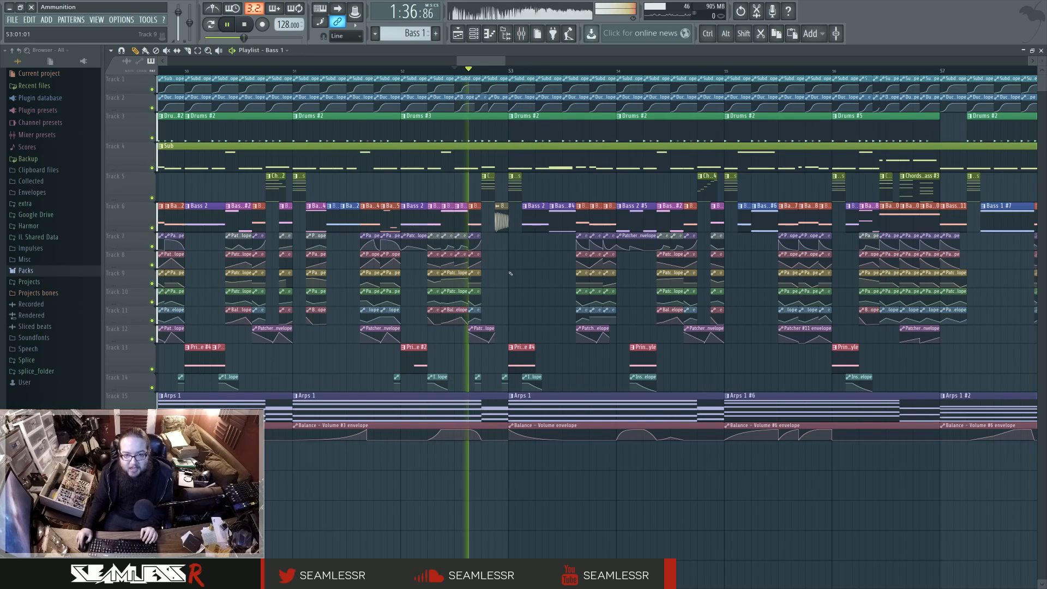
key("space")
key("space")
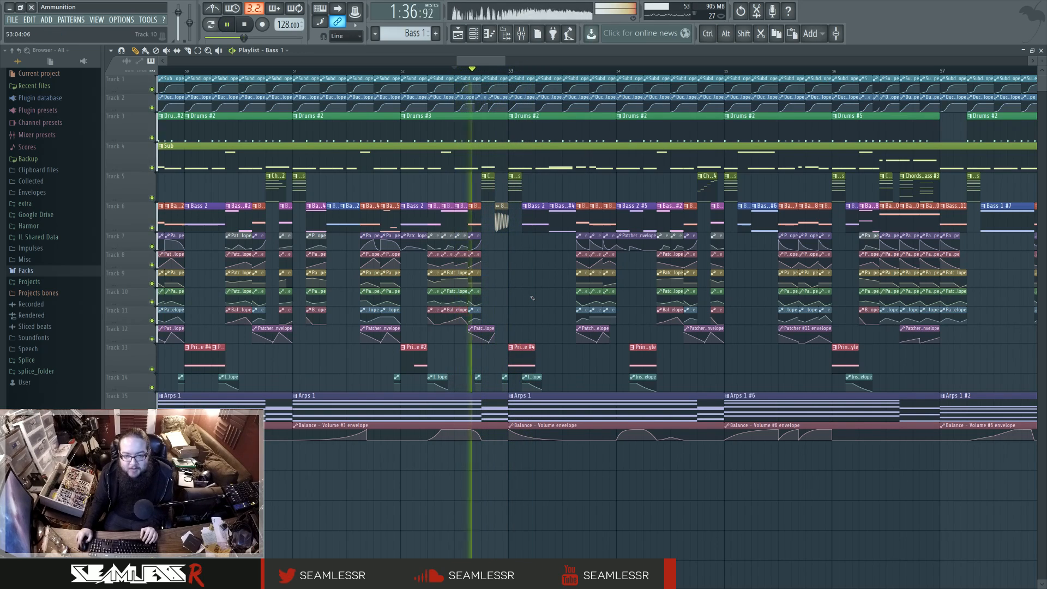
key("space")
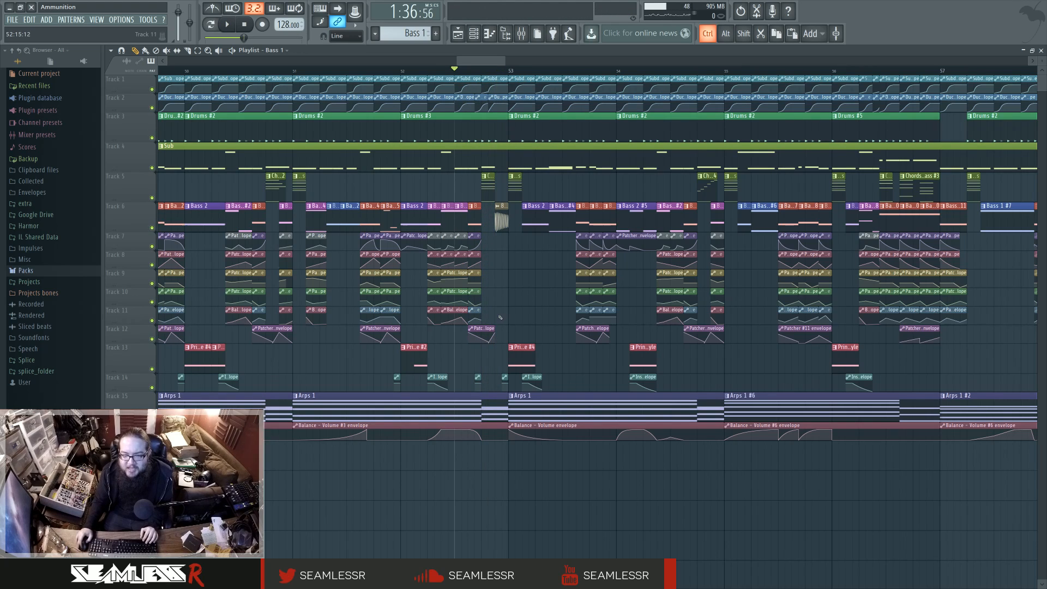
Step: Audition the gap before bar 53 with the 808 Kick clip moved aside to track 8, and return the clip to track 6
scroll(532, 297, "up", 3)
left_click_drag(508, 219, 559, 266)
left_click(469, 69)
key("space")
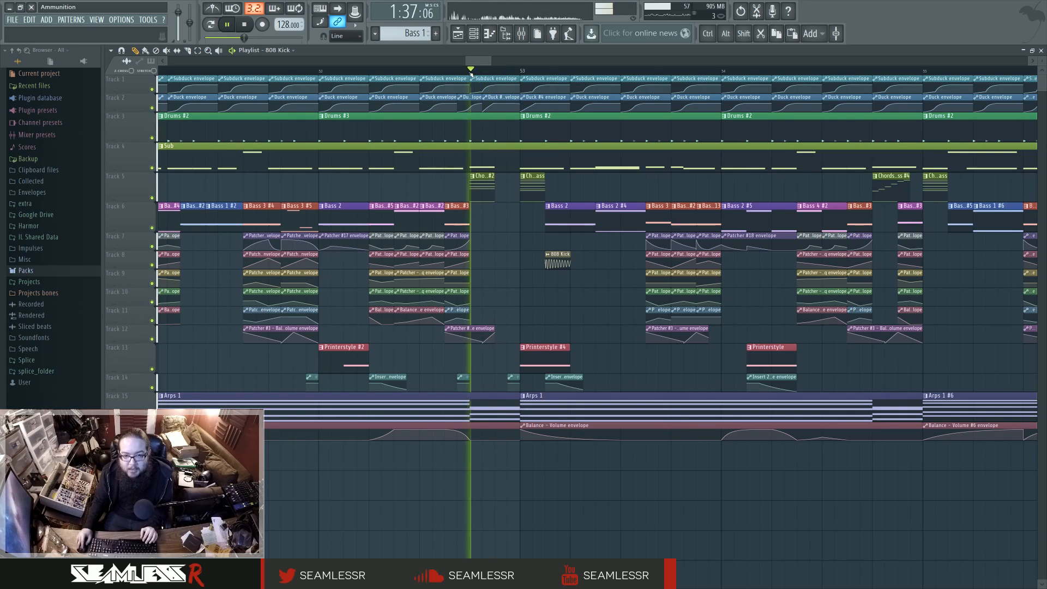
key("space")
left_click_drag(547, 255, 514, 206)
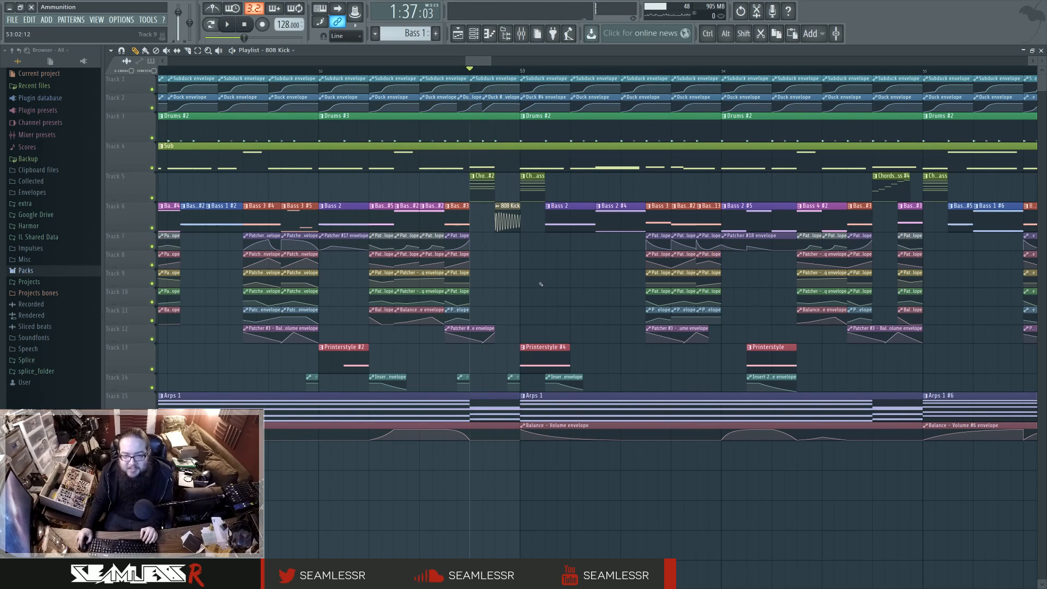
scroll(540, 285, "down", 2)
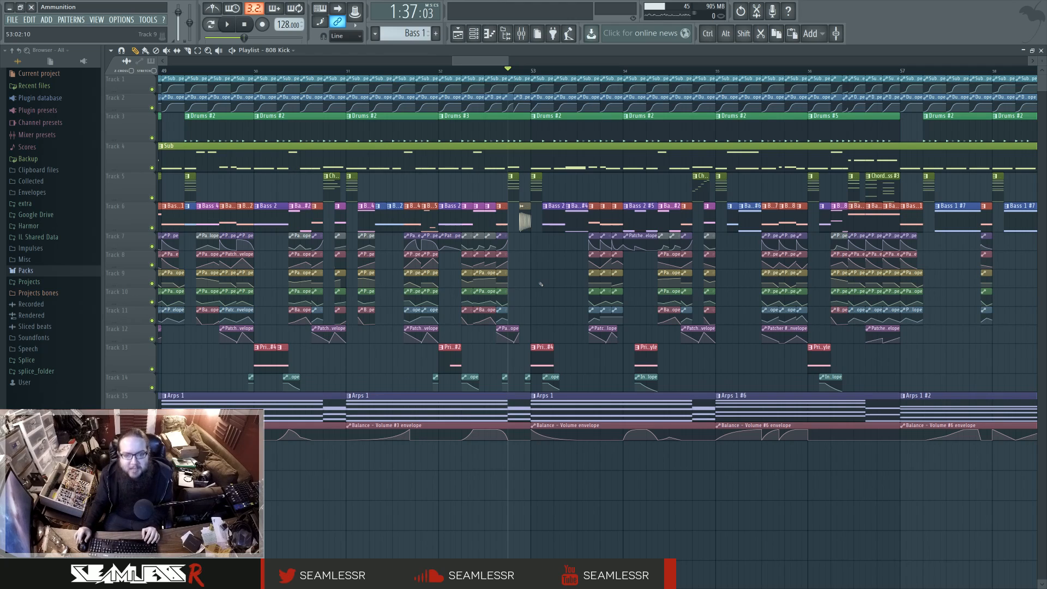
Step: Audition the fill leading into bar 57, starting playback from early in bar 56
scroll(541, 284, "down", 2)
scroll(540, 284, "right", 2)
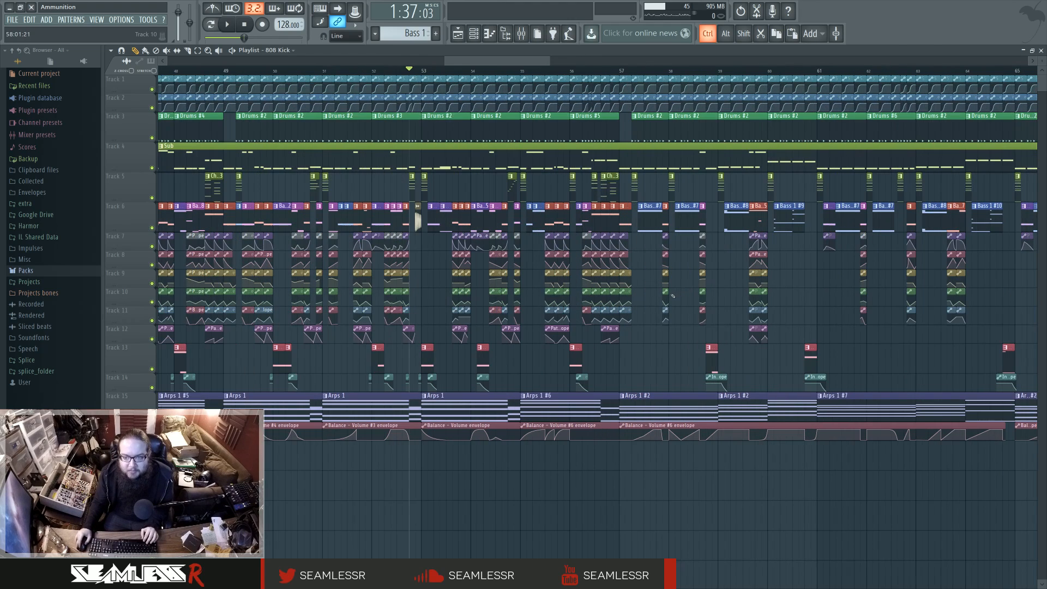
left_click(582, 75)
key("space")
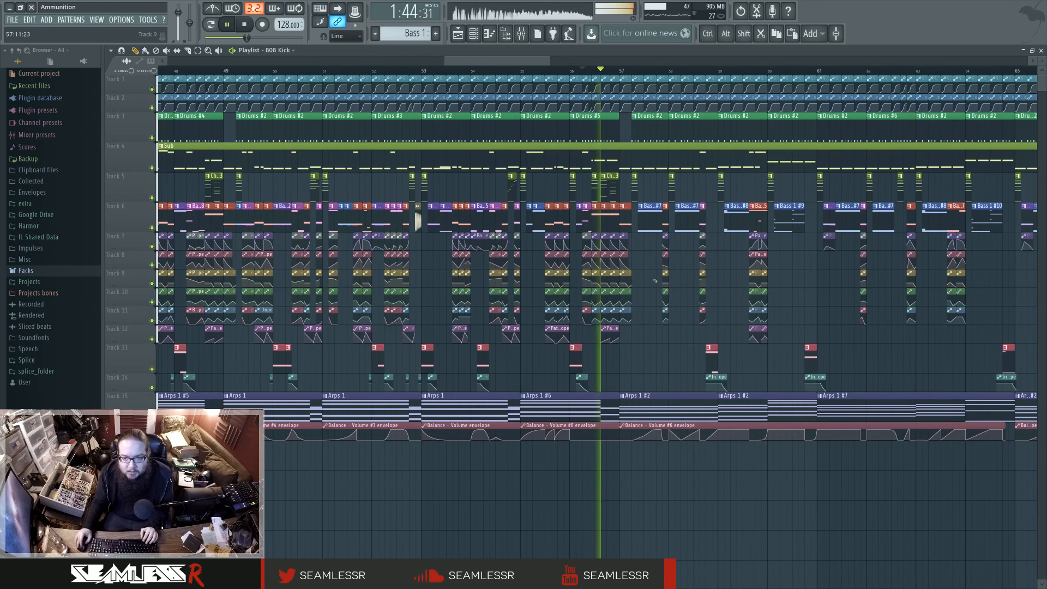
key("space")
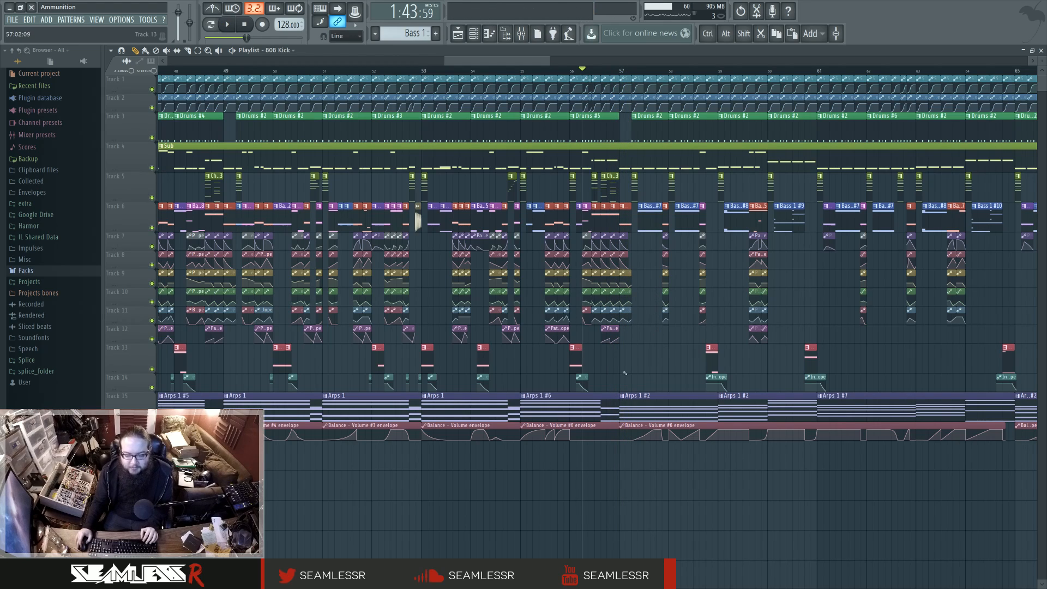
Step: Return to the transition before bar 53 and replay it from the middle of bar 52 for comparison
scroll(603, 369, "right", 1)
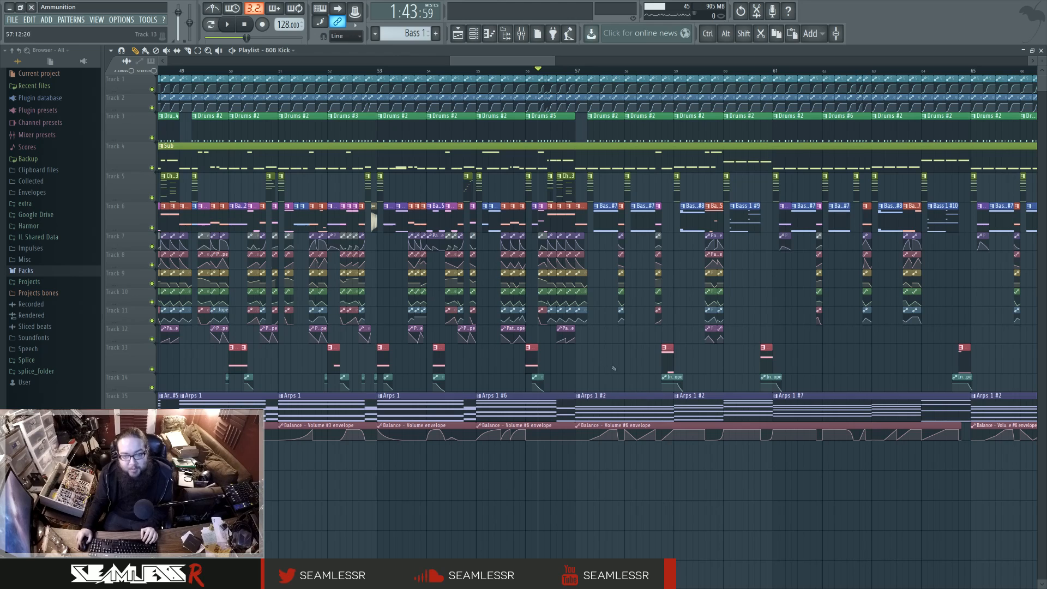
scroll(604, 346, "left", 2)
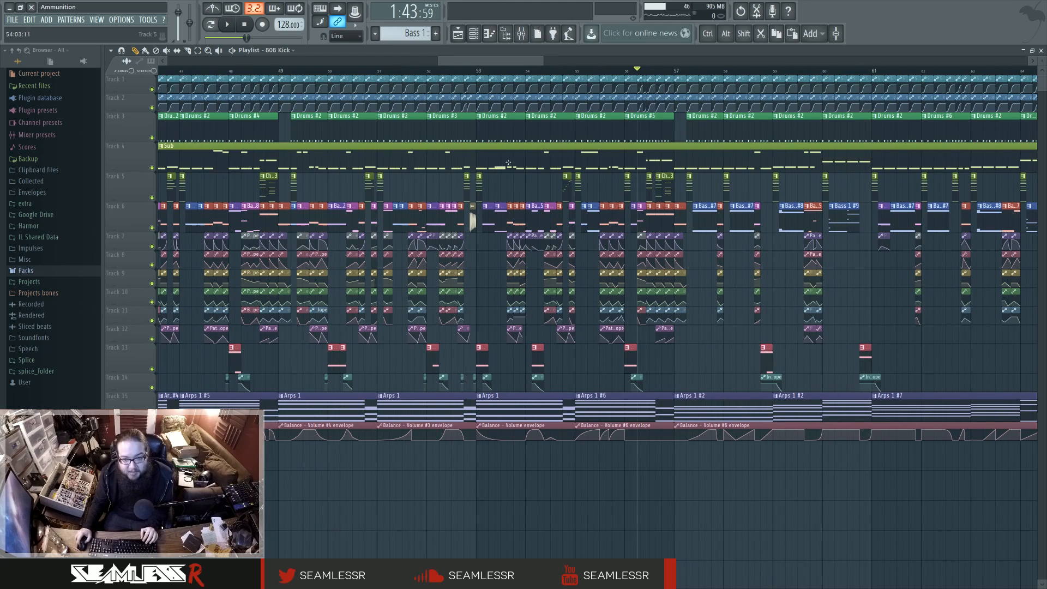
left_click(458, 73)
key("space")
key("space")
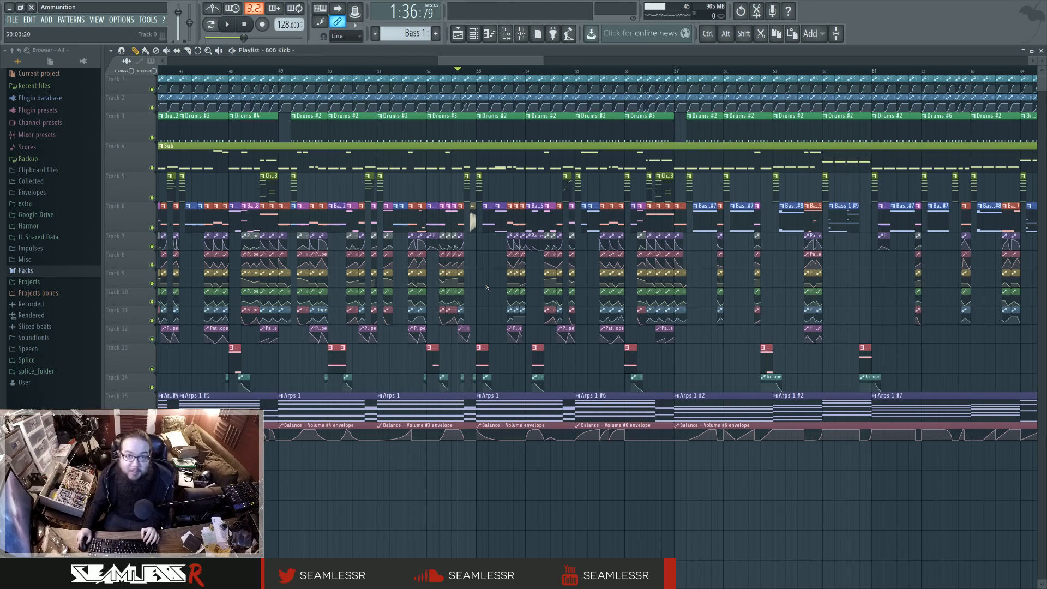
Step: Set the playback position to the start of the first drop at bar 41
scroll(487, 287, "down", 5)
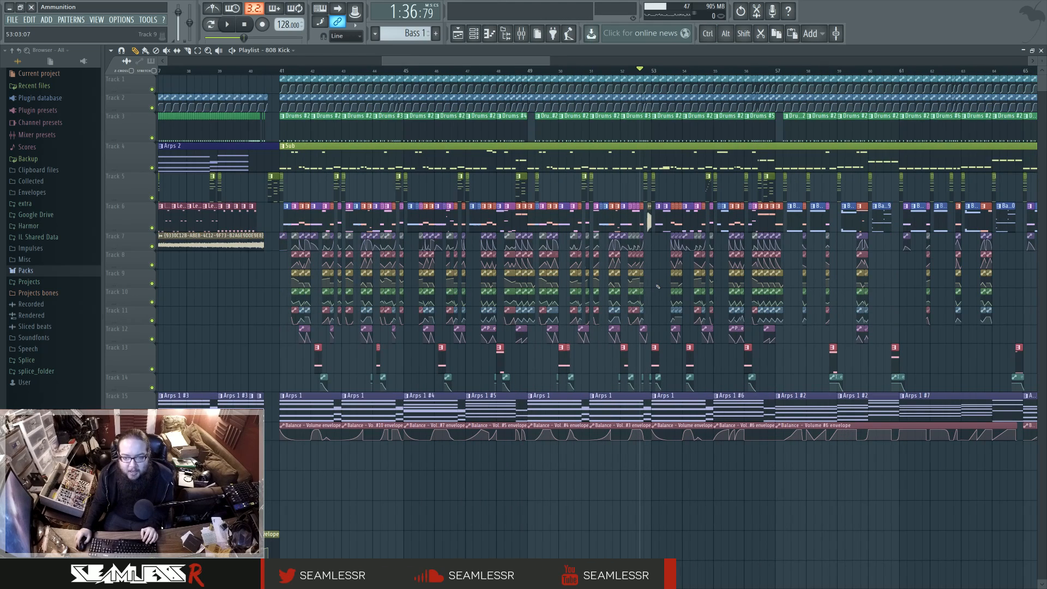
scroll(258, 130, "right", 1)
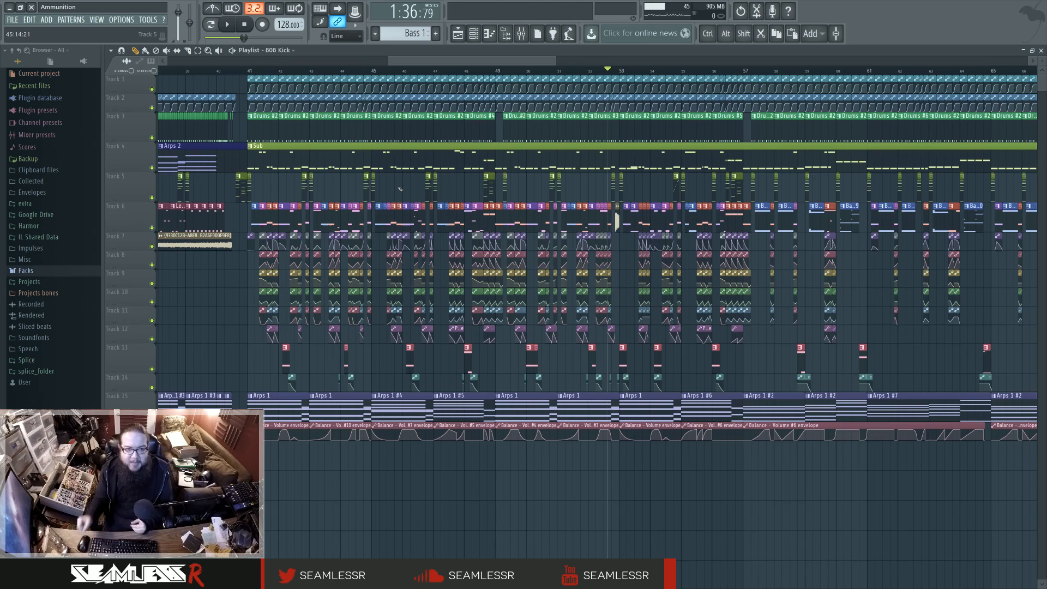
left_click(248, 70)
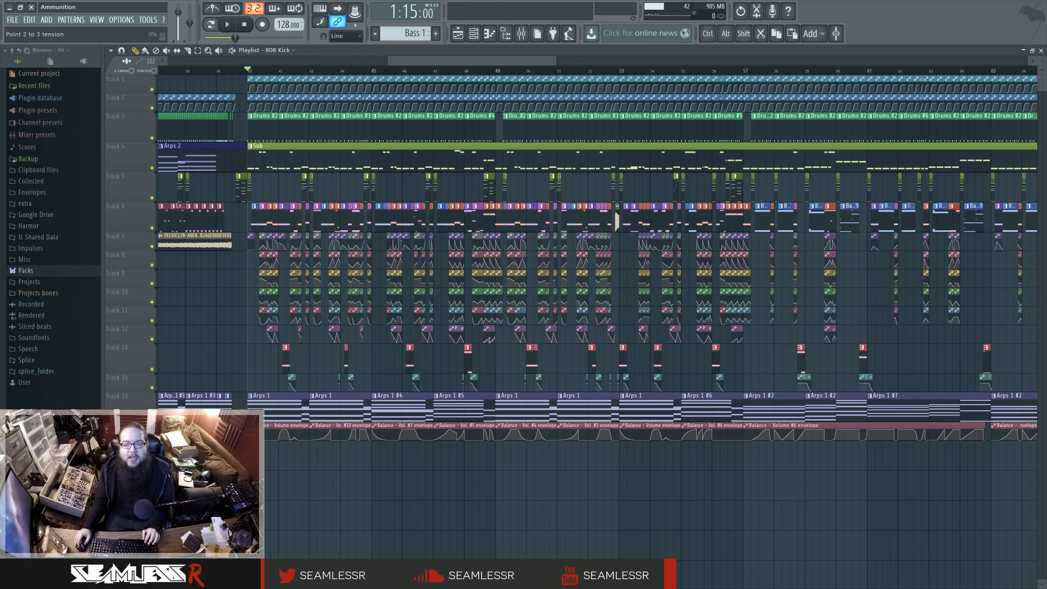
Step: Examine the full arrangement from the intro through both drops, including the breakdown between them and its lower tracks
scroll(488, 354, "down", 3)
scroll(680, 339, "right", 3)
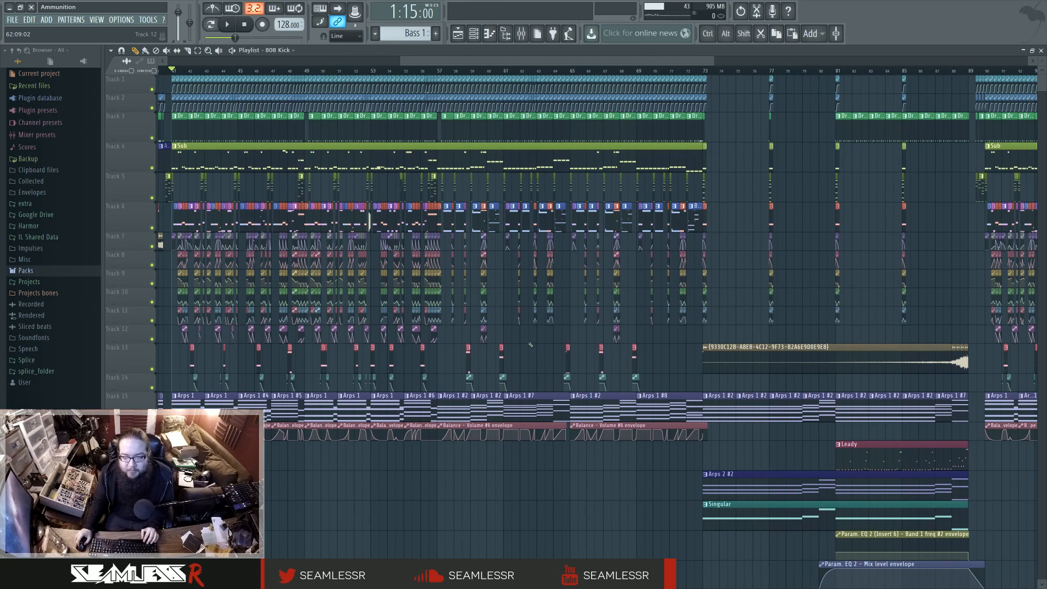
scroll(531, 344, "down", 4)
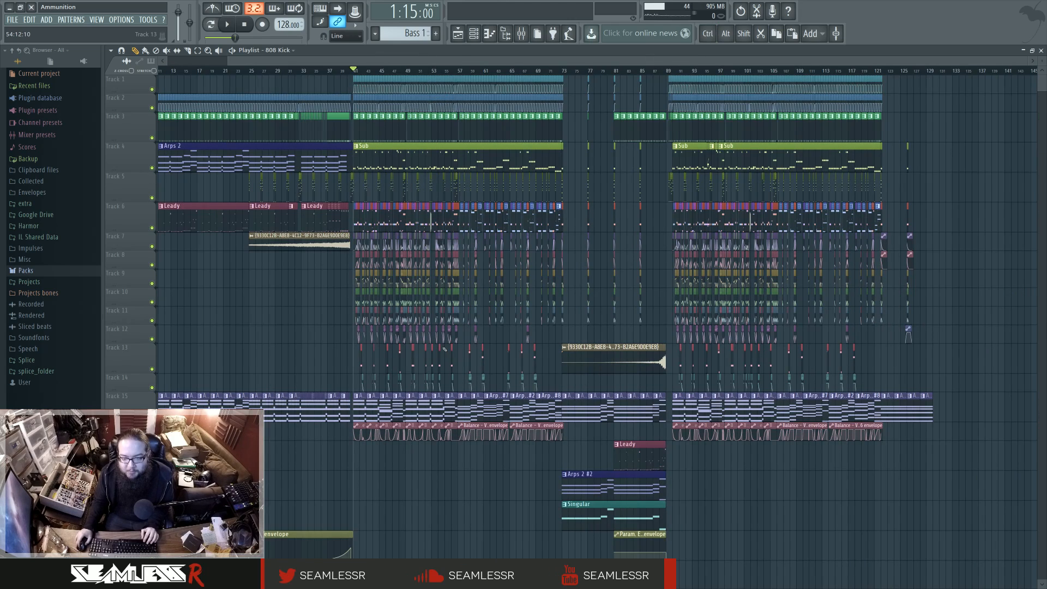
scroll(565, 349, "left", 3)
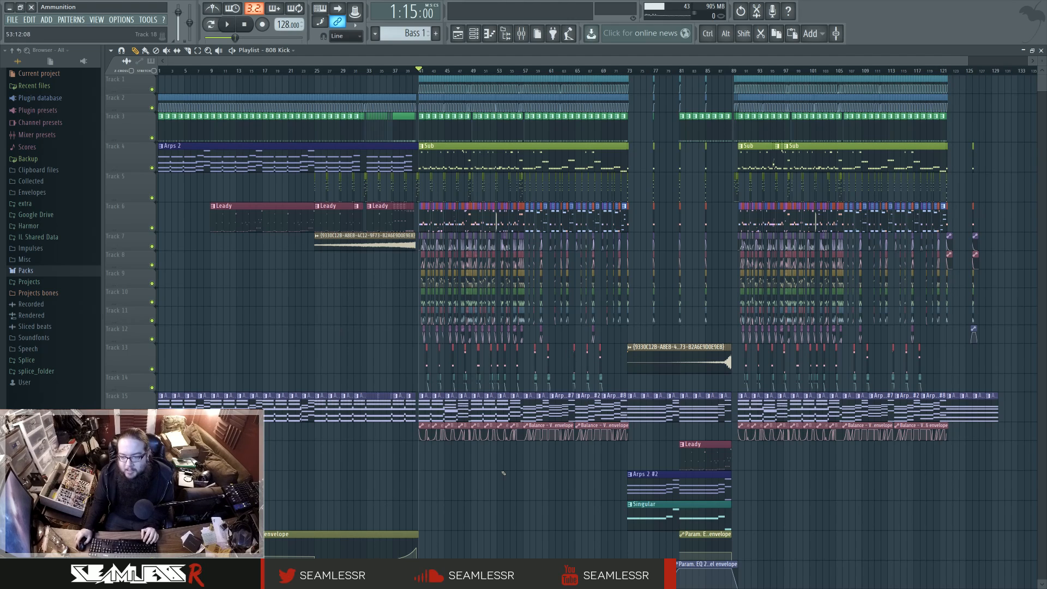
scroll(503, 473, "down", 5)
scroll(502, 473, "up", 5)
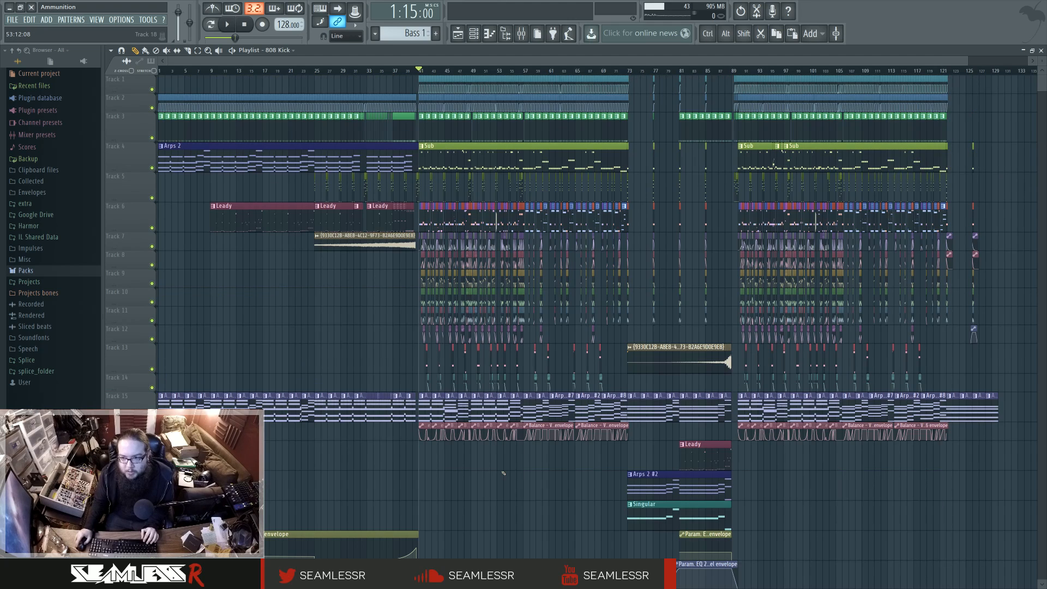